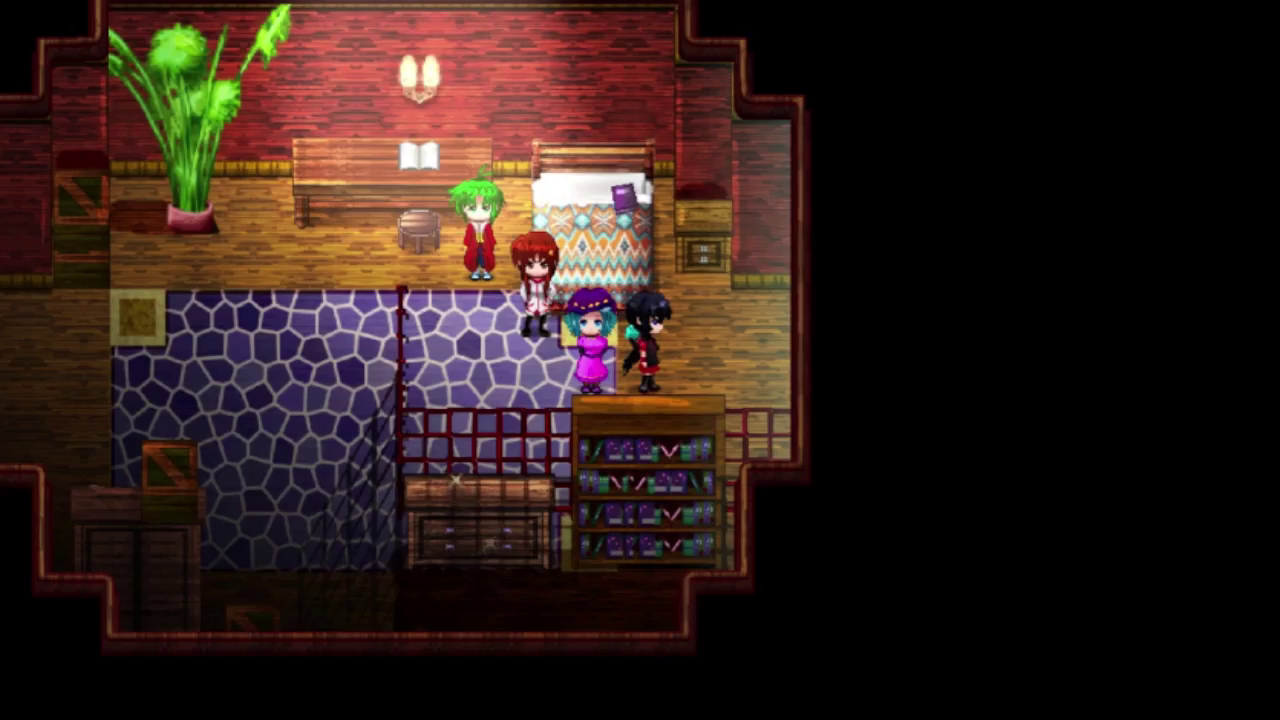
- From Place Doodads in the F10 editor, pick the clock doodad and place it on the bedroom wall
key("F10")
key("Down")
key("Up")
key("Return")
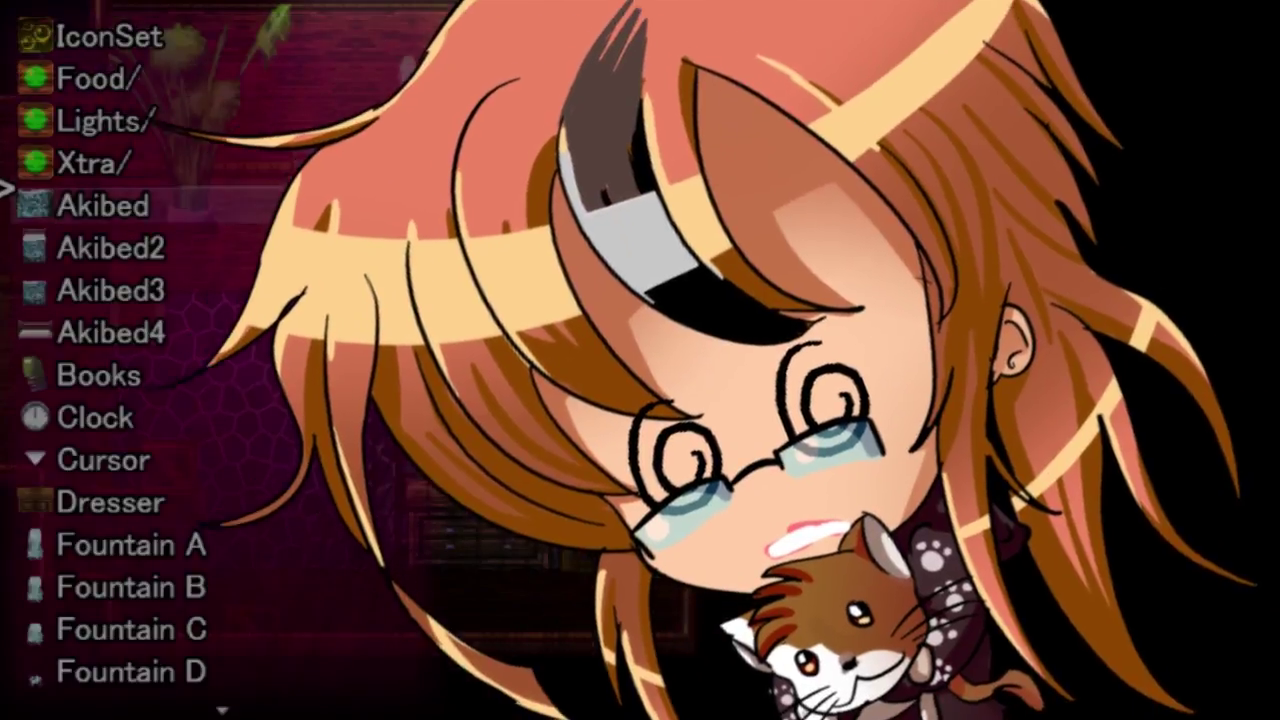
key("Down")
key("Down")
key("Down")
key("Down")
key("Down")
key("Down")
left_click(95, 336)
left_click(92, 340)
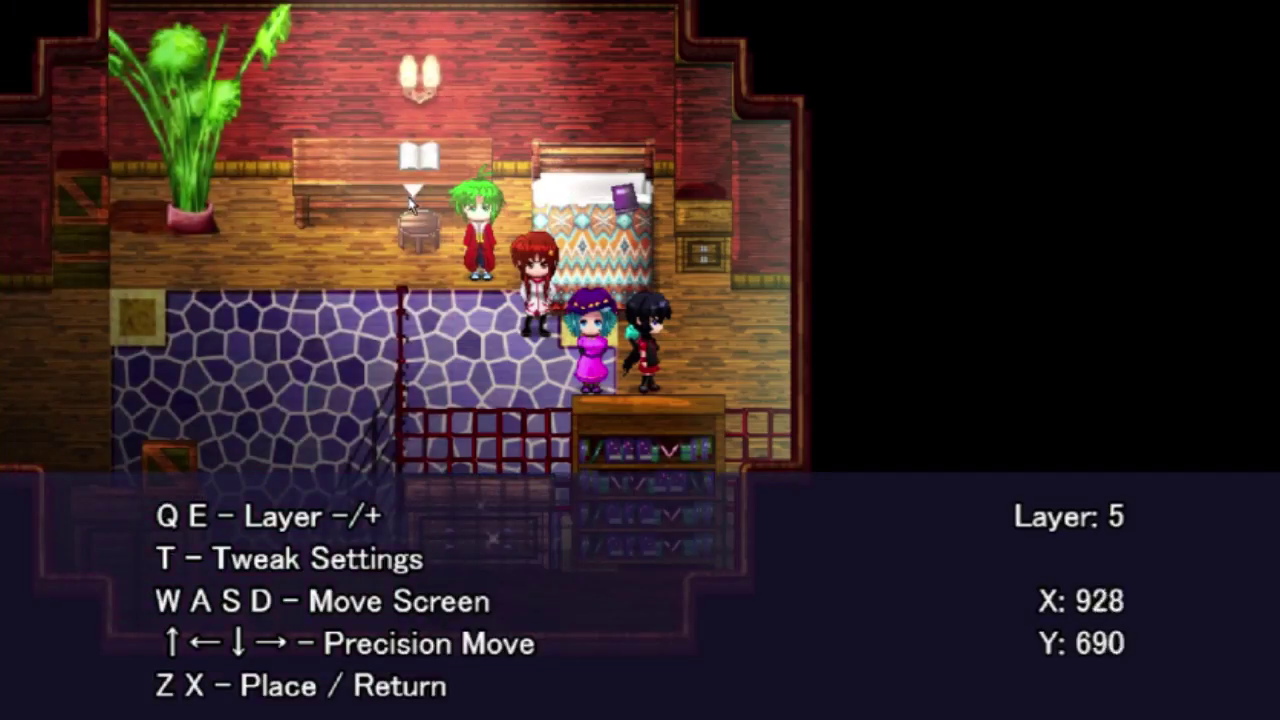
key("x")
key("Down")
left_click(157, 264)
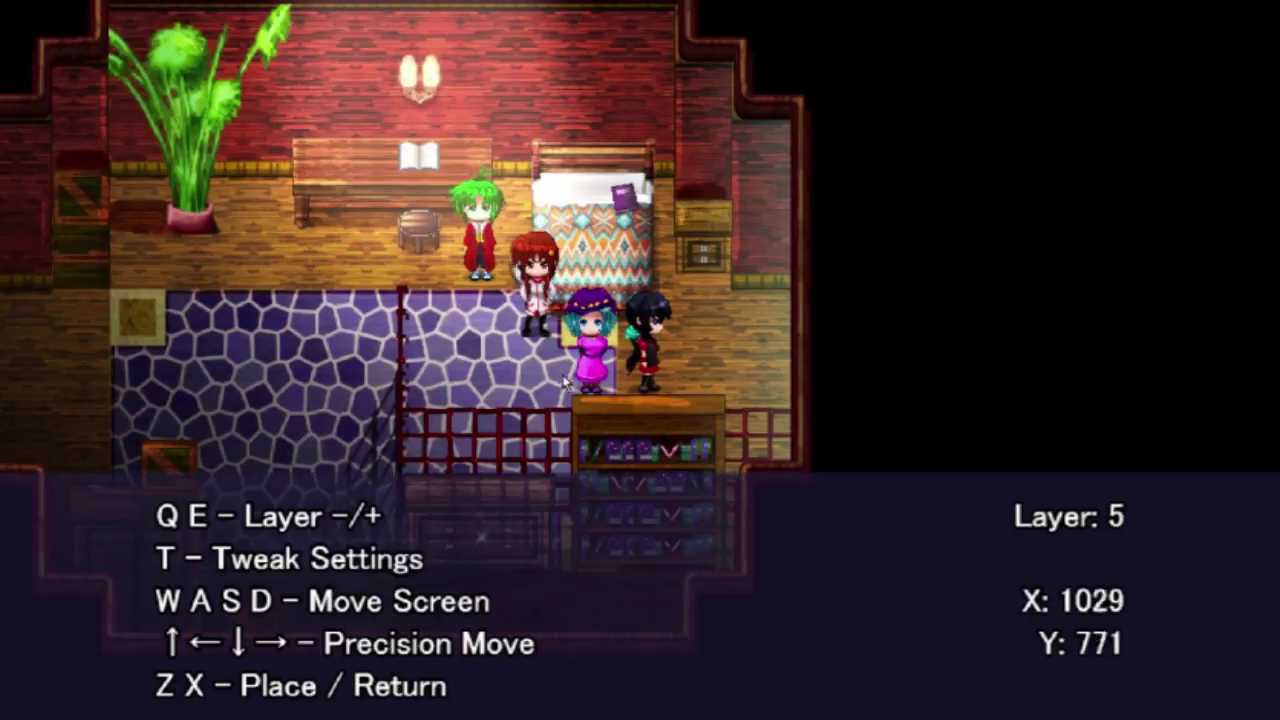
- In Tweak Settings, raise the clock's Frame Speed from 20 to 60
key("t")
key("Down")
key("Down")
key("Down")
key("Down")
key("Down")
key("Down")
key("Down")
key("Down")
key("Down")
key("Down")
key("Down")
key("Left")
key("Right")
key("Right")
key("Right")
key("Right")
key("Right")
key("Right")
key("Right")
key("Right")
key("Right")
key("Right")
key("Right")
key("Right")
key("Right")
key("Right")
key("Right")
key("Right")
key("Right")
key("Right")
key("Right")
key("Right")
key("Right")
key("Right")
key("Right")
key("Right")
key("Right")
key("Right")
key("Right")
key("Right")
key("Right")
key("Right")
key("Up")
key("Up")
key("Up")
key("Up")
key("Up")
key("Up")
key("Up")
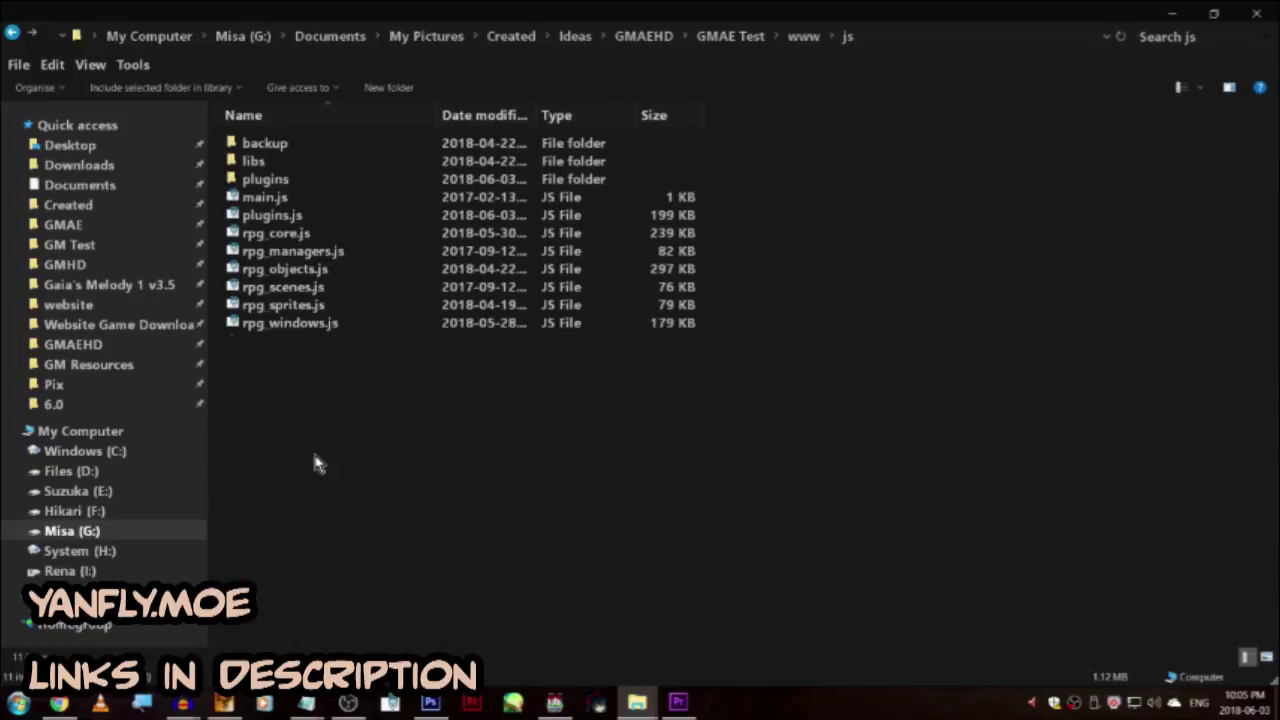
- Paste the two Yanfly doodad plugin files into js/plugins, replacing the existing ones
double_click(272, 179)
scroll(837, 277, "down", 20)
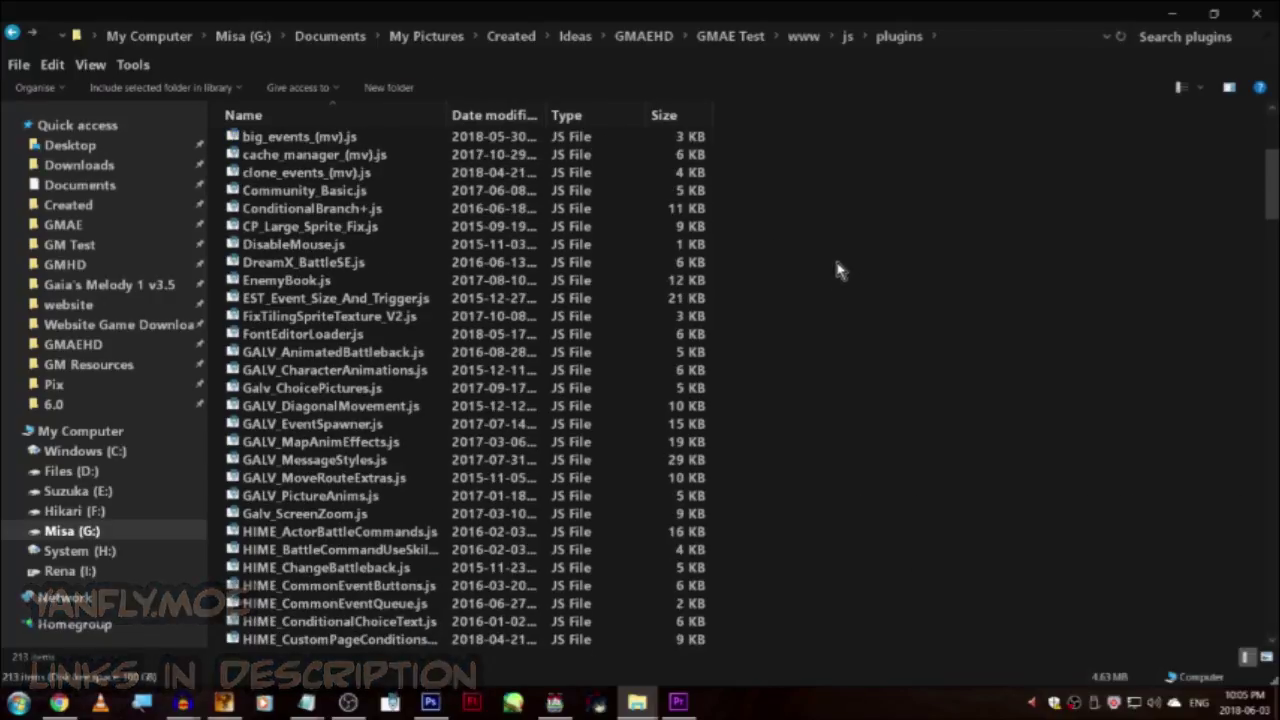
right_click(824, 234)
left_click(866, 362)
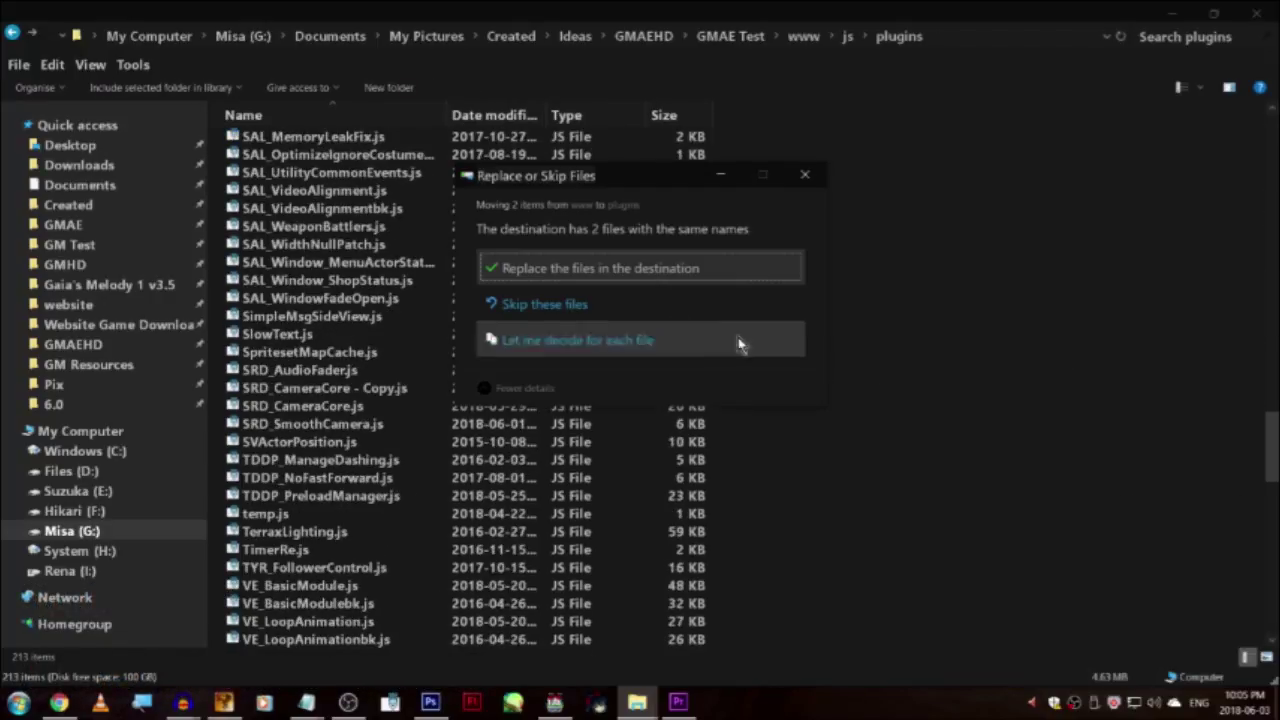
left_click(617, 278)
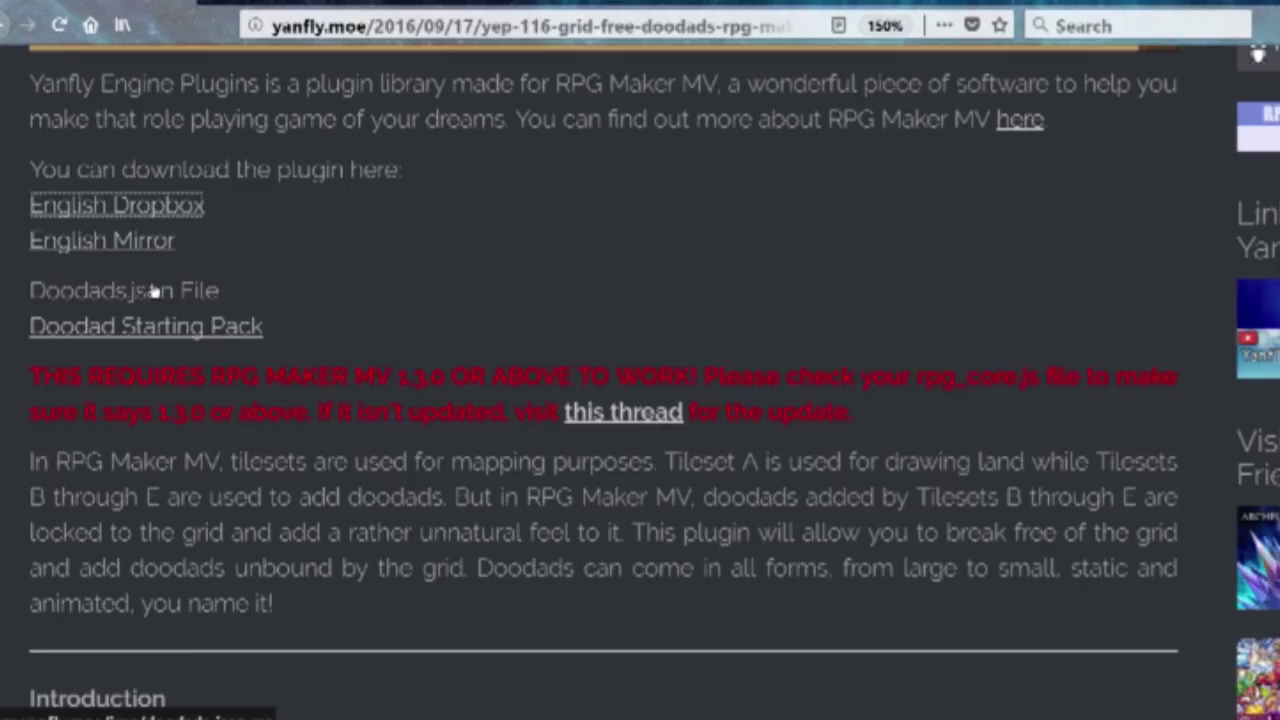
- Download Doodads.json and check the starting pack's data and img folders
left_click(124, 290)
key("Return")
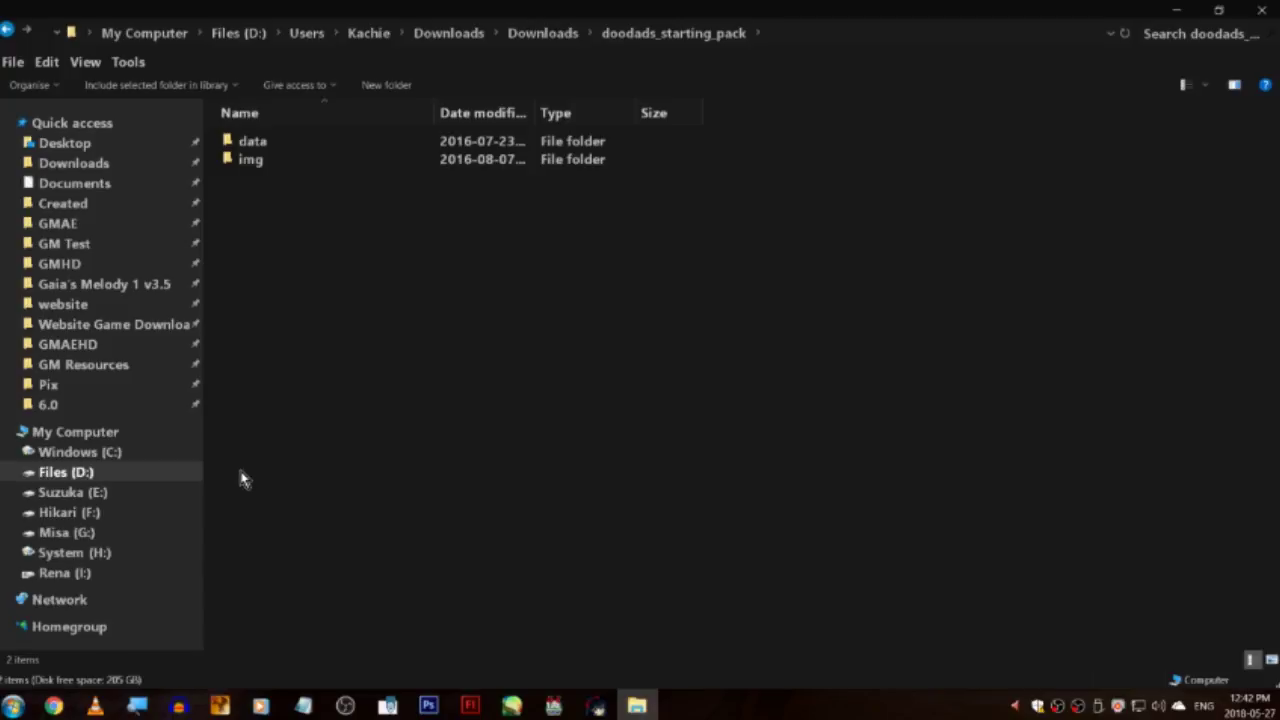
double_click(278, 145)
key("alt+Left")
double_click(286, 162)
key("alt+Left")
double_click(303, 162)
key("alt+Left")
key("ctrl+a")
right_click(309, 150)
left_click(357, 363)
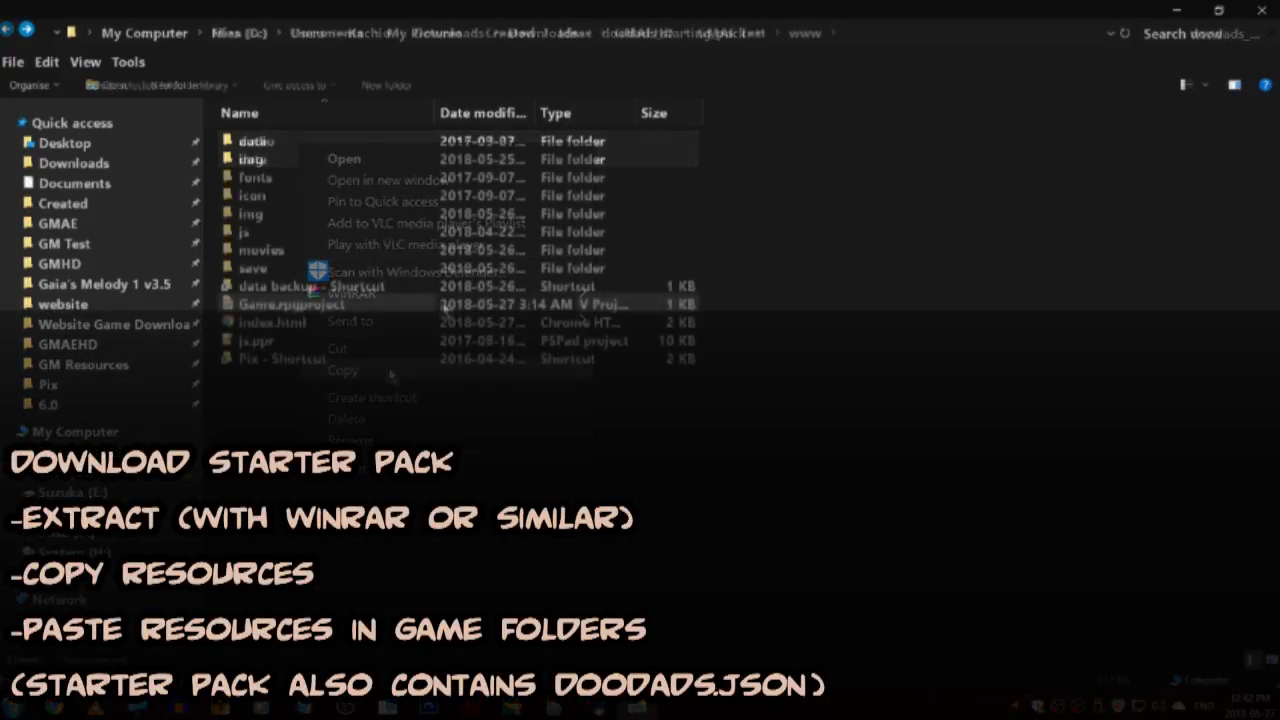
key("ctrl+v")
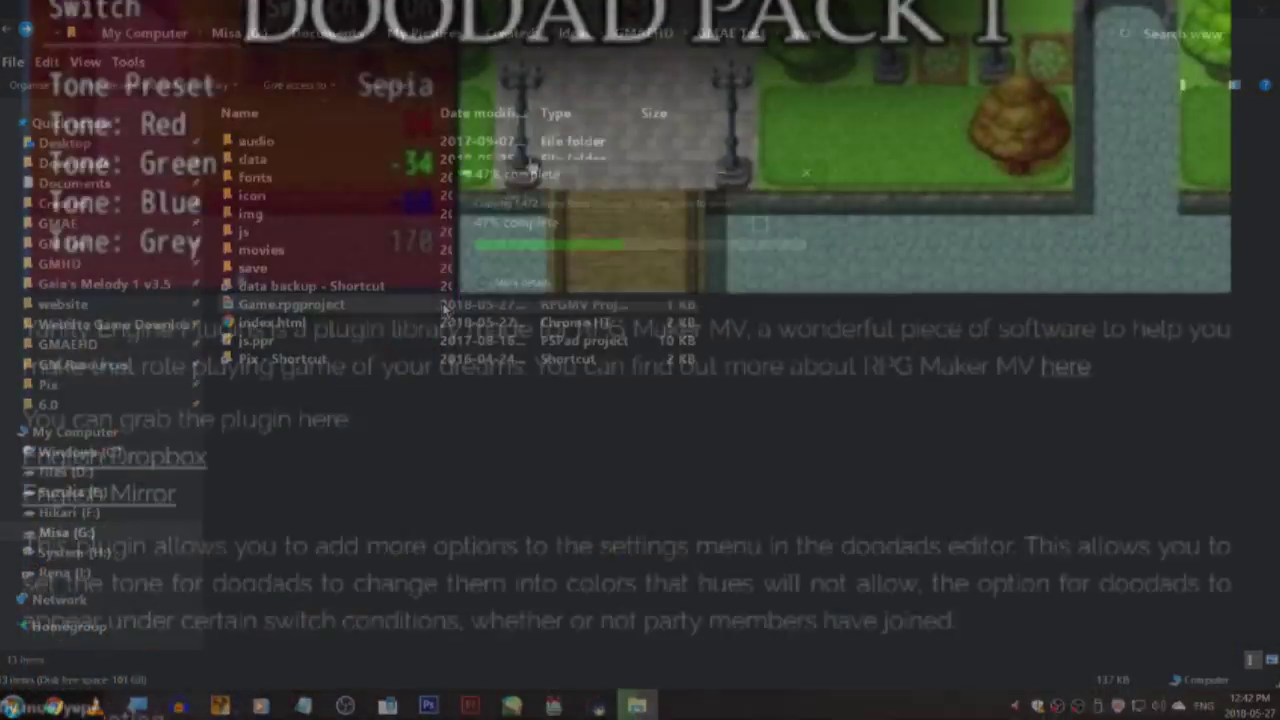
scroll(306, 363, "down", 2)
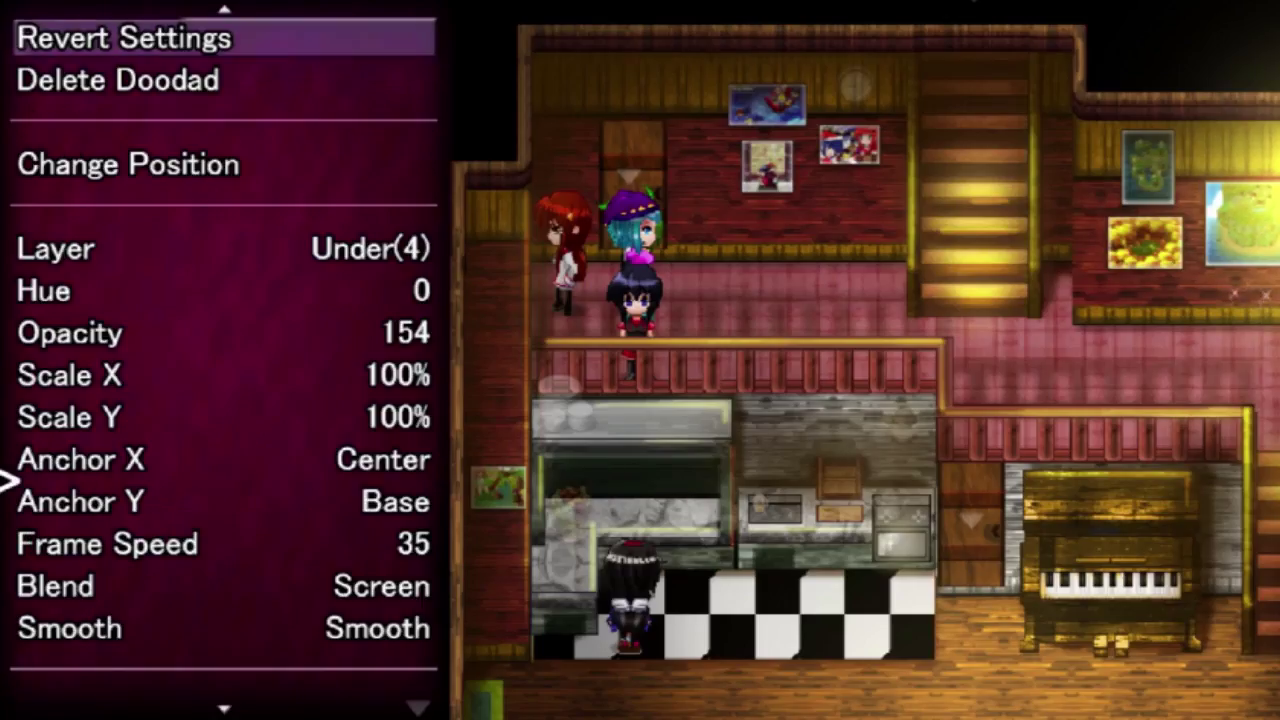
key("Down")
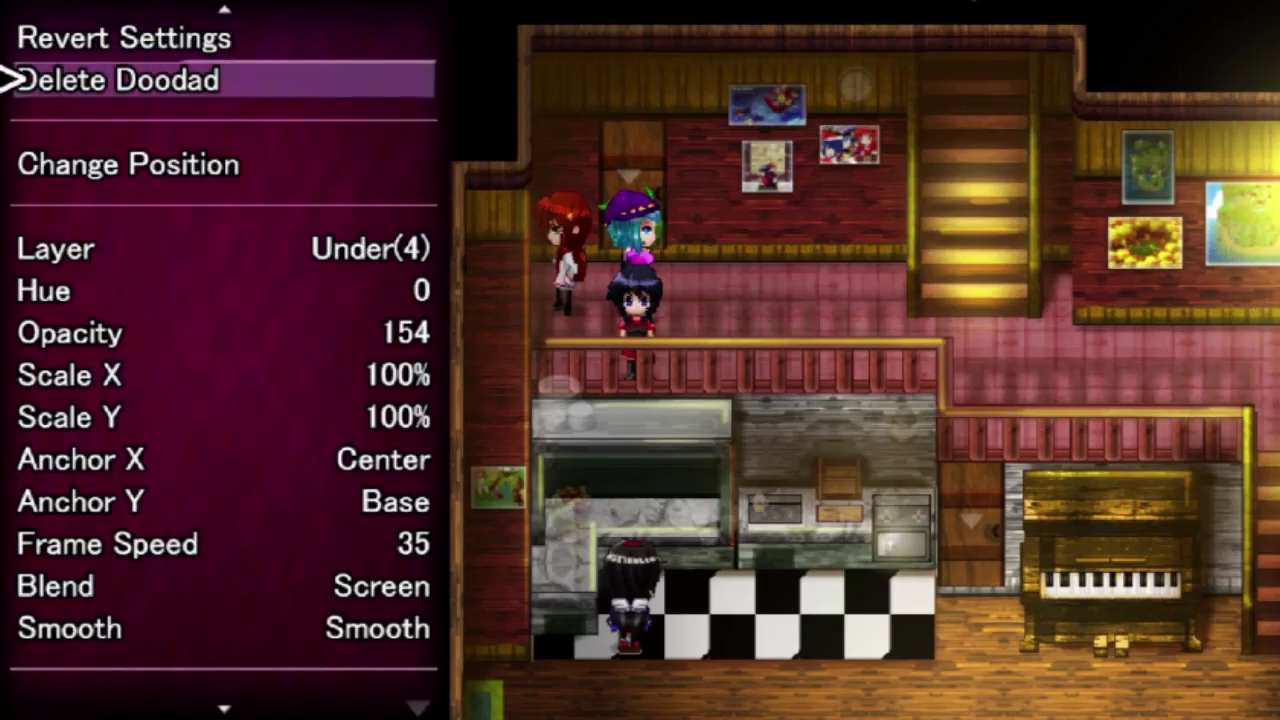
key("Up")
key("Up")
key("Down")
key("Down")
key("Down")
key("Down")
key("Down")
key("Down")
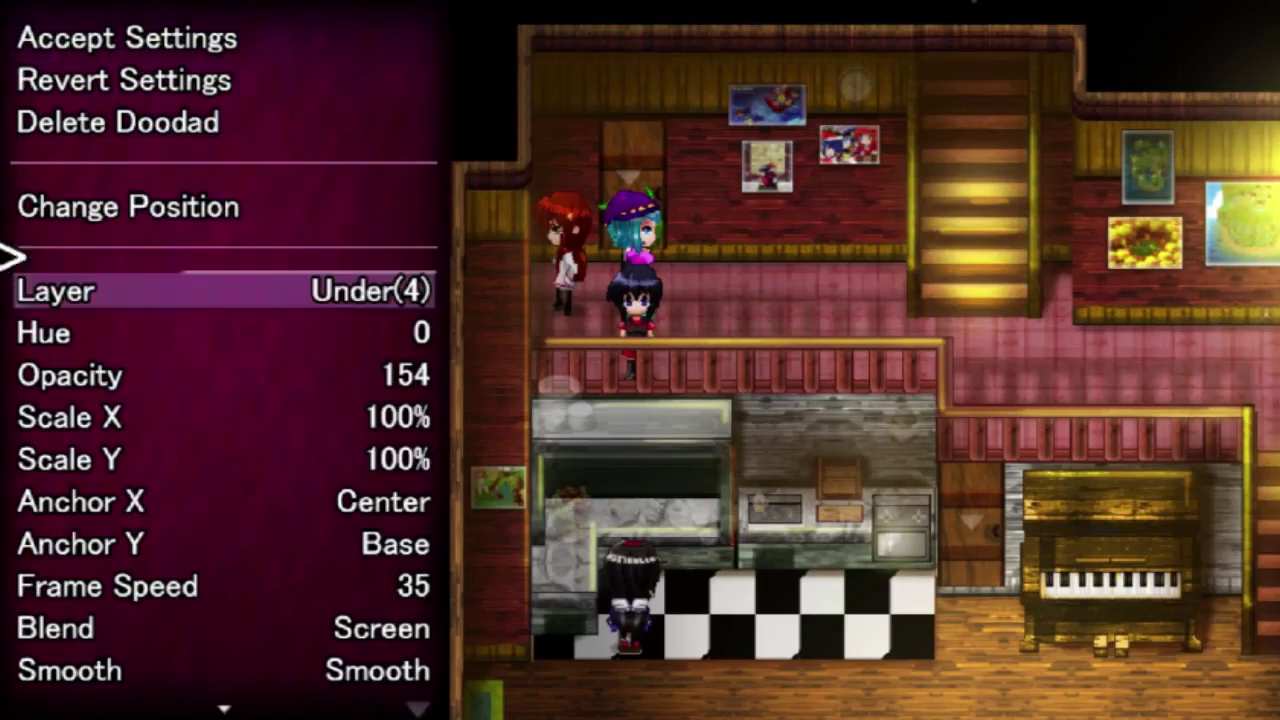
key("Page_Down")
key("Up")
key("Up")
key("Up")
key("Up")
key("Up")
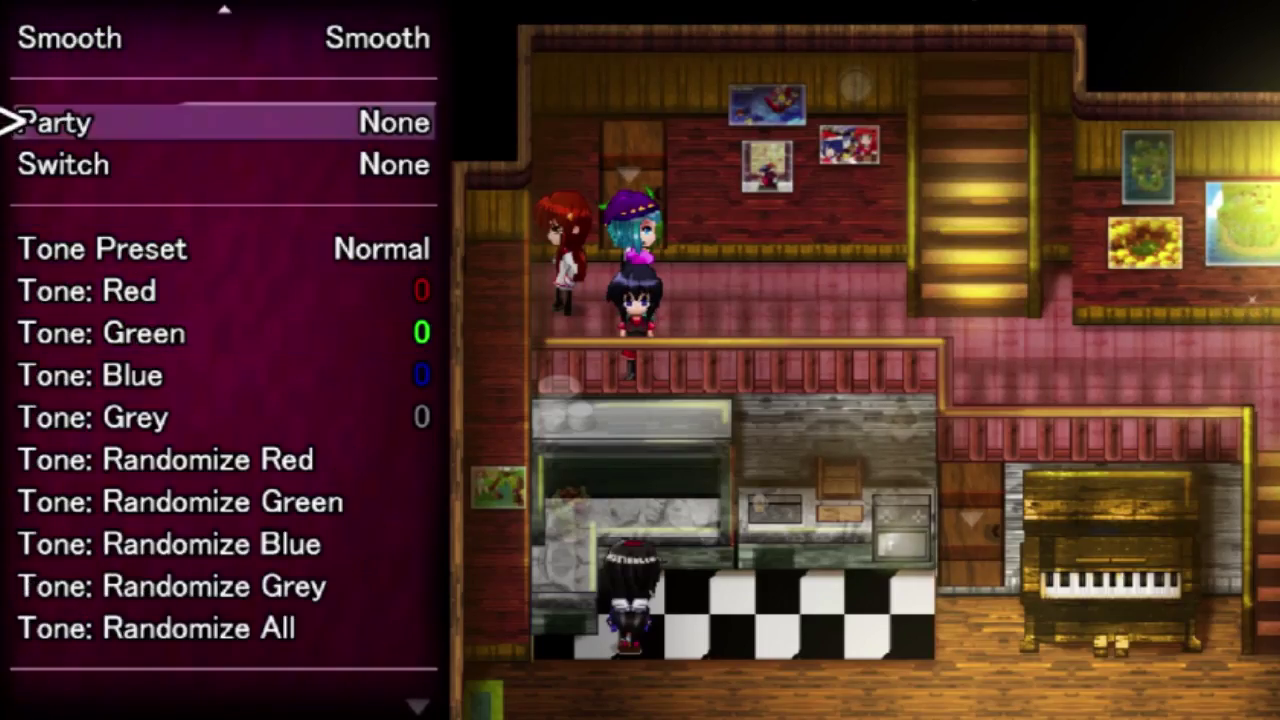
key("Down")
key("Down")
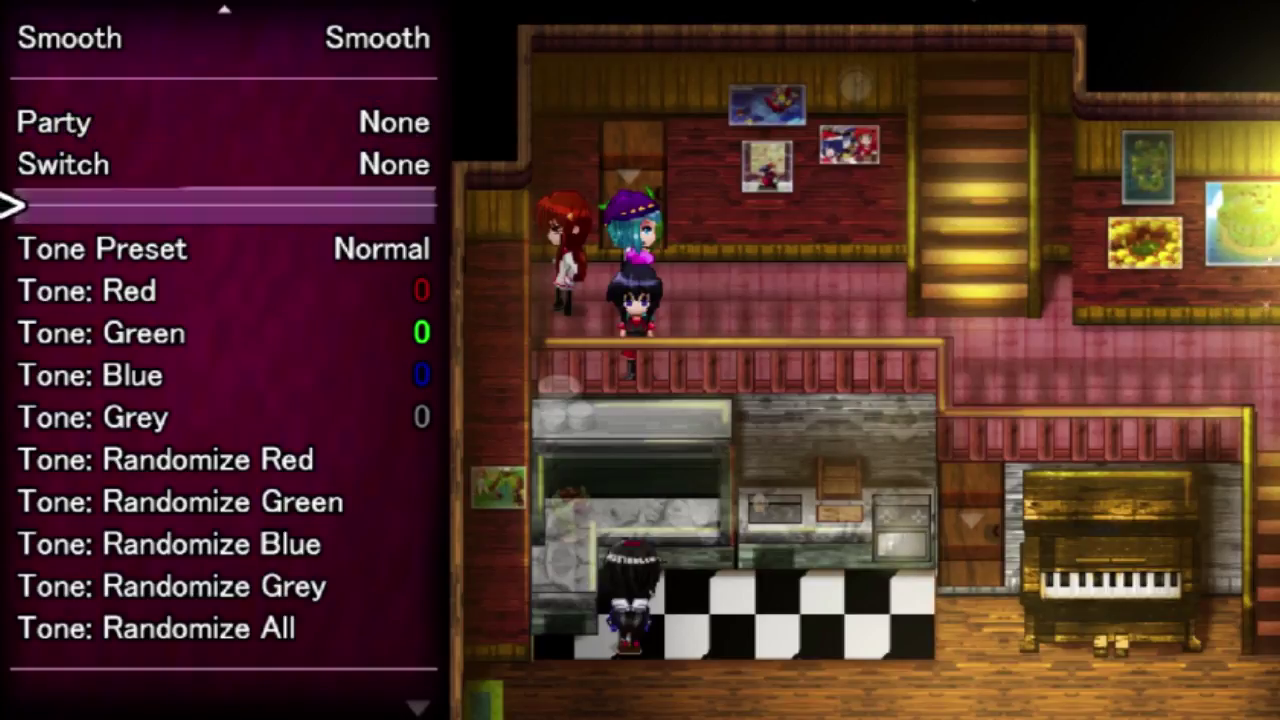
key("Down")
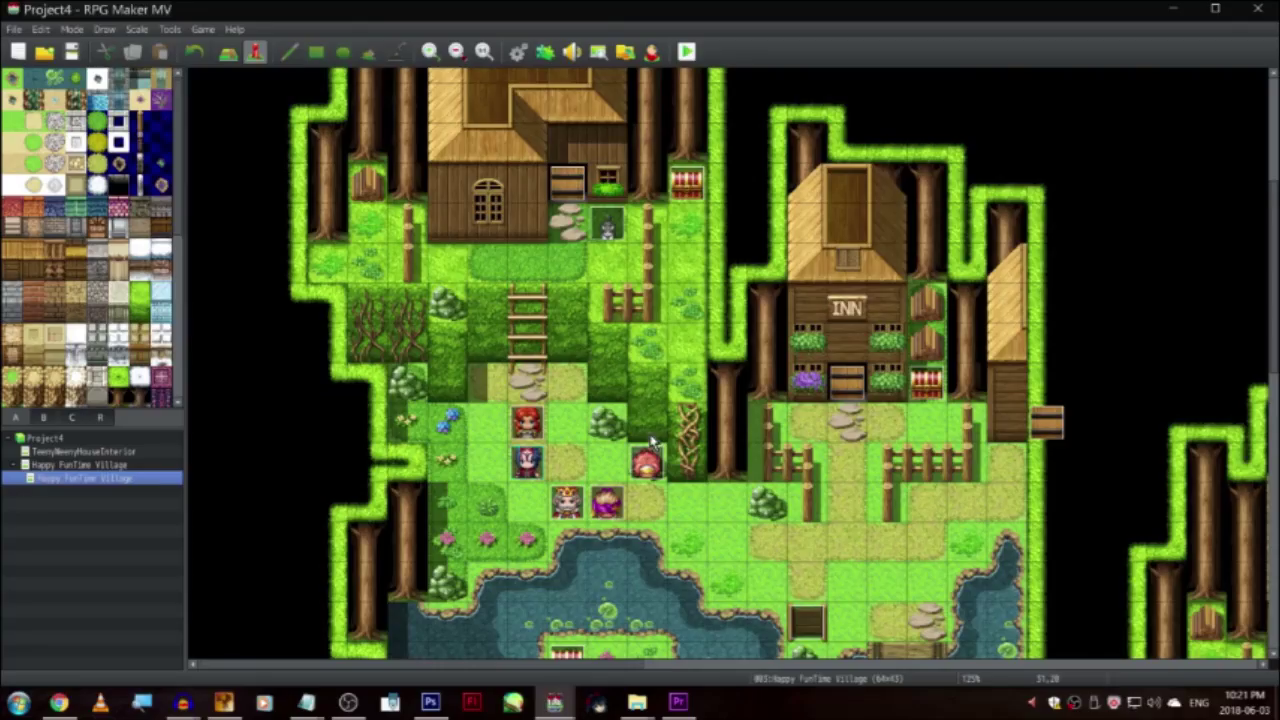
- Add YEP_GridFreeDoodads as a new plugin in the Plugin Manager
left_click(544, 53)
double_click(549, 229)
scroll(443, 463, "down", 5)
left_click(469, 364)
left_click(906, 548)
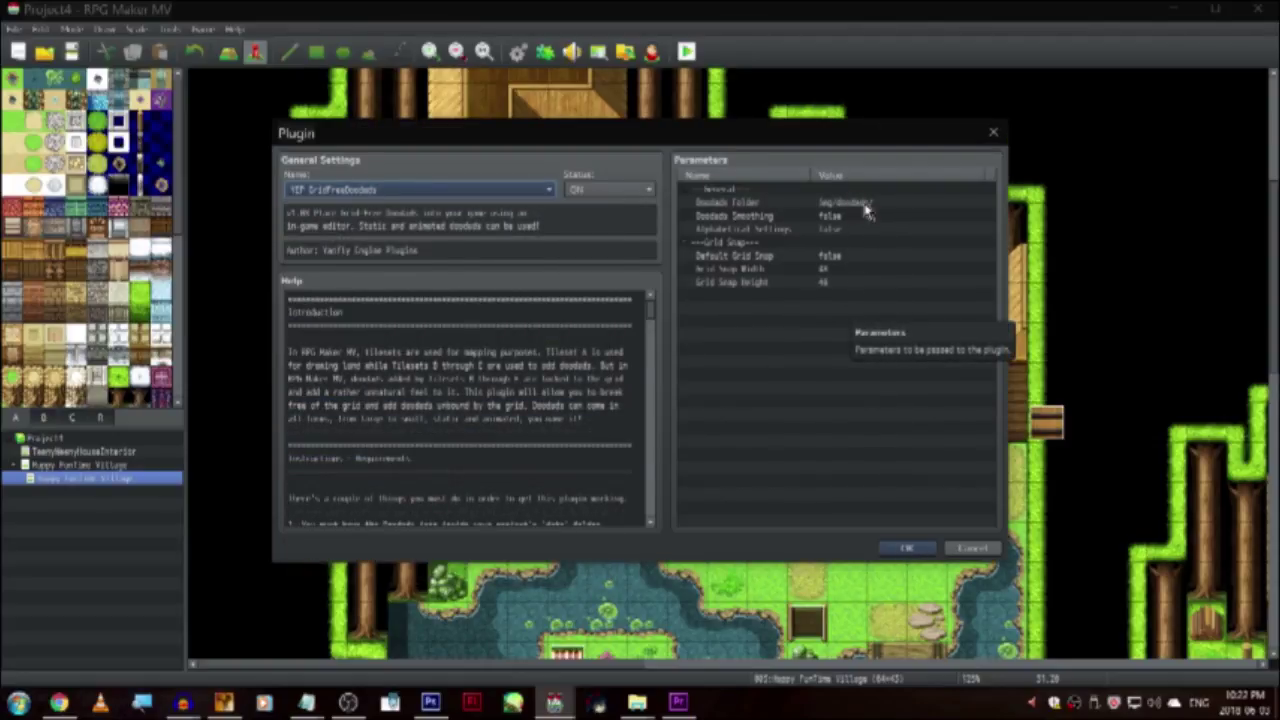
- Check that Doodads Folder reads img/doodads/, then open the project's www folder in Explorer
double_click(865, 204)
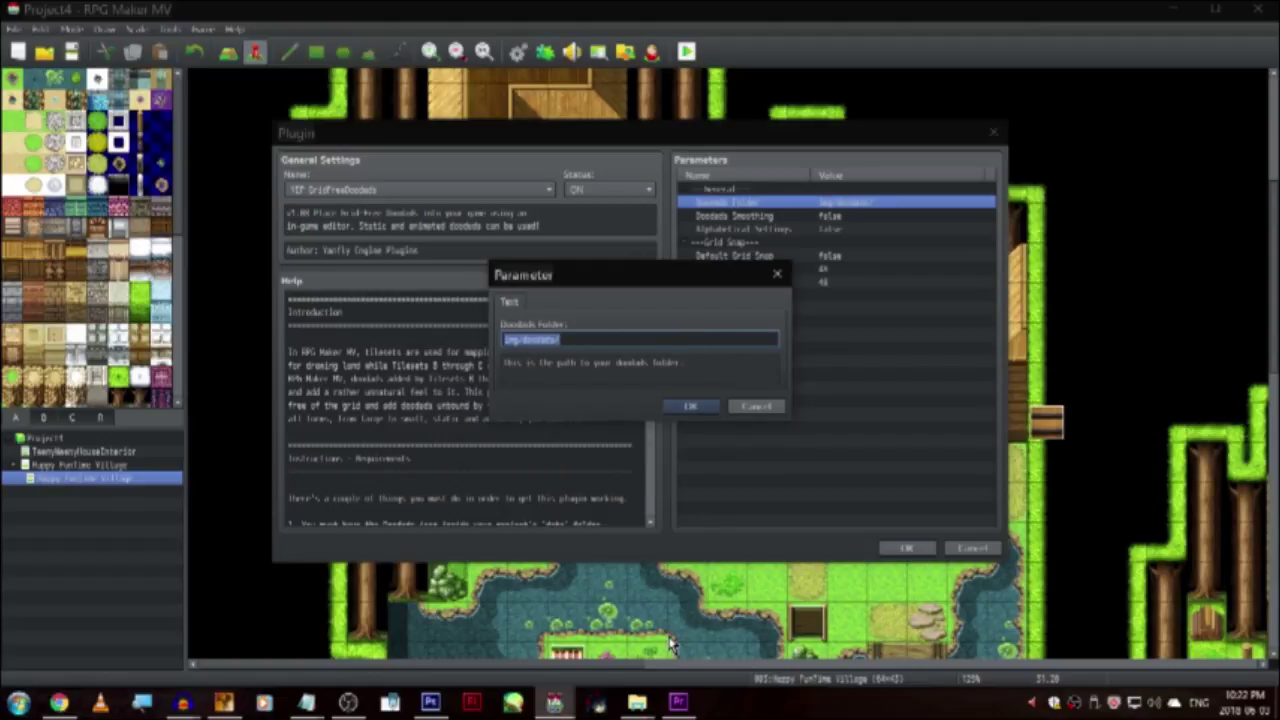
left_click(645, 703)
double_click(334, 194)
- Open www/img/doodads to view the 42 doodad images, then return to the img folder
left_click(260, 218)
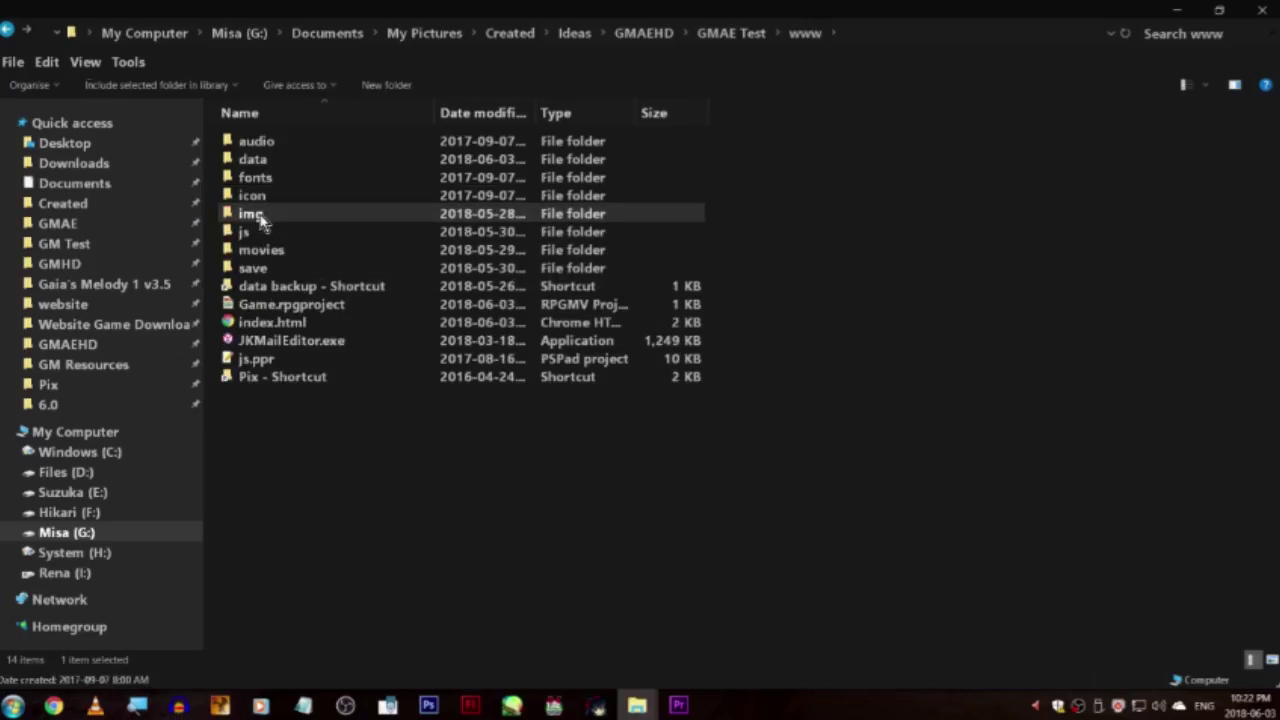
double_click(260, 218)
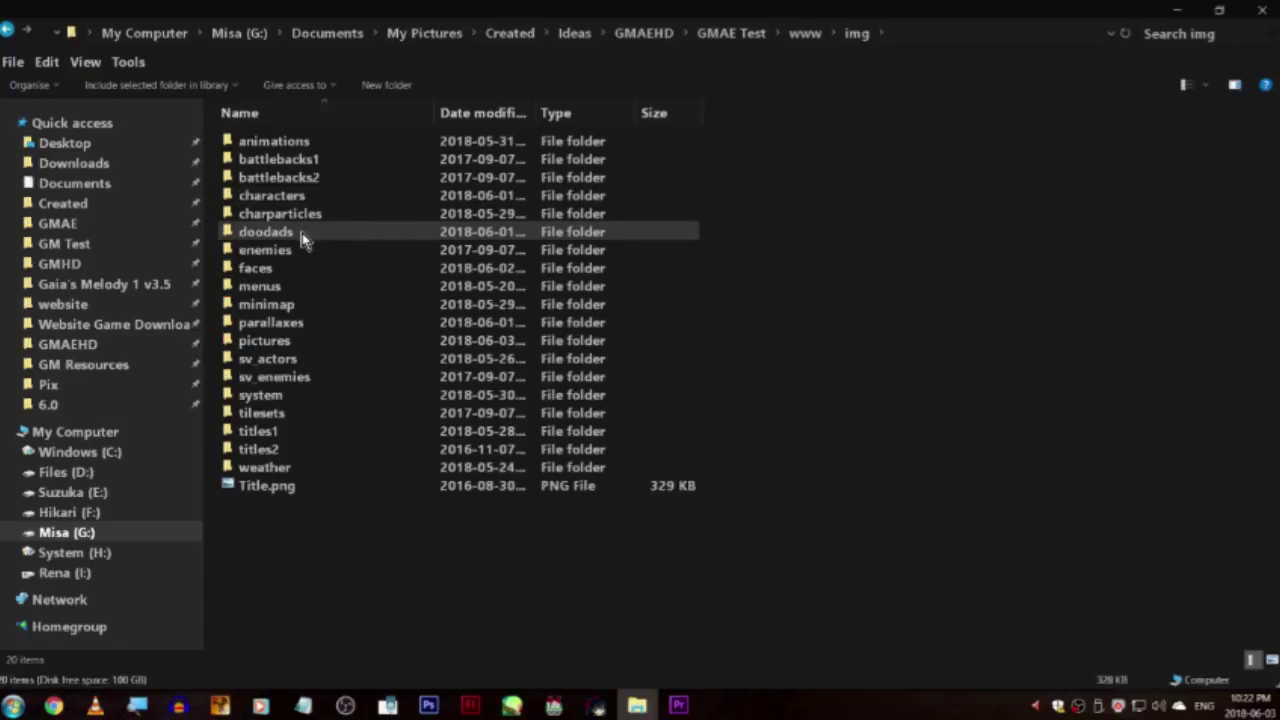
left_click(283, 236)
double_click(281, 240)
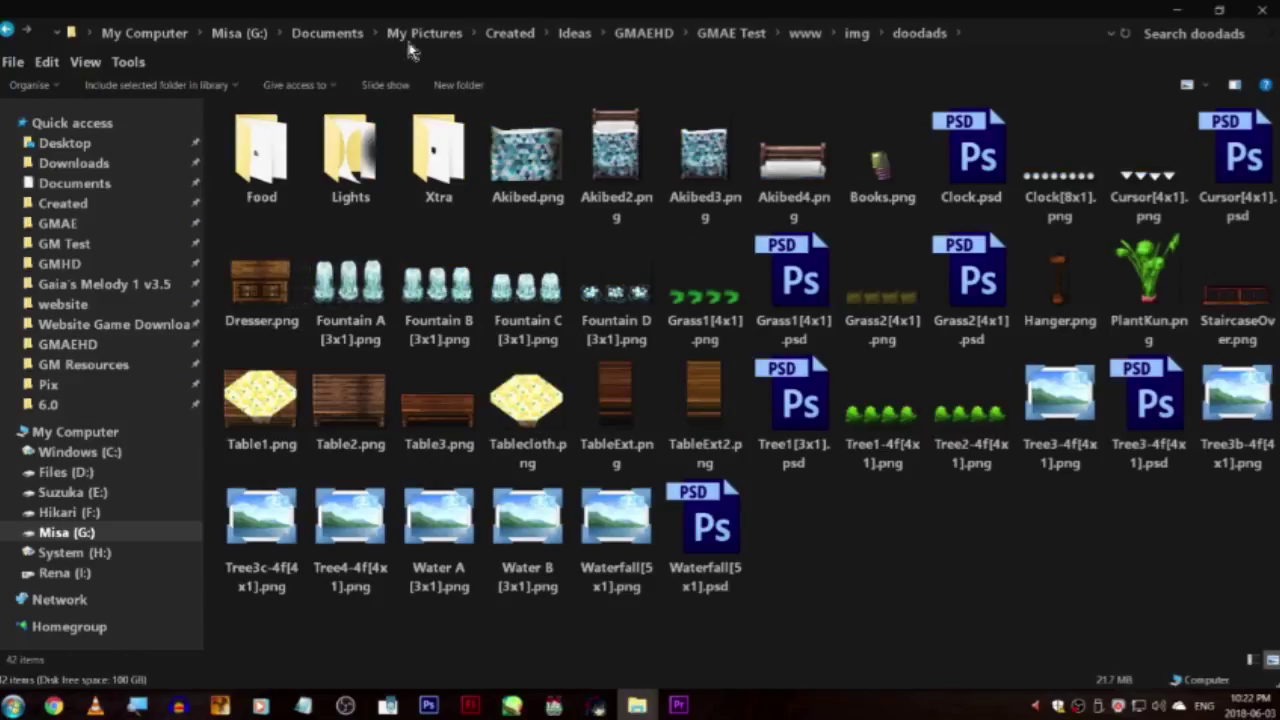
left_click(857, 35)
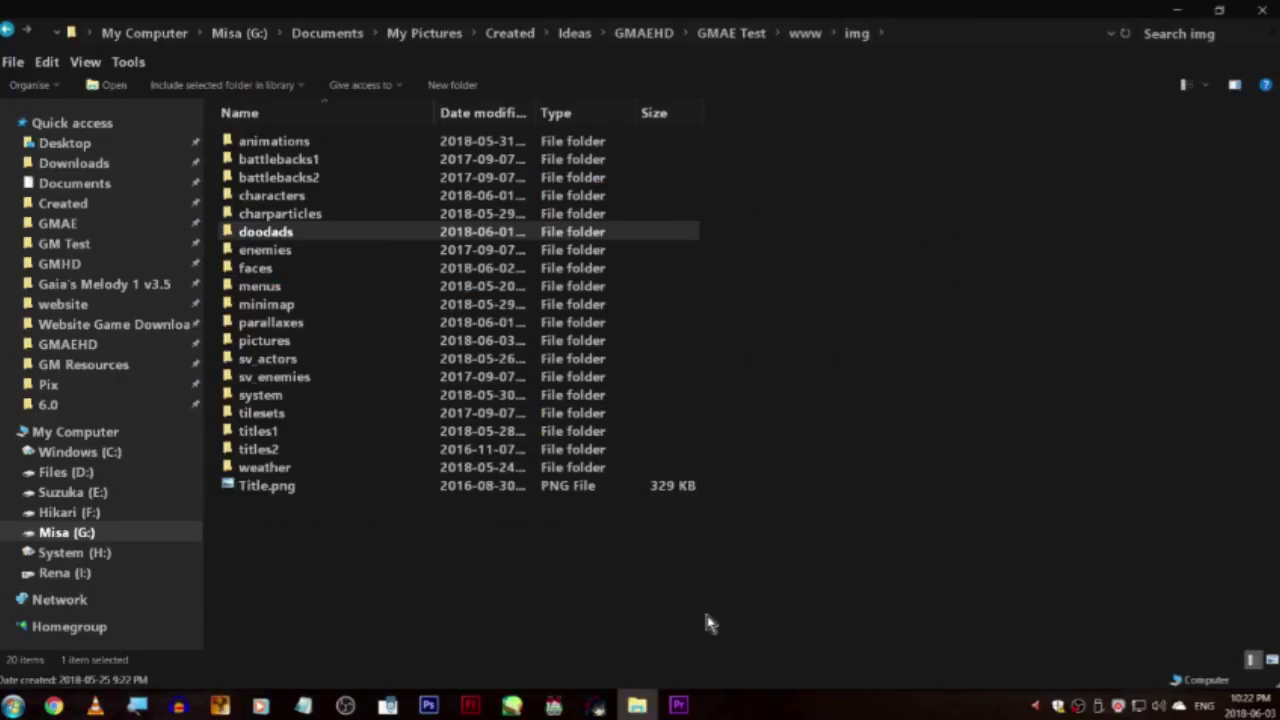
key("alt+Tab")
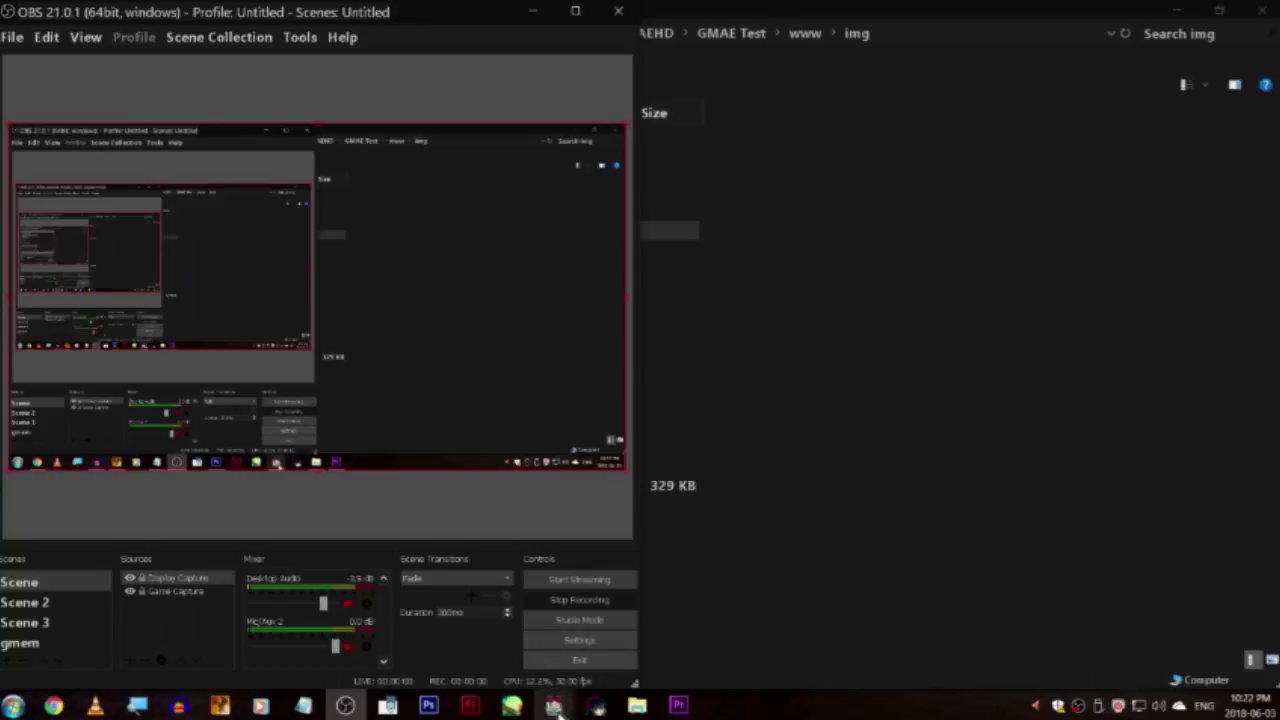
- In the Project4 editor, leave Alphabetical Settings at false and open the Default Grid Snap parameter
left_click(558, 712)
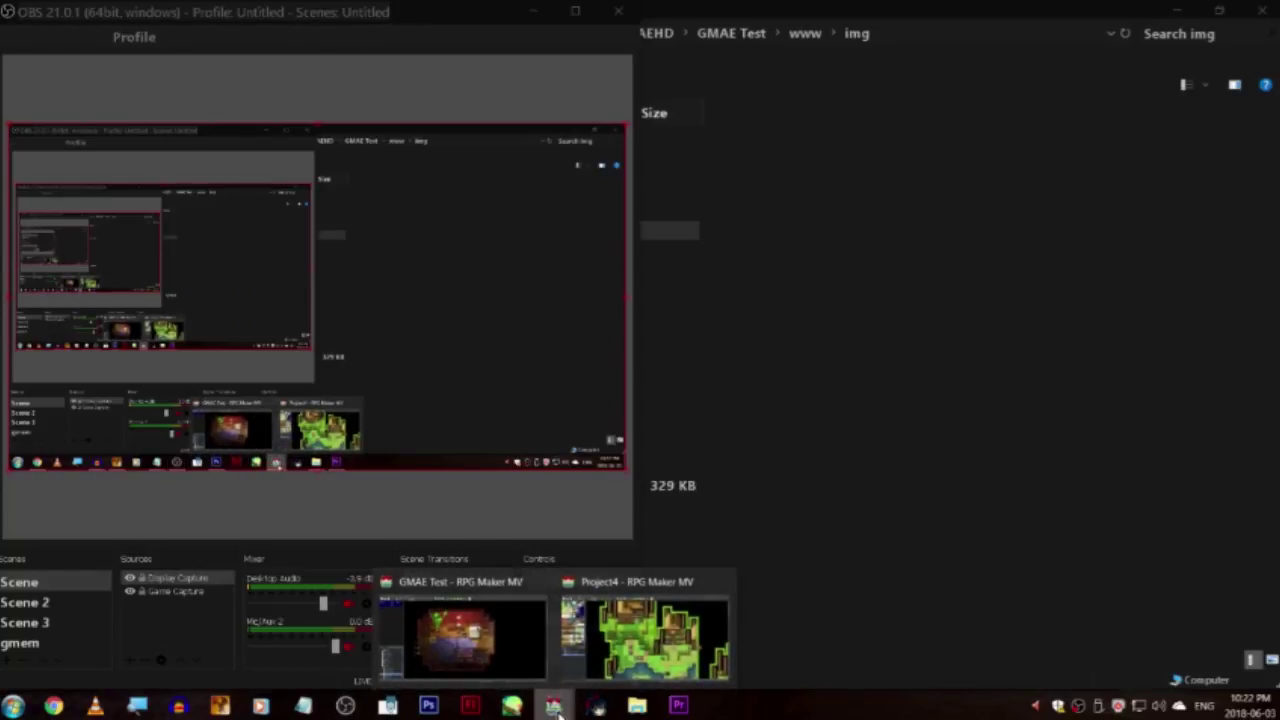
left_click(657, 630)
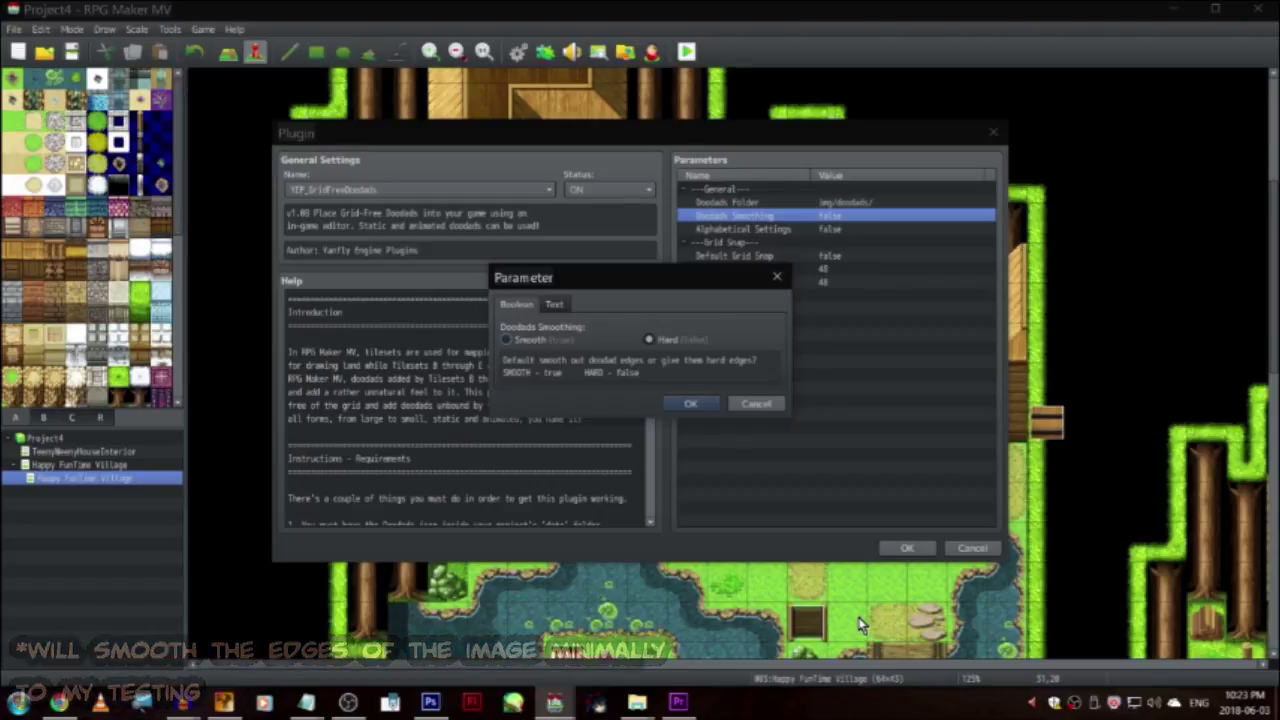
left_click(764, 405)
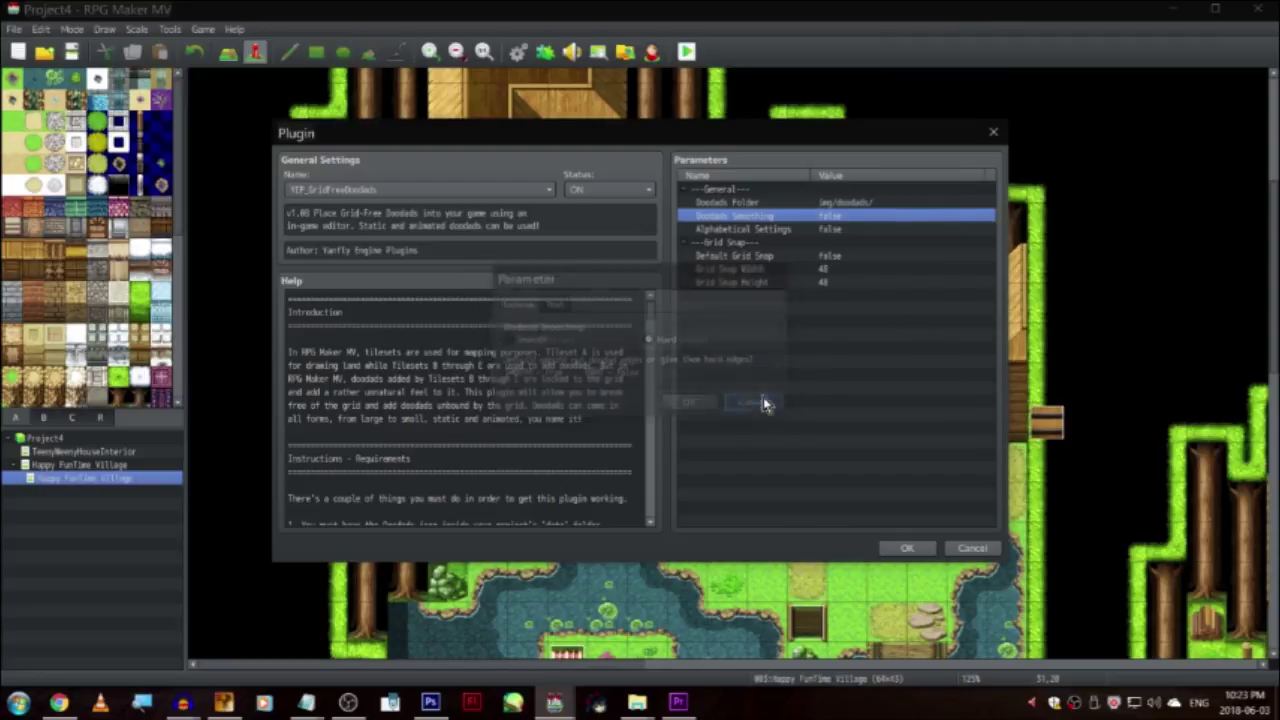
double_click(830, 230)
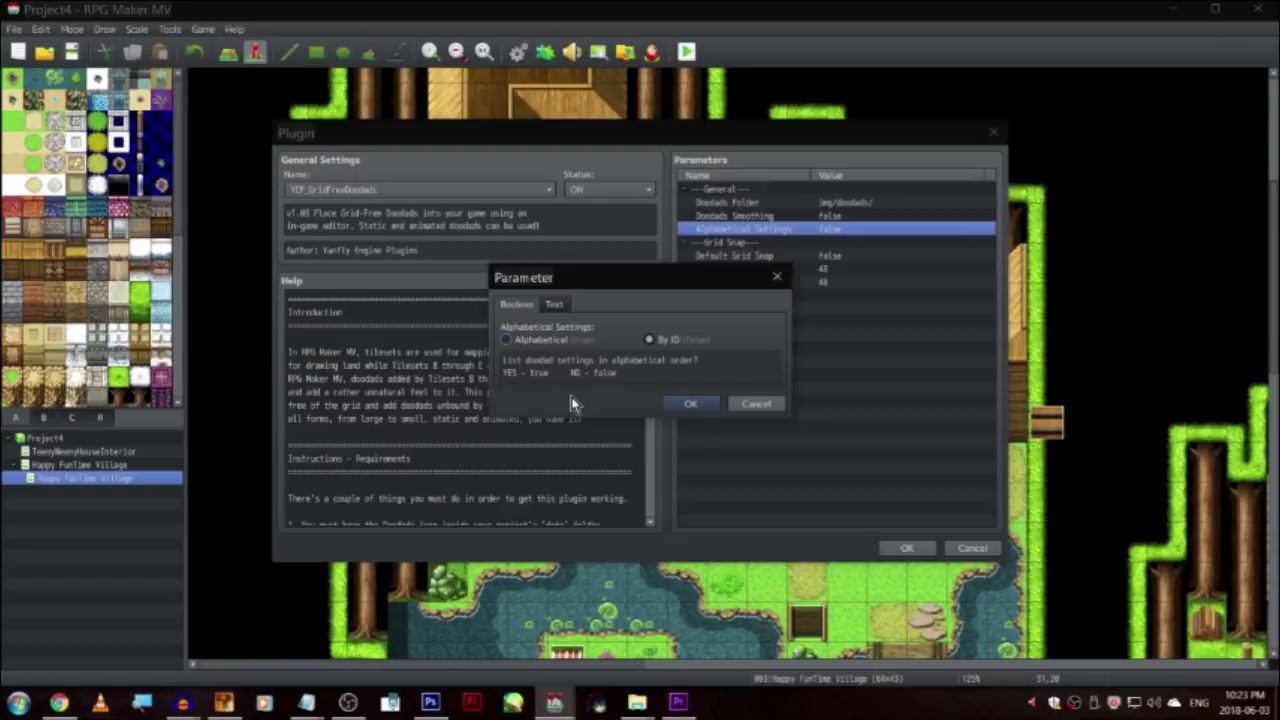
key("Up")
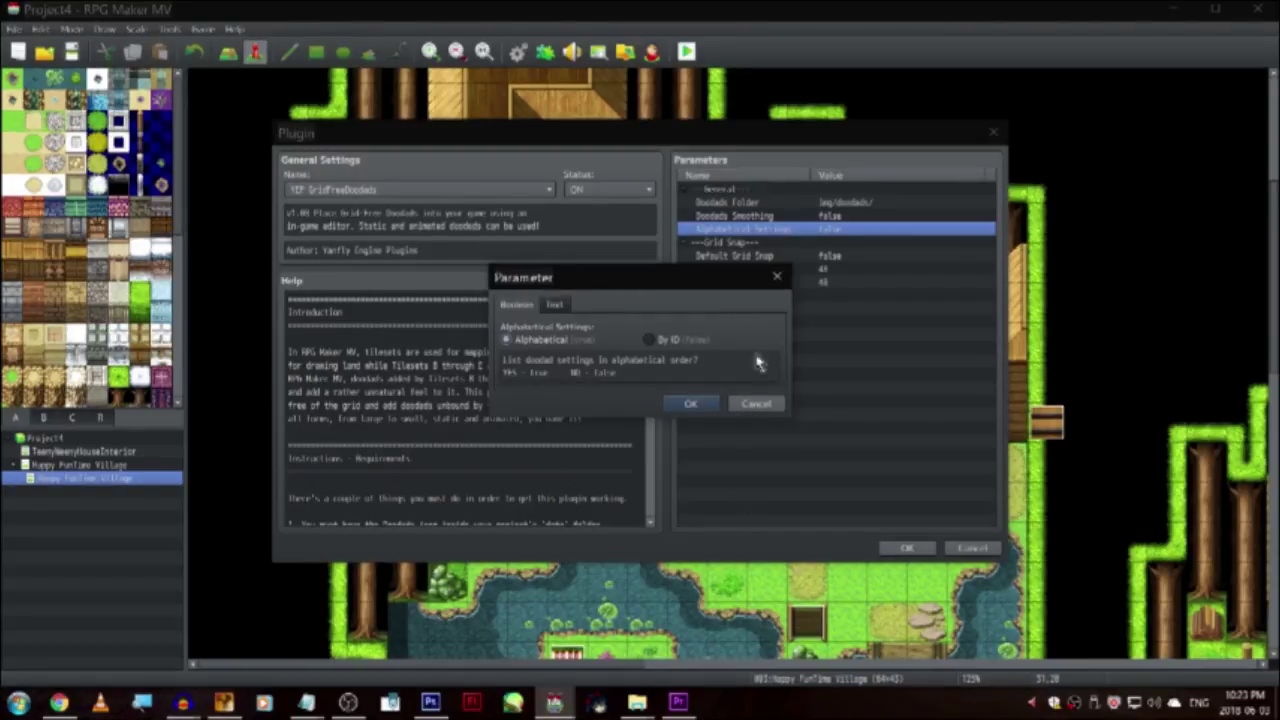
left_click(778, 403)
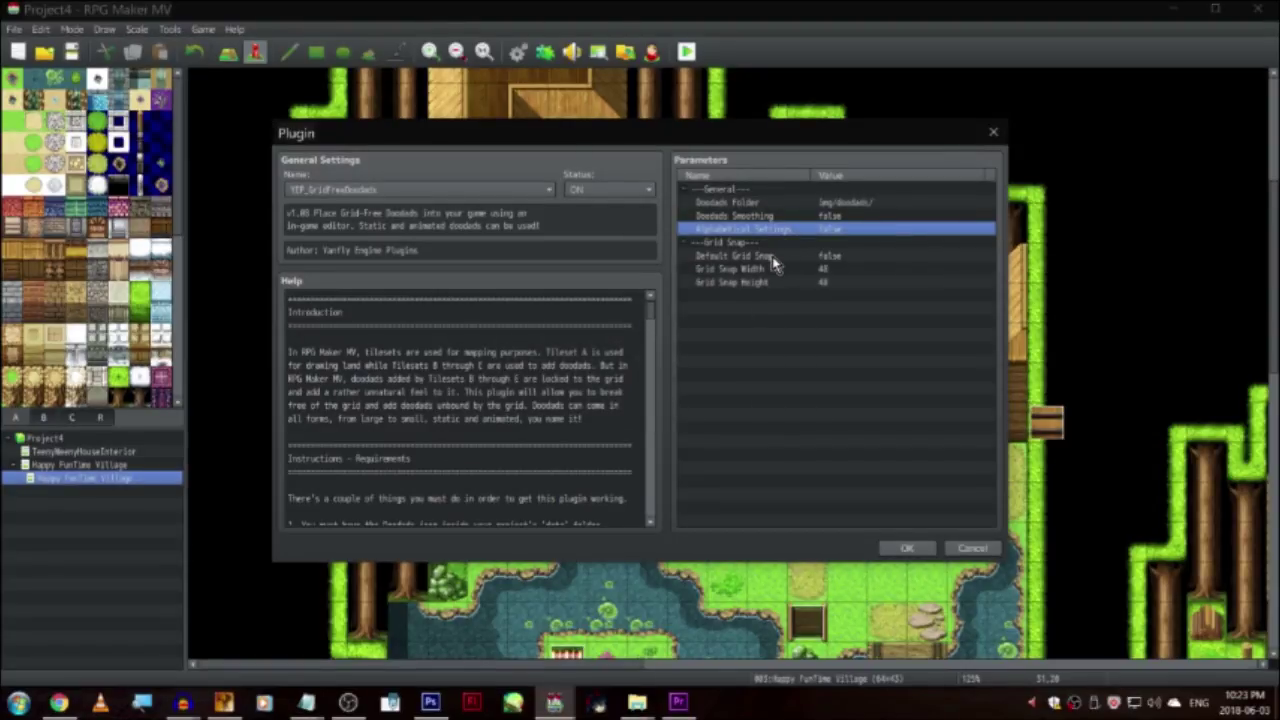
double_click(772, 256)
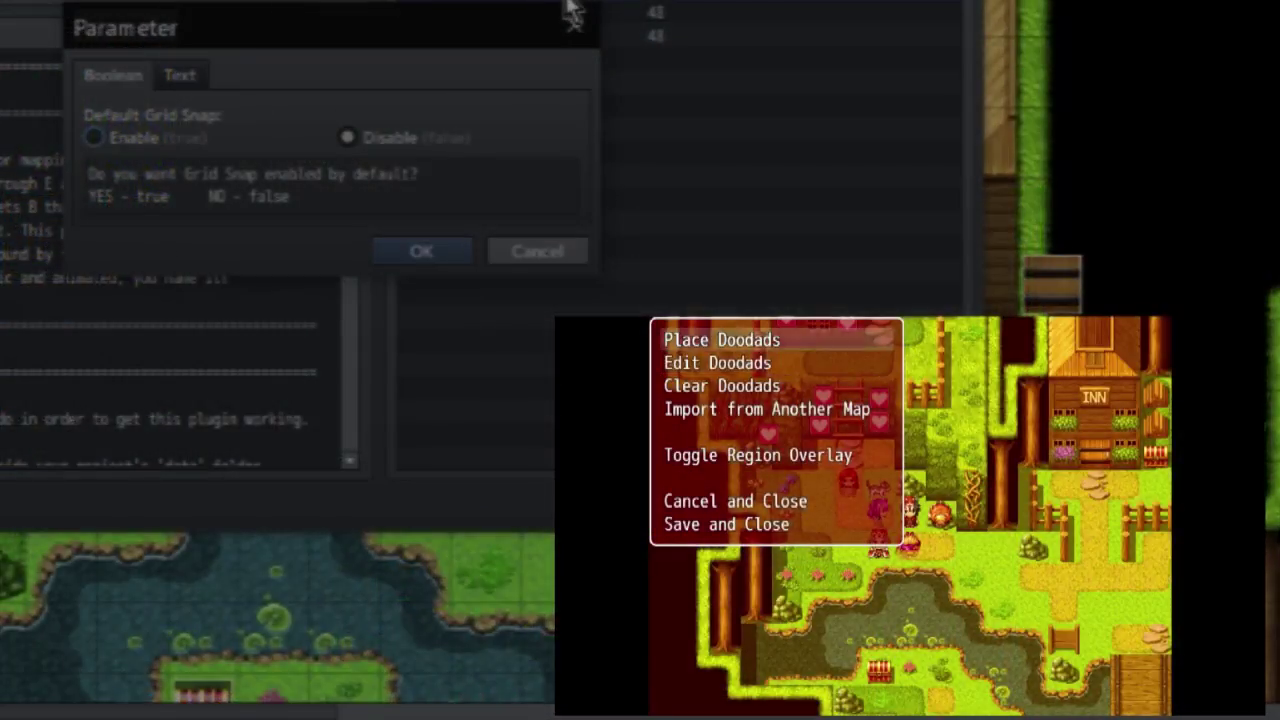
- Leave the Default Grid Snap parameter unchanged at false
key("Return")
key("Up")
key("Up")
key("Up")
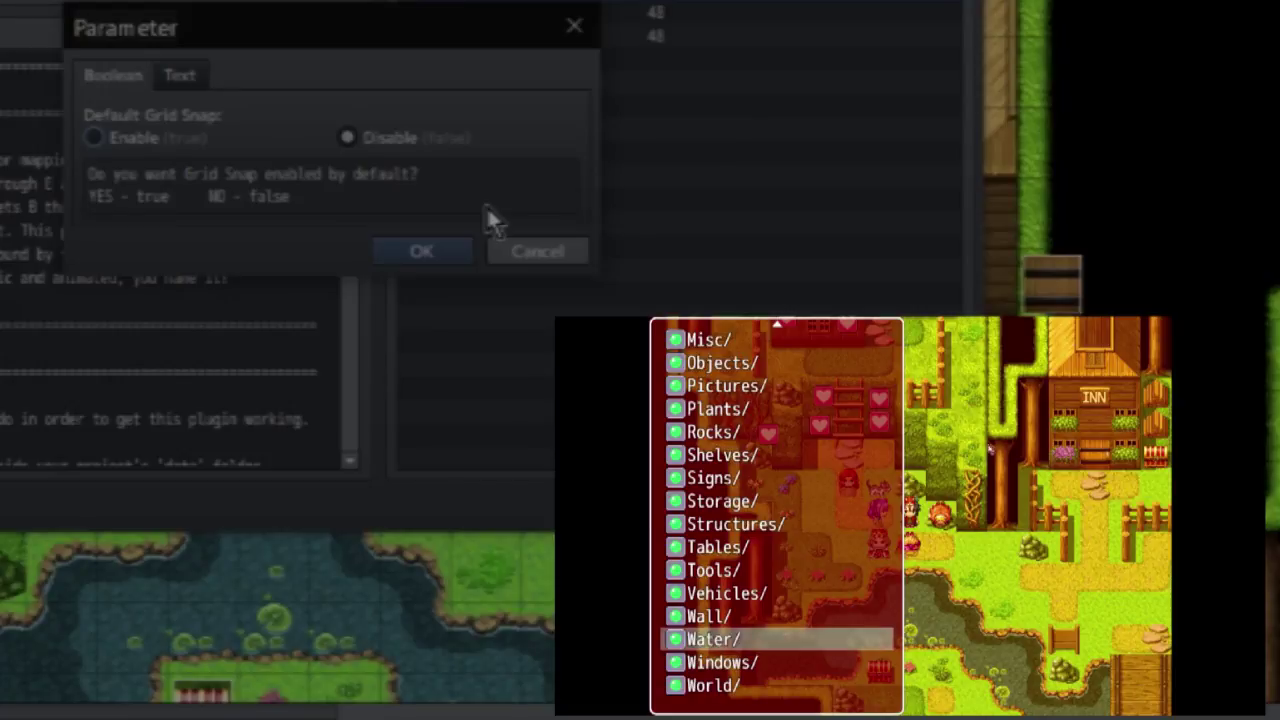
key("Return")
key("Down")
key("Return")
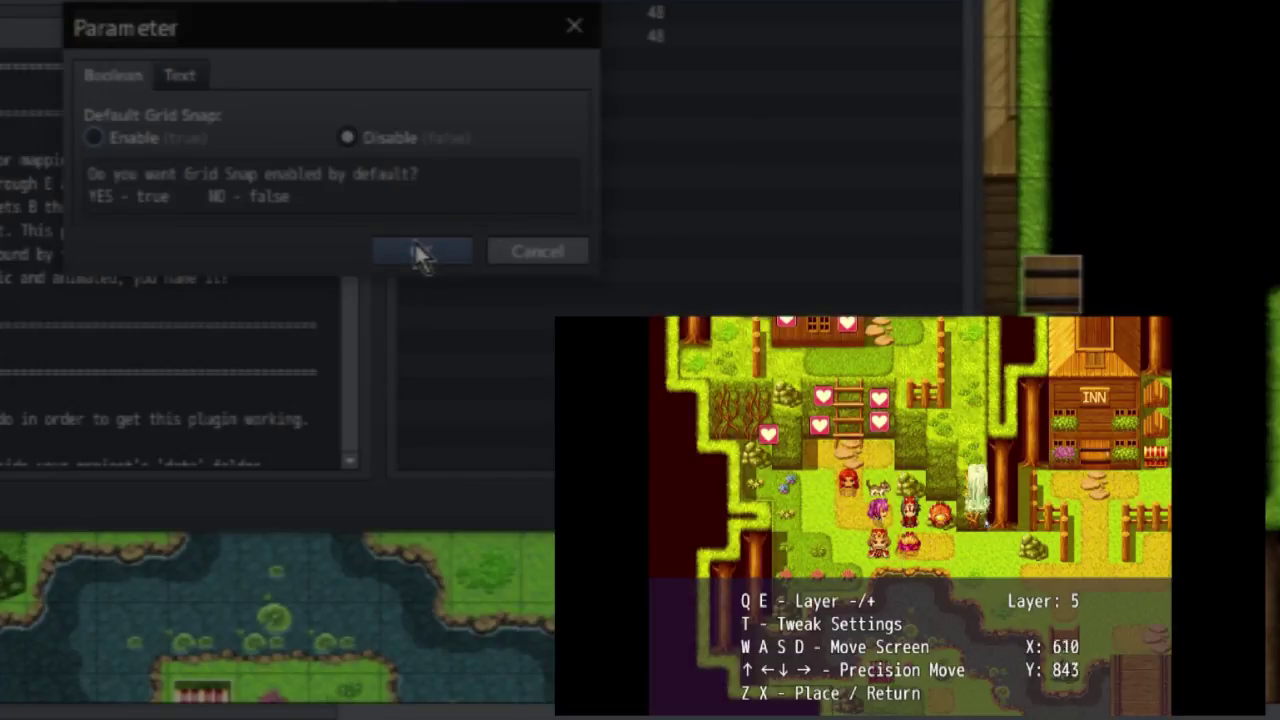
key("Right")
key("Right")
key("Right")
key("Right")
key("Right")
key("Right")
key("Right")
key("Right")
key("Right")
key("Up")
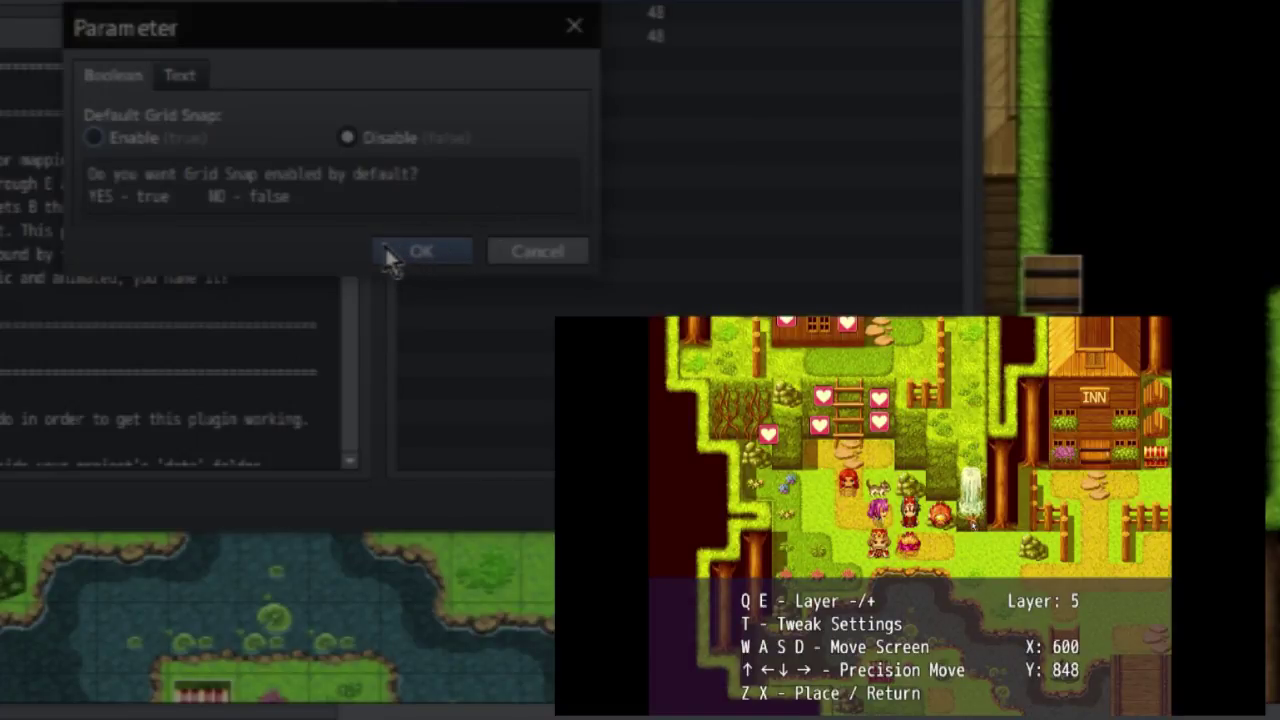
key("t")
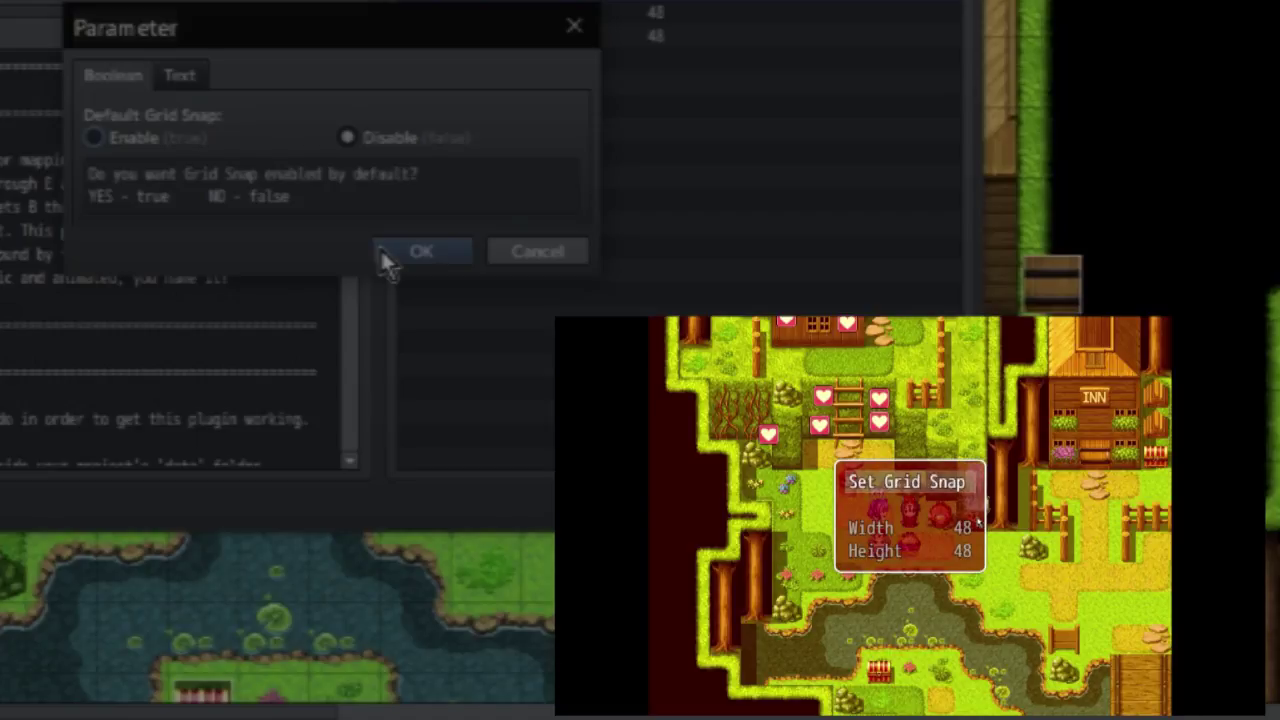
key("Left")
key("Up")
key("Return")
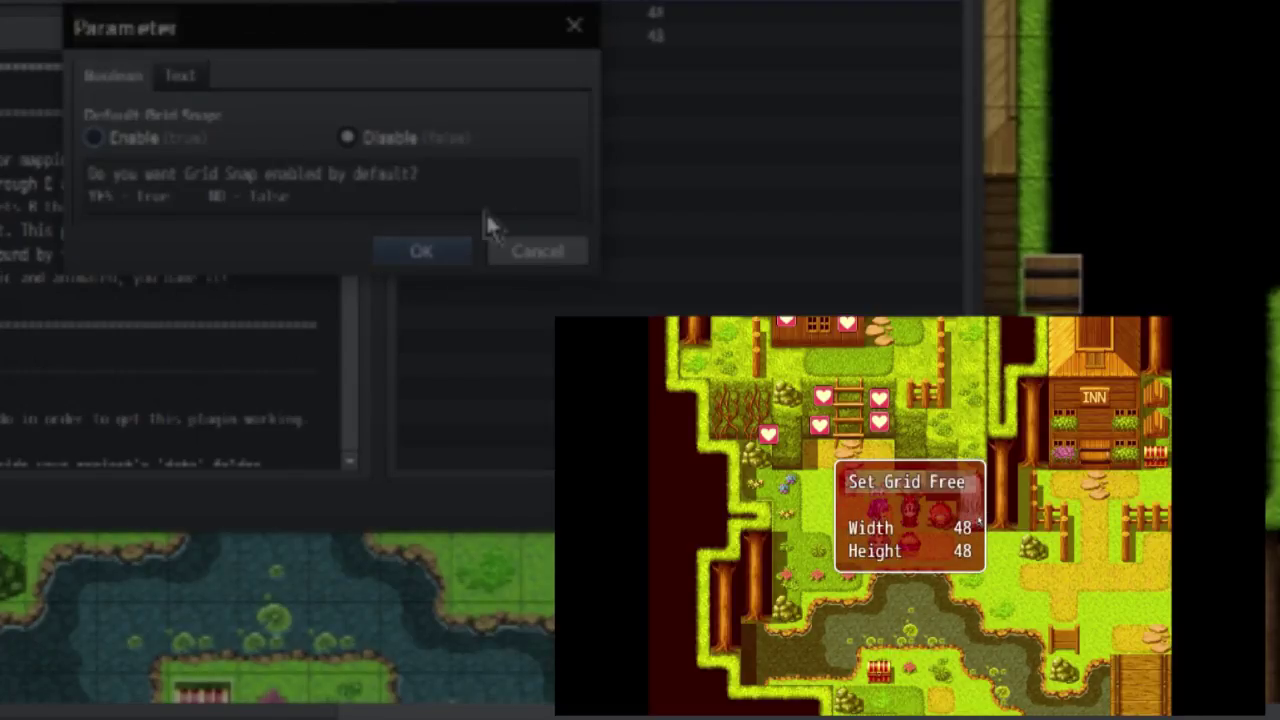
left_click(514, 249)
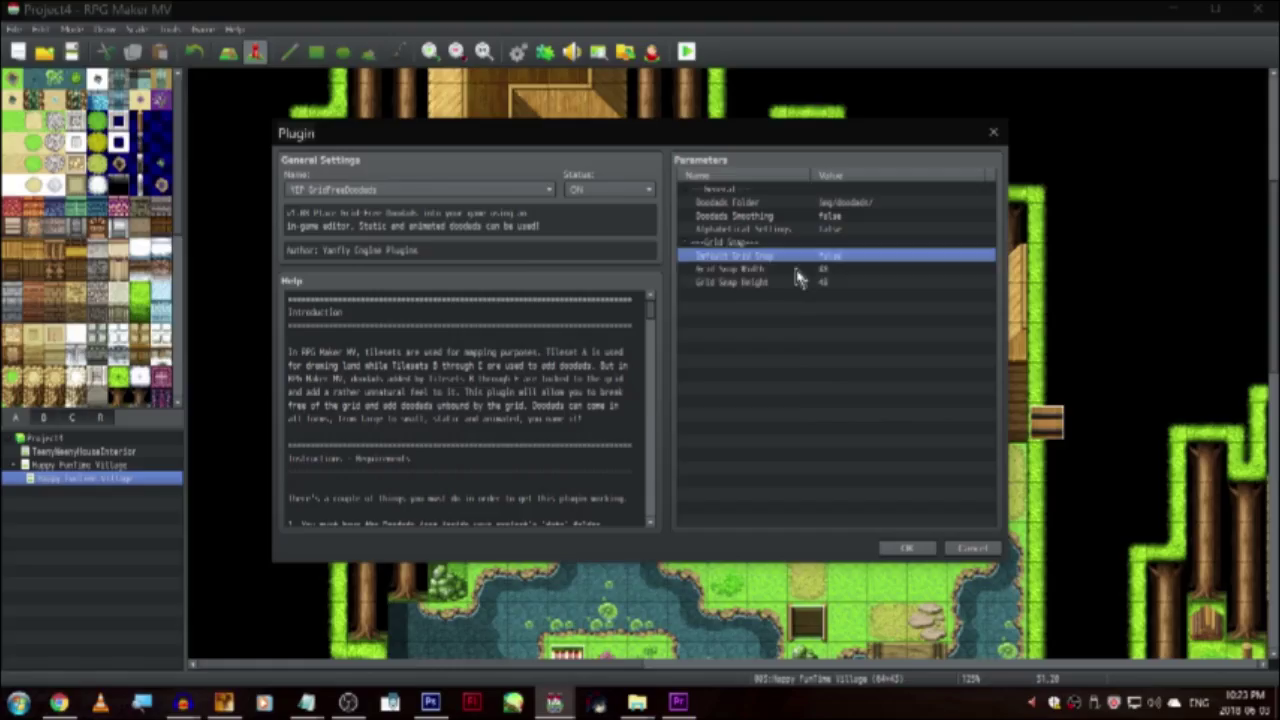
- Discard edits to Grid Snap Width and Height, keeping both at 48, and confirm the plugin settings
double_click(600, 14)
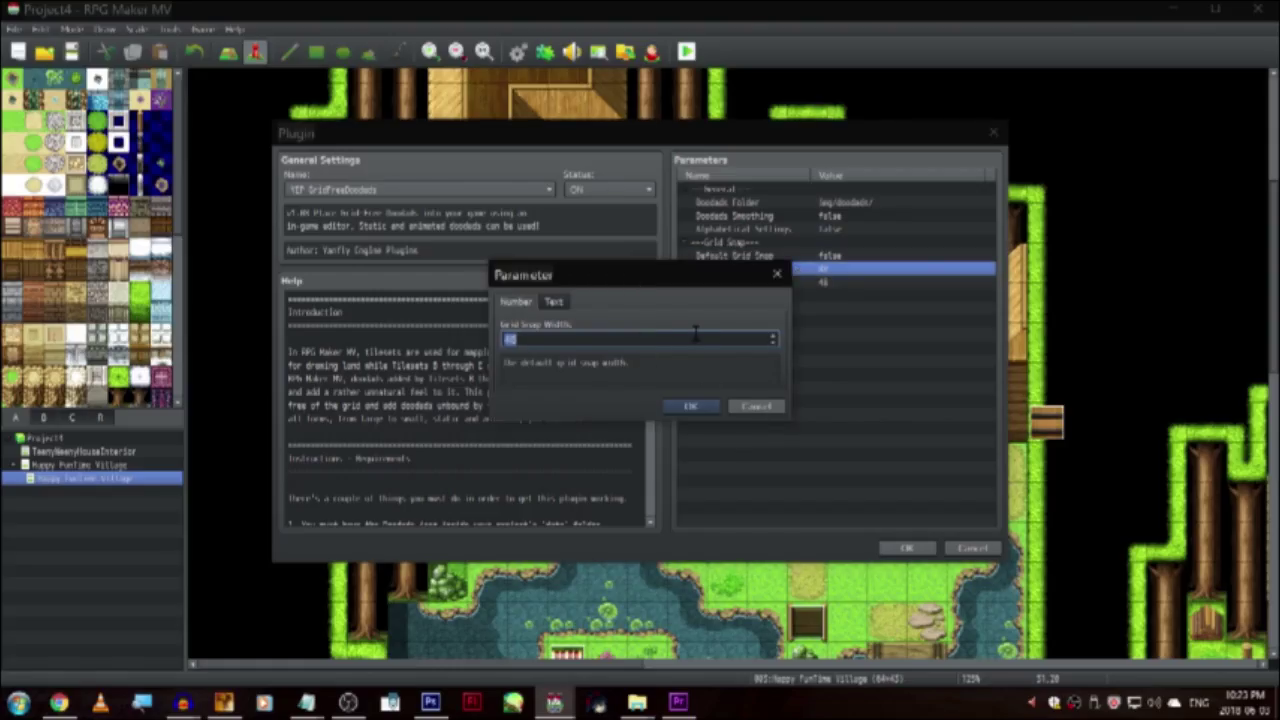
type("644531564654056231321")
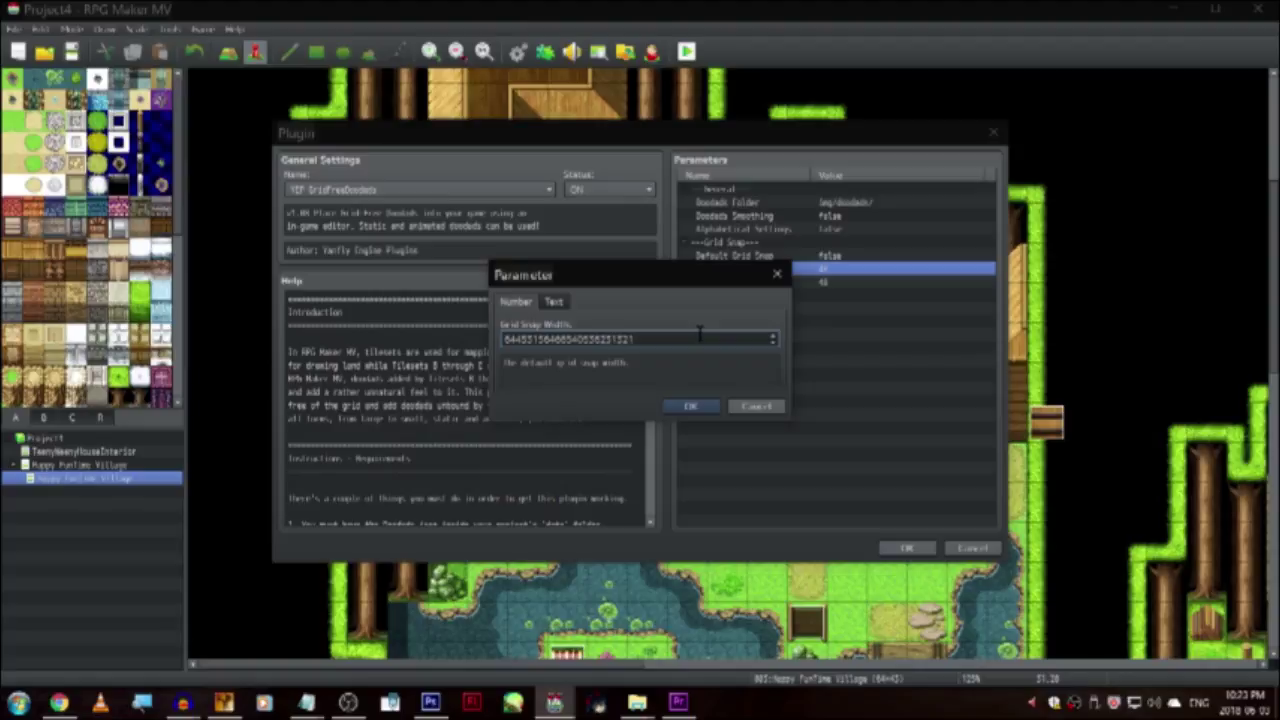
left_click(552, 303)
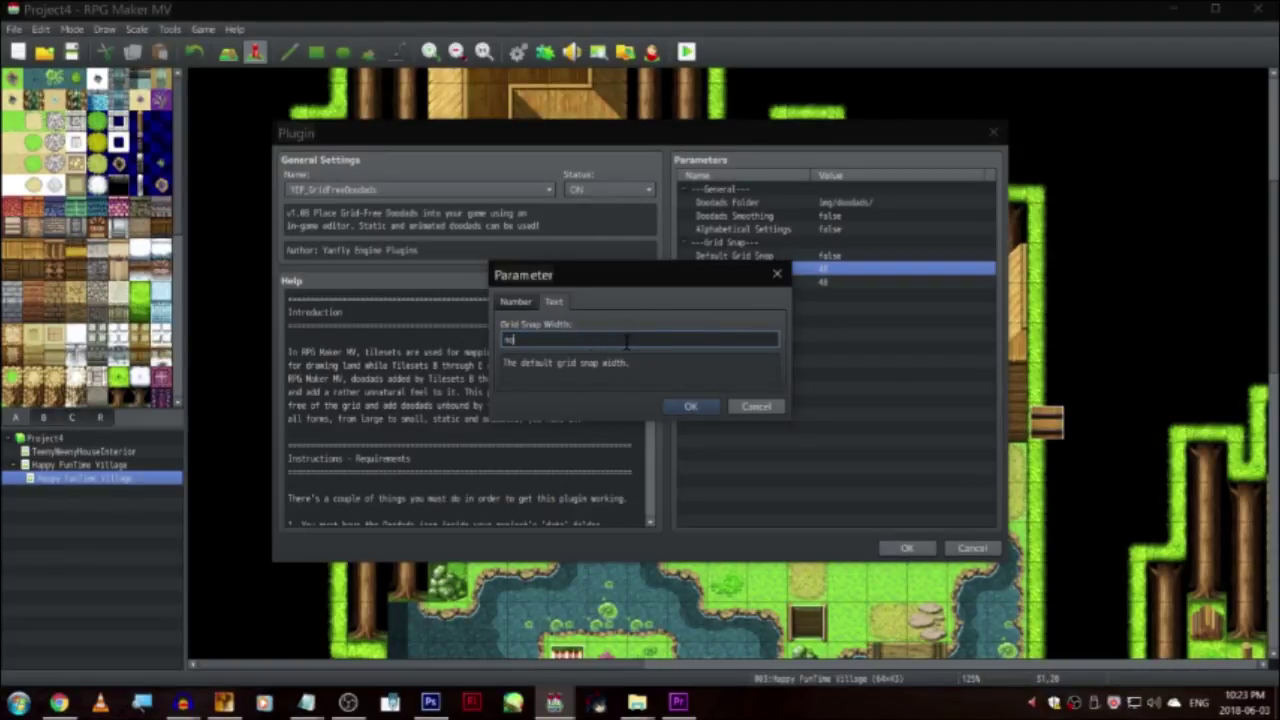
left_click(740, 405)
double_click(850, 282)
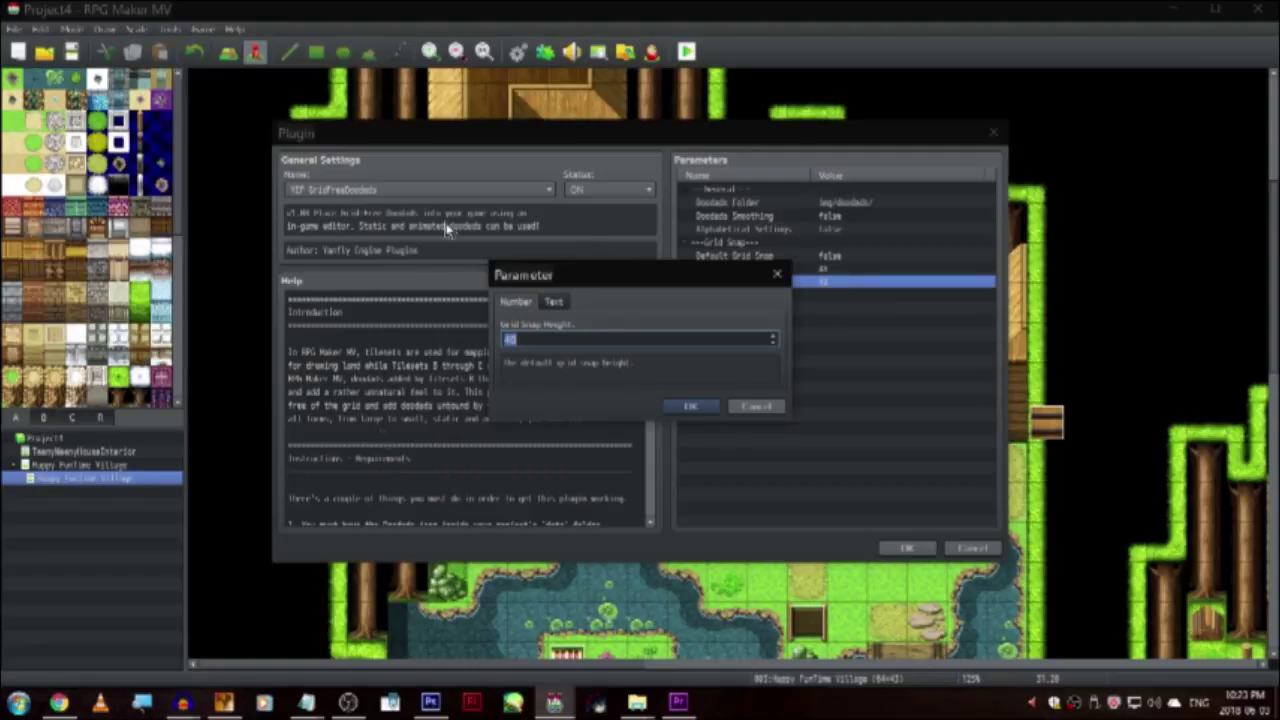
left_click(697, 405)
mouse_move(653, 313)
left_mouse_down()
mouse_move(655, 524)
mouse_move(645, 299)
left_mouse_up()
left_click(906, 548)
- Close the Plugin Manager, save the project, and start a New Game playtest
left_click(731, 535)
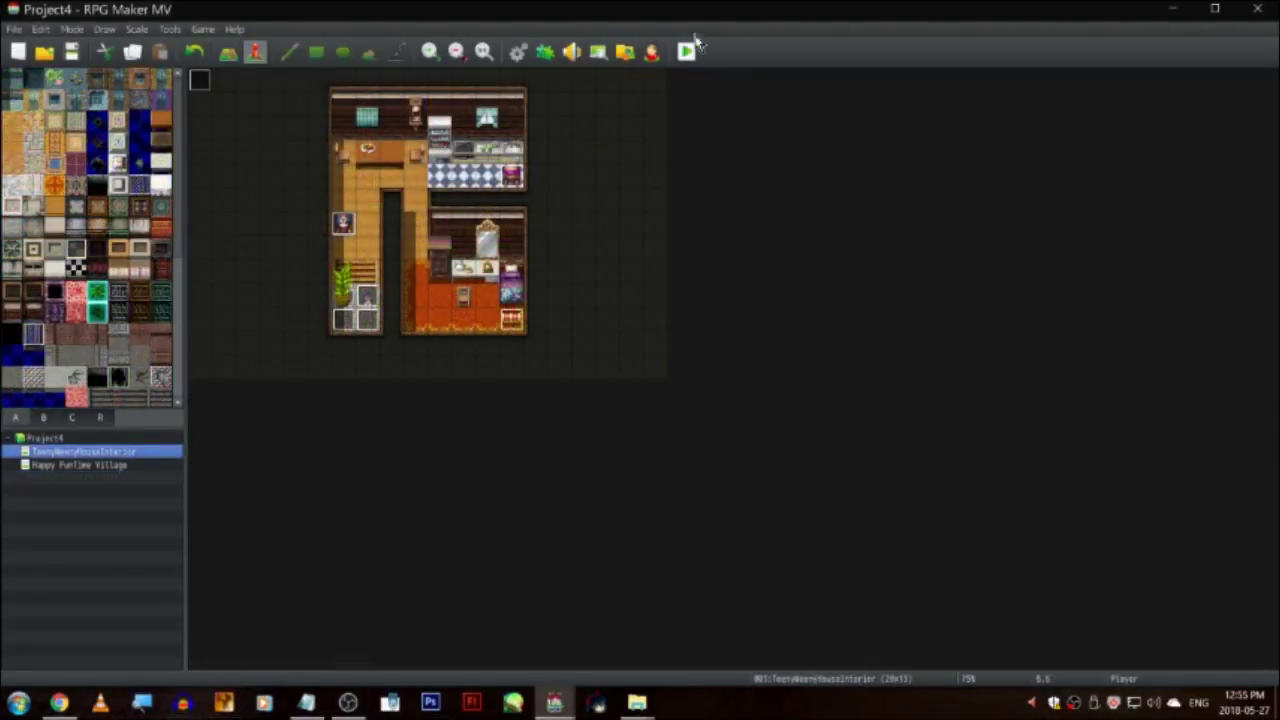
left_click(689, 54)
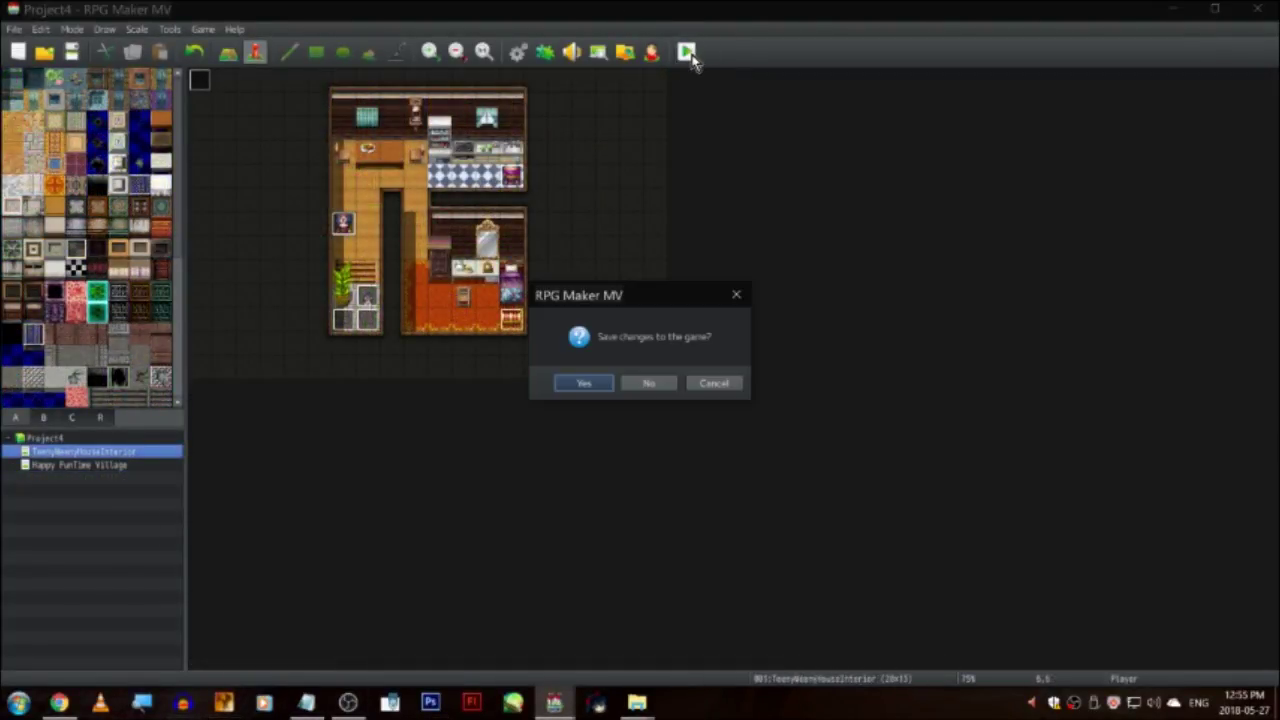
left_click(598, 385)
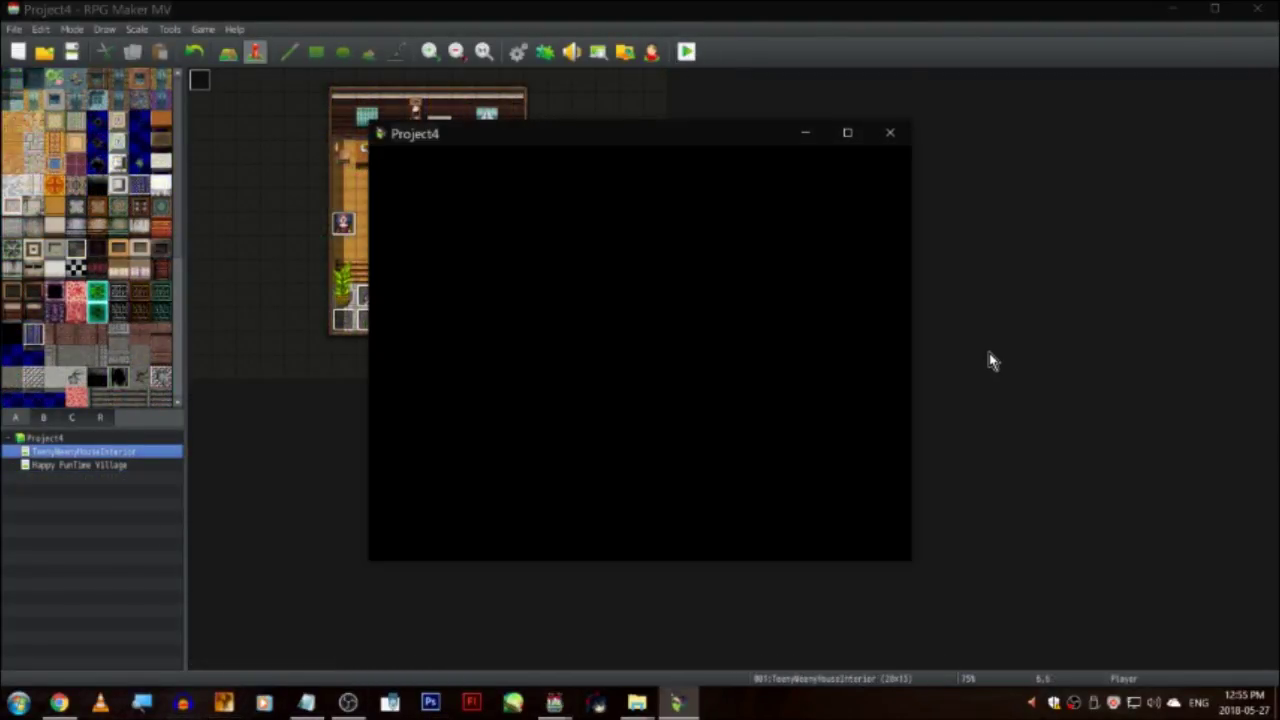
key("Return")
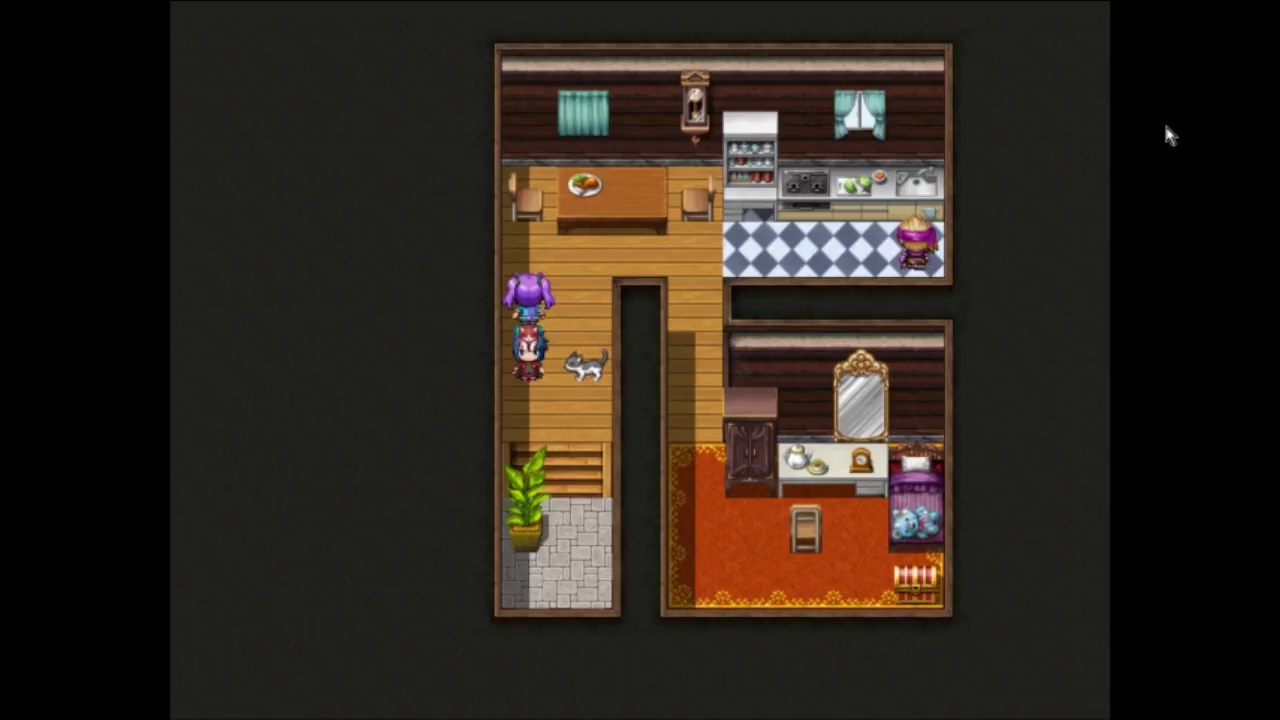
- Show the FPS meter, restart into a fresh New Game, and open the Doodads editor with F10
key("F8")
key("F2")
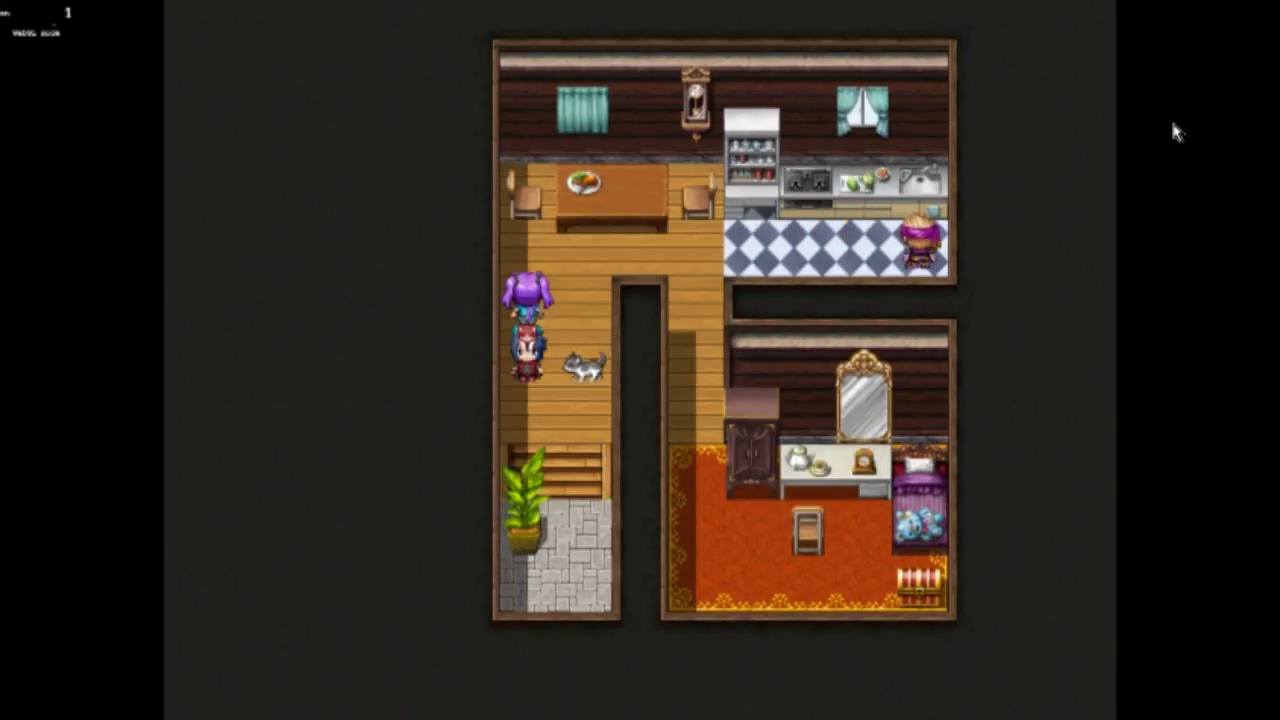
key("F5")
key("Return")
key("F9")
key("Escape")
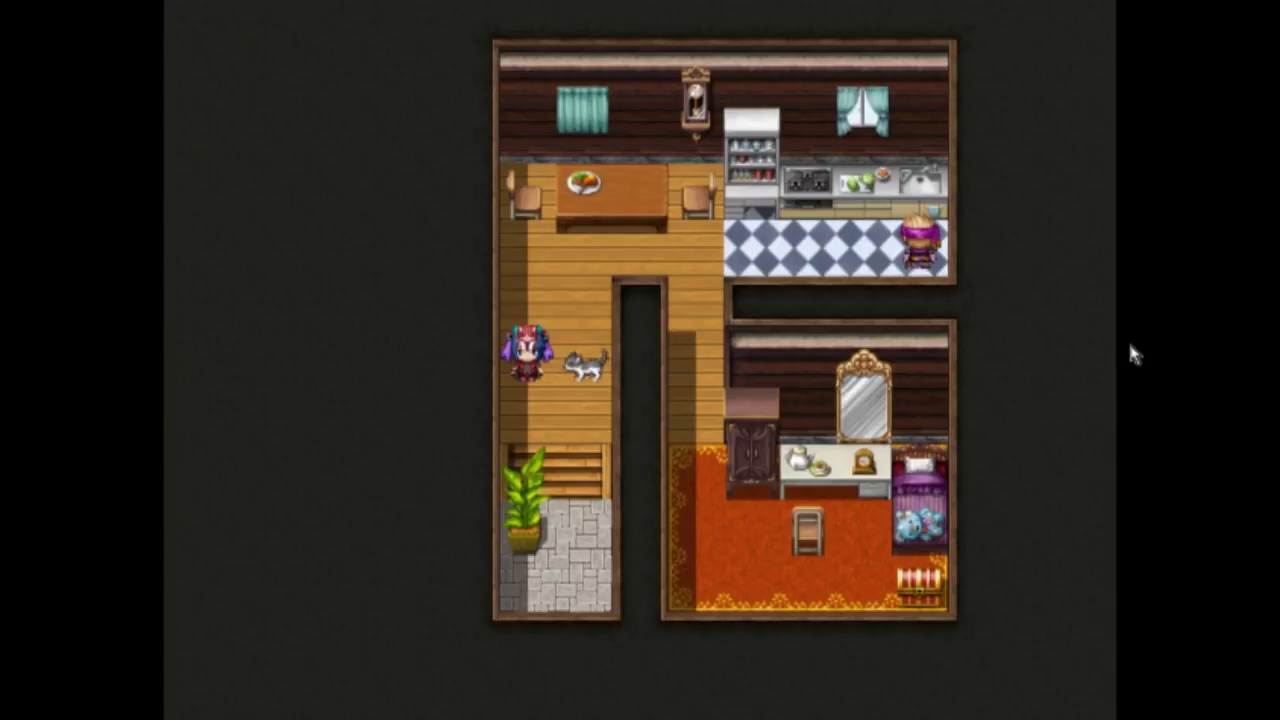
key("F10")
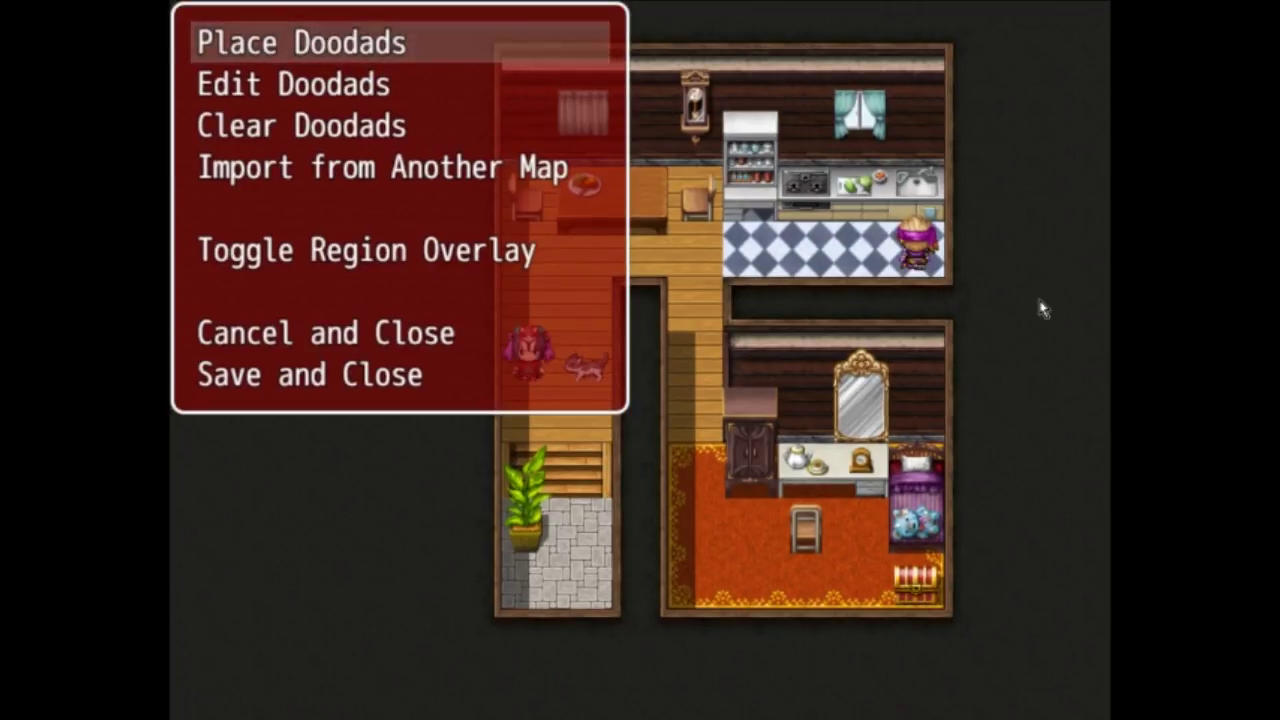
- Choose Place Doodads, open the Objects/ folder, and pick up the Skeleton doodad
key("Down")
key("Down")
key("Down")
key("Down")
key("Down")
key("Down")
key("Down")
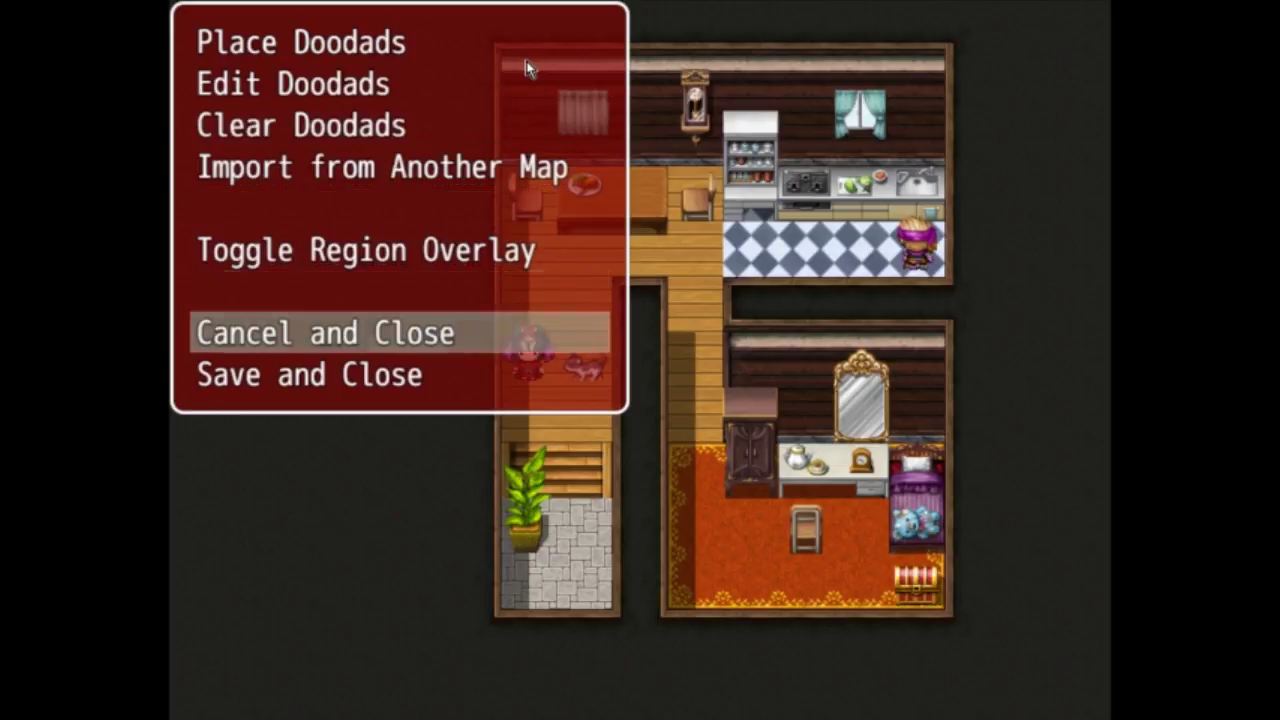
key("Down")
key("Up")
key("Up")
key("Up")
key("Up")
key("Up")
key("Up")
key("Up")
key("Return")
key("Down")
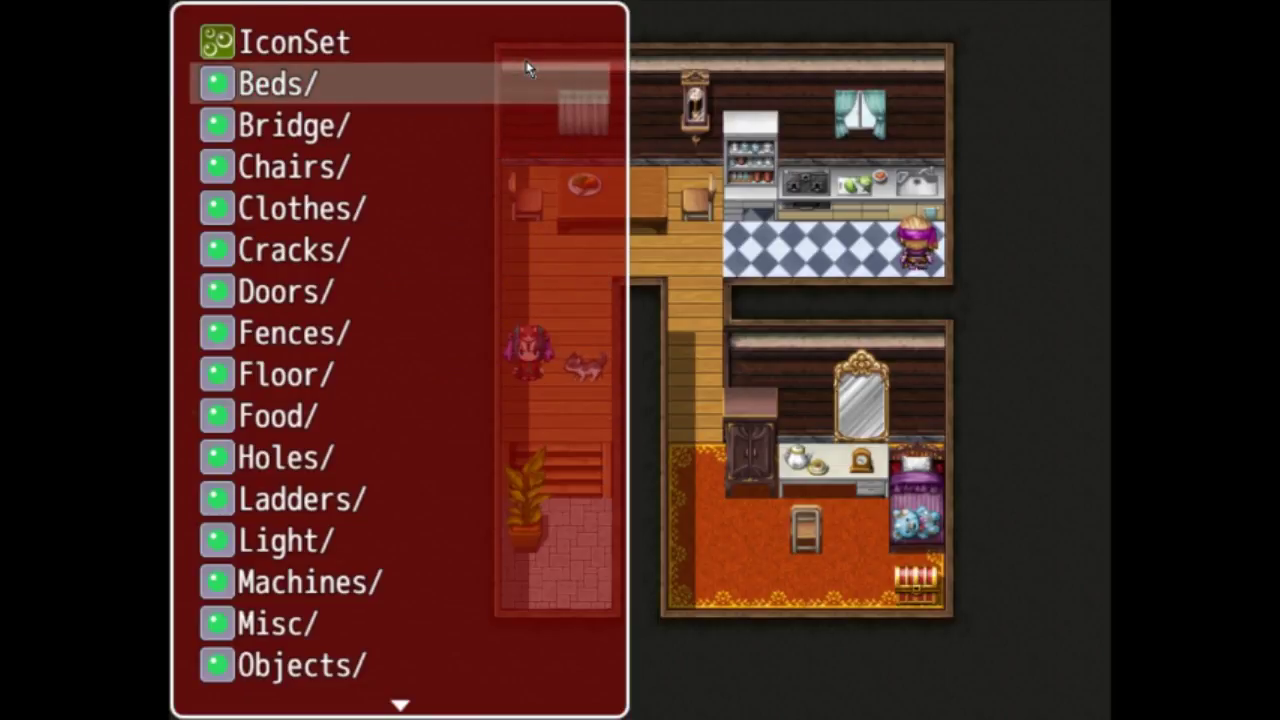
key("Down")
key("Down")
key("Down")
key("Down")
key("Down")
key("Down")
key("Down")
key("Down")
key("Down")
key("Down")
key("Down")
key("Down")
key("Down")
key("Down")
key("Return")
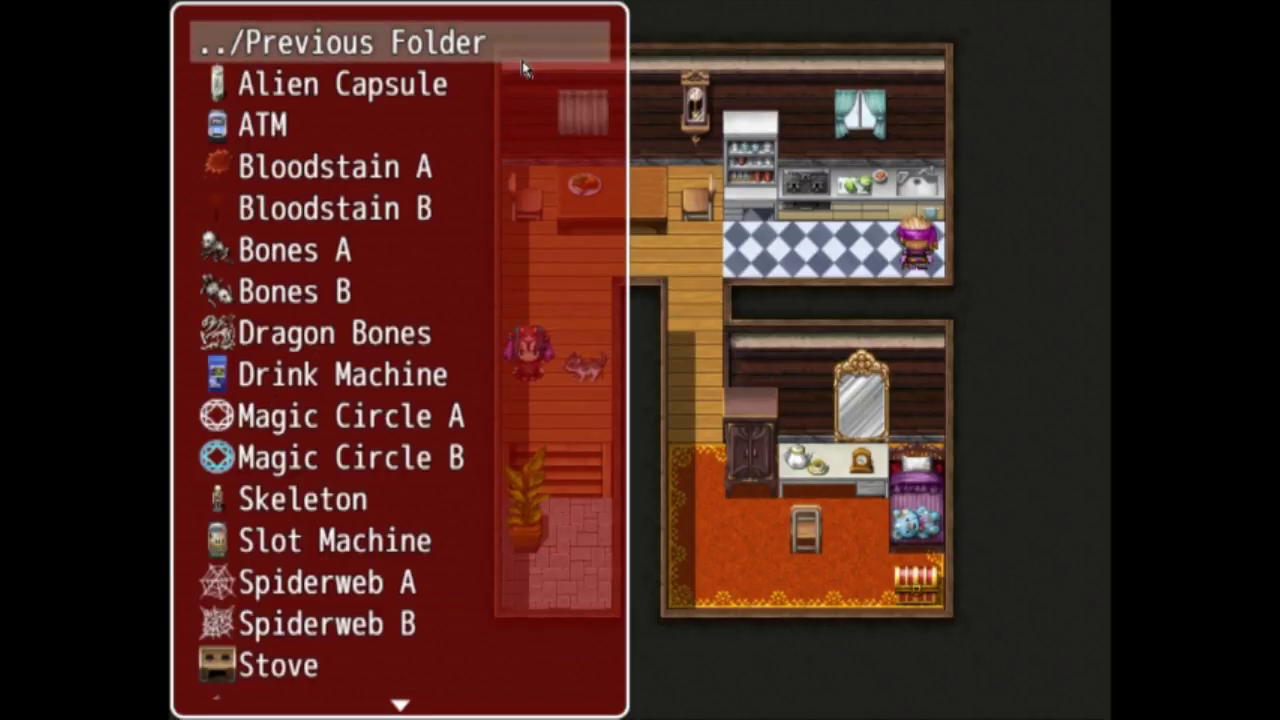
key("Down")
key("Down")
key("Down")
key("Down")
key("Down")
key("Down")
key("Down")
key("Down")
key("Down")
key("Down")
key("Down")
key("Down")
key("Up")
key("Down")
key("Down")
key("Down")
key("Down")
key("Down")
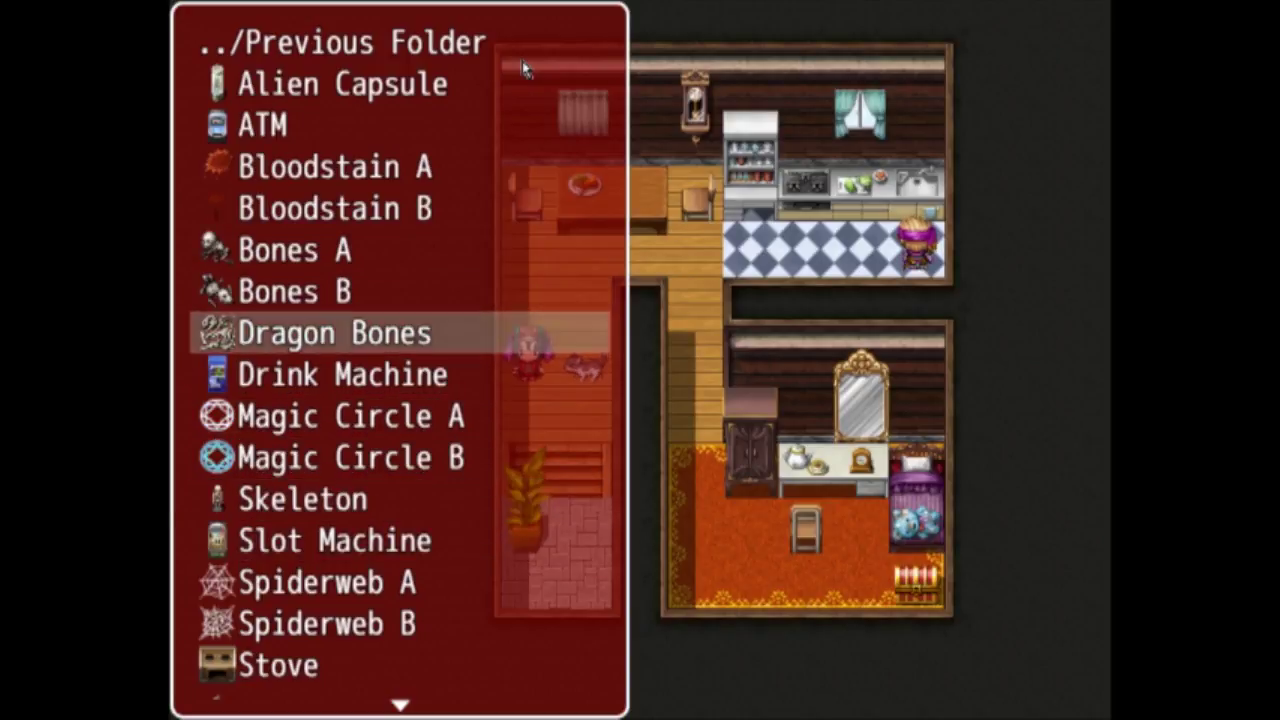
key("z")
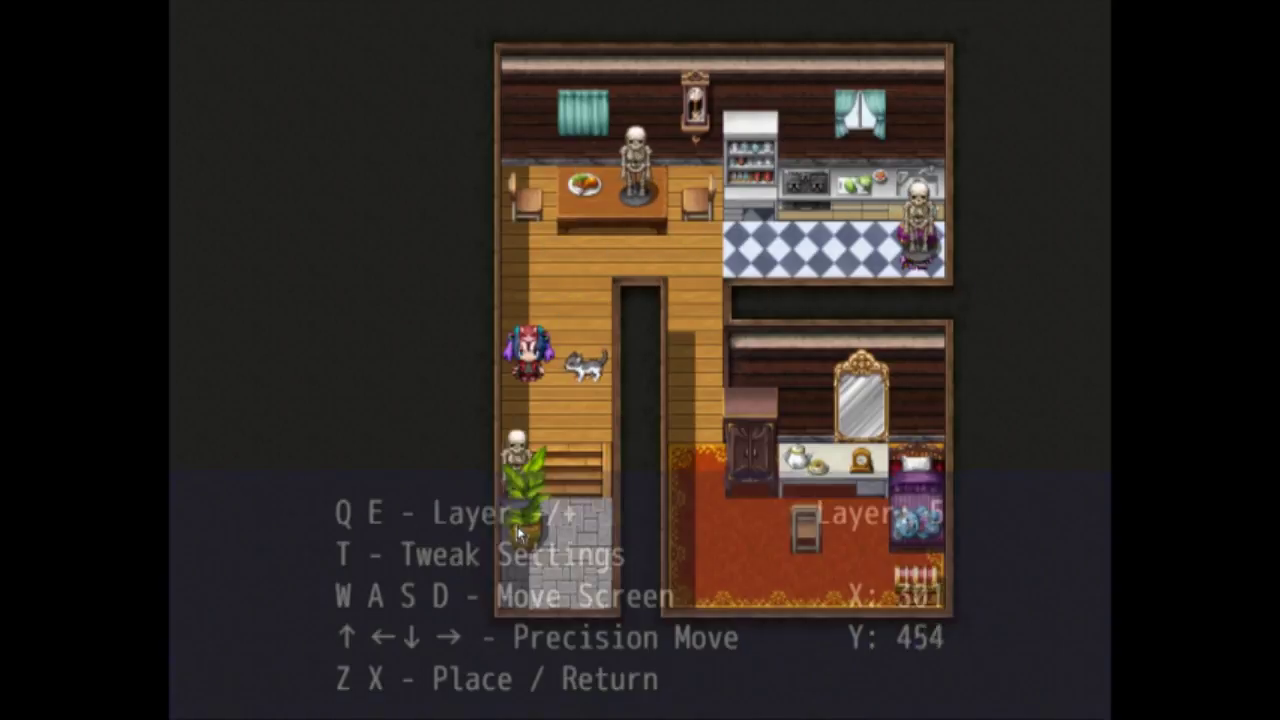
- Set the held skeleton's layer to 5 and place it on the floor below the dining table
key("q")
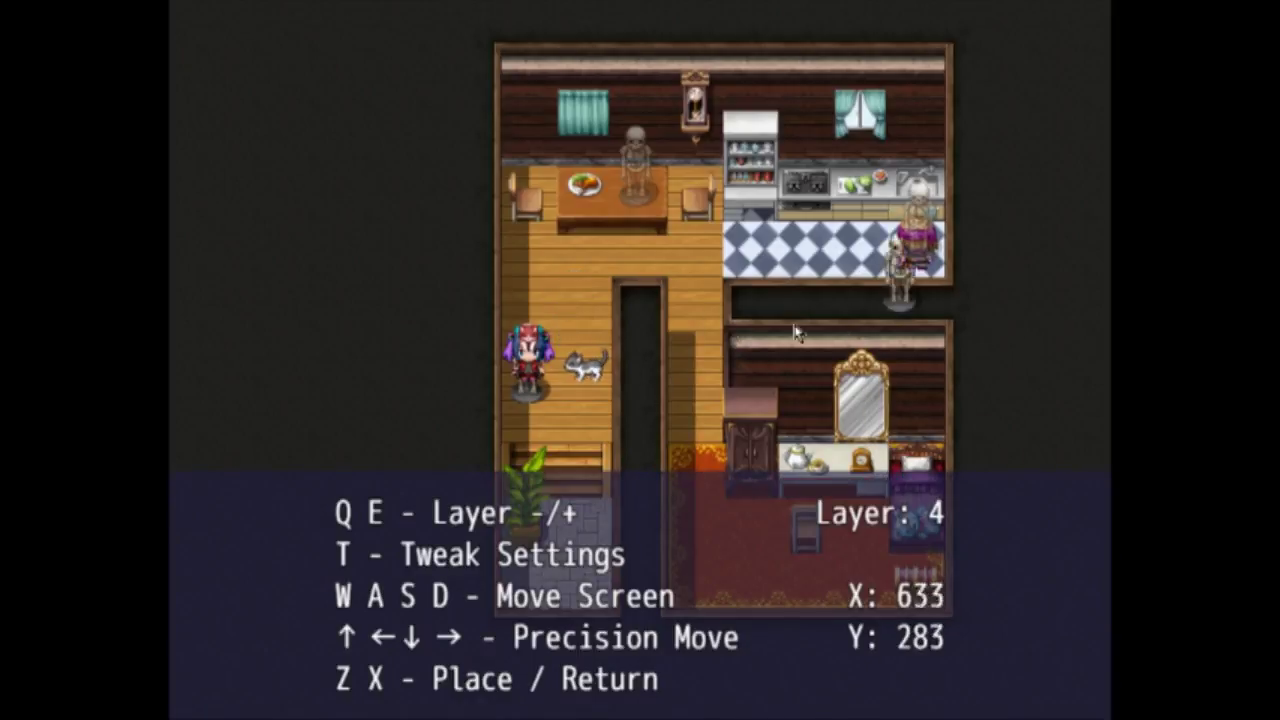
key("q")
key("q")
key("q")
key("q")
key("q")
key("e")
key("e")
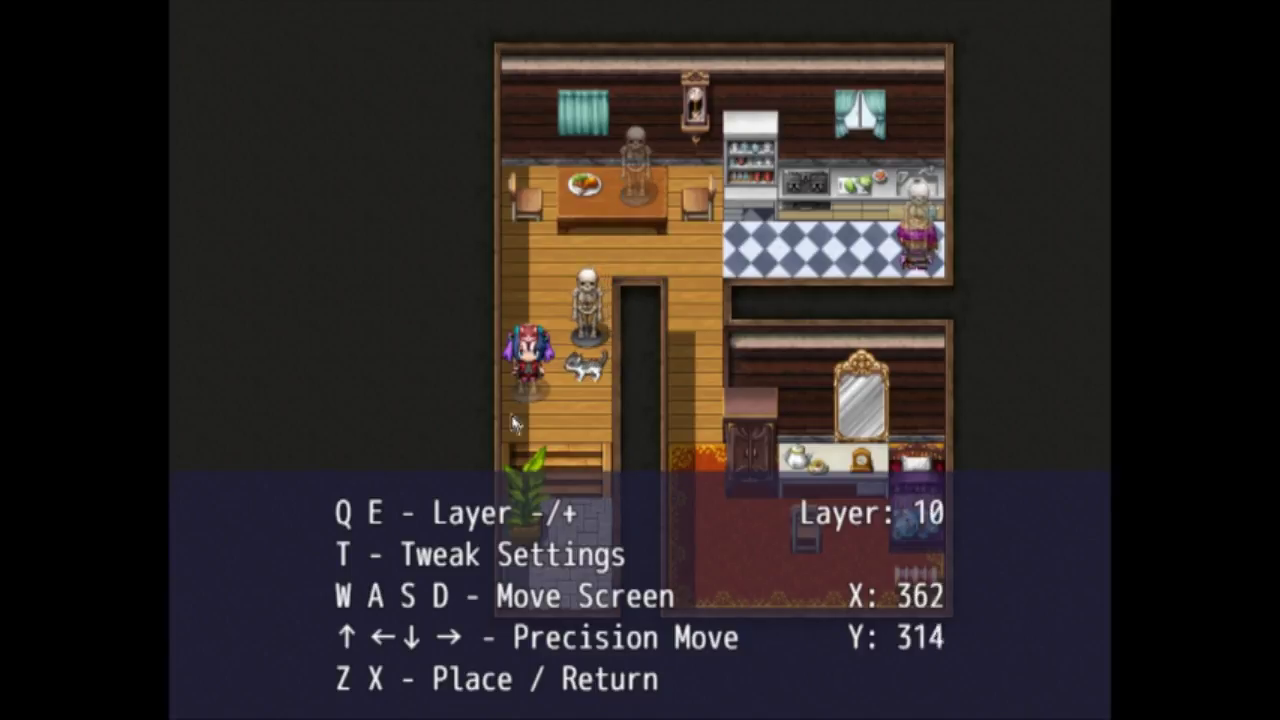
key("q")
key("q")
key("q")
key("q")
key("q")
key("q")
key("q")
key("q")
key("q")
key("q")
key("e")
key("e")
key("e")
key("e")
key("e")
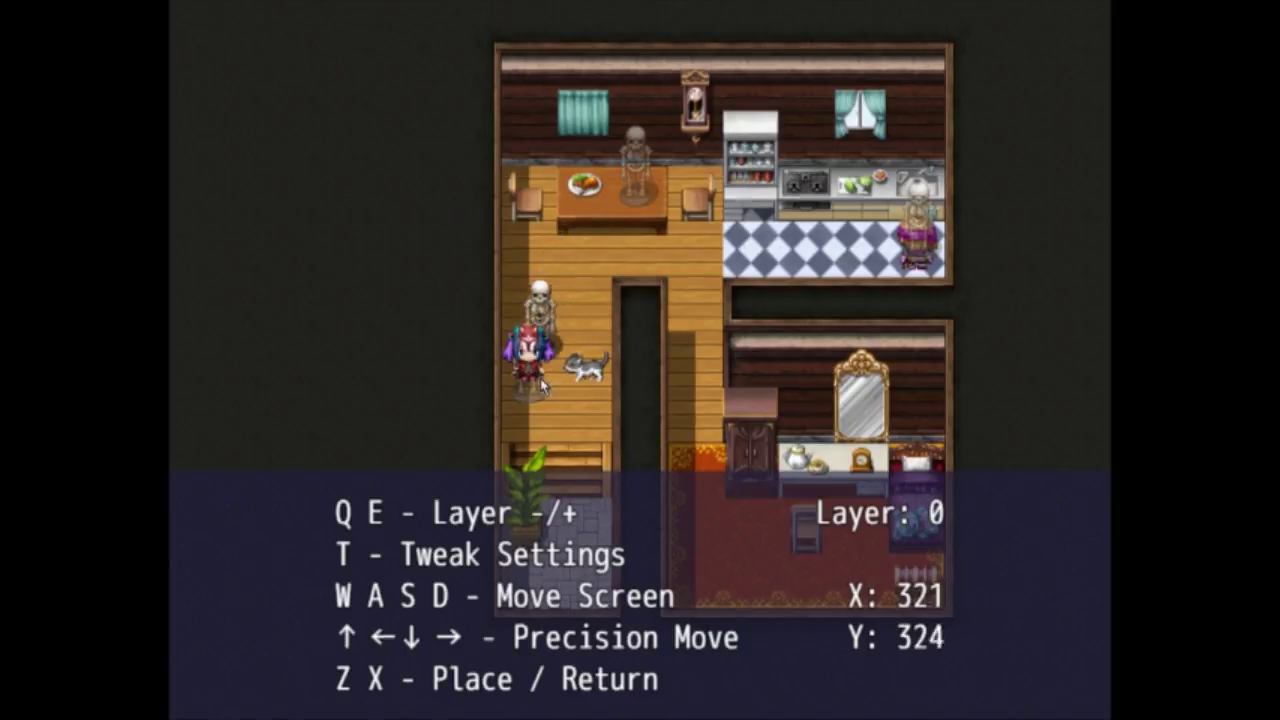
left_click(628, 322)
- Browse the Windows, Beds, Bridge, Cracks and Clothes doodad folders, returning to the folder list each time
scroll(376, 567, "down", 2)
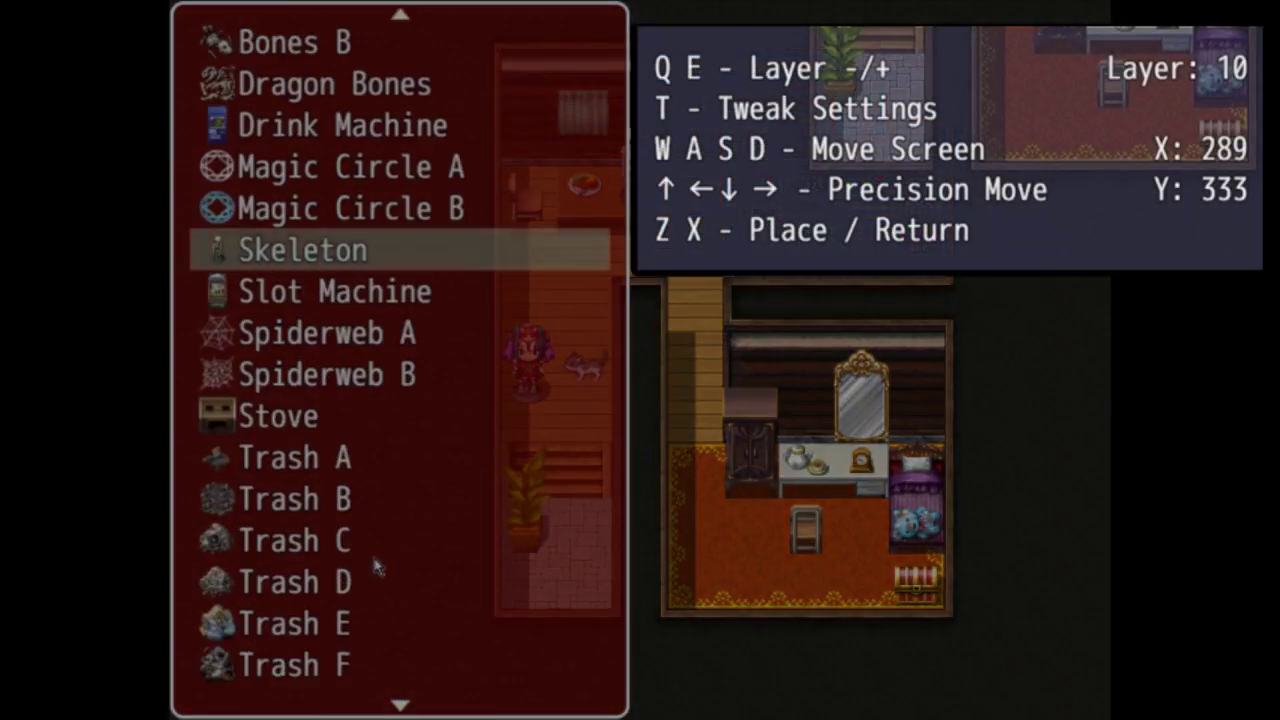
scroll(377, 563, "down", 2)
scroll(380, 545, "up", 6)
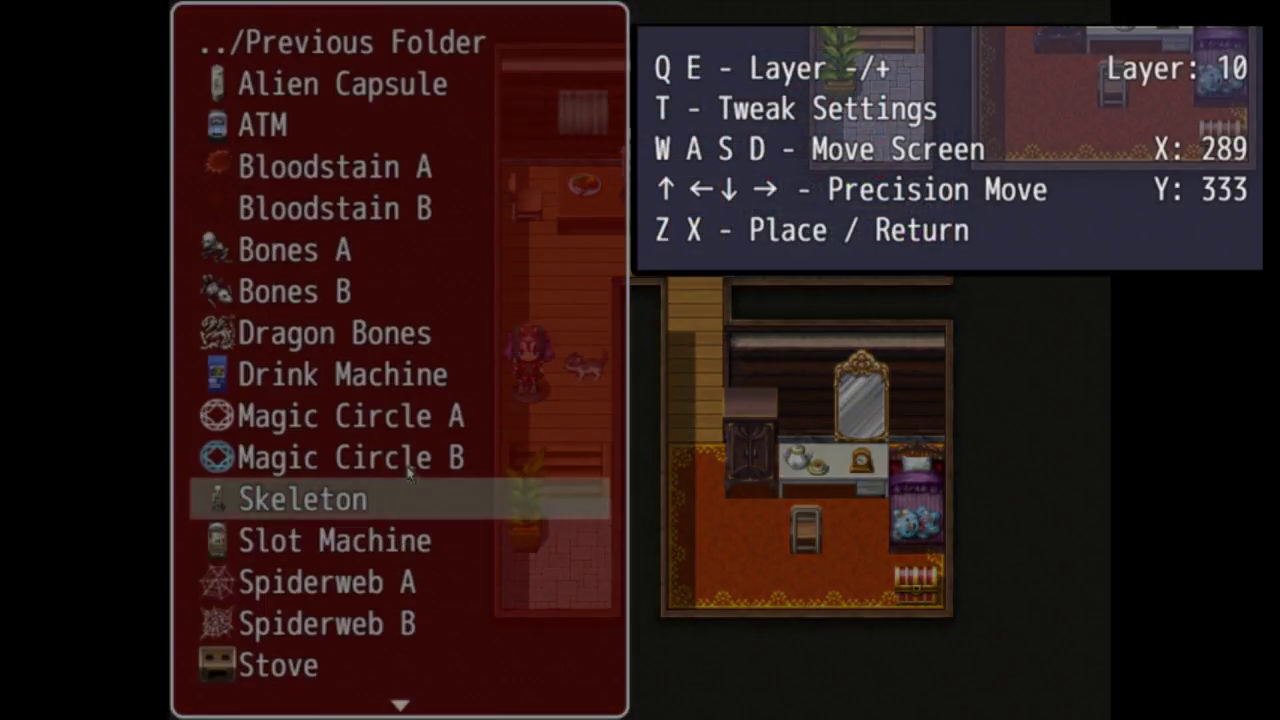
key("x")
scroll(382, 445, "down", 3)
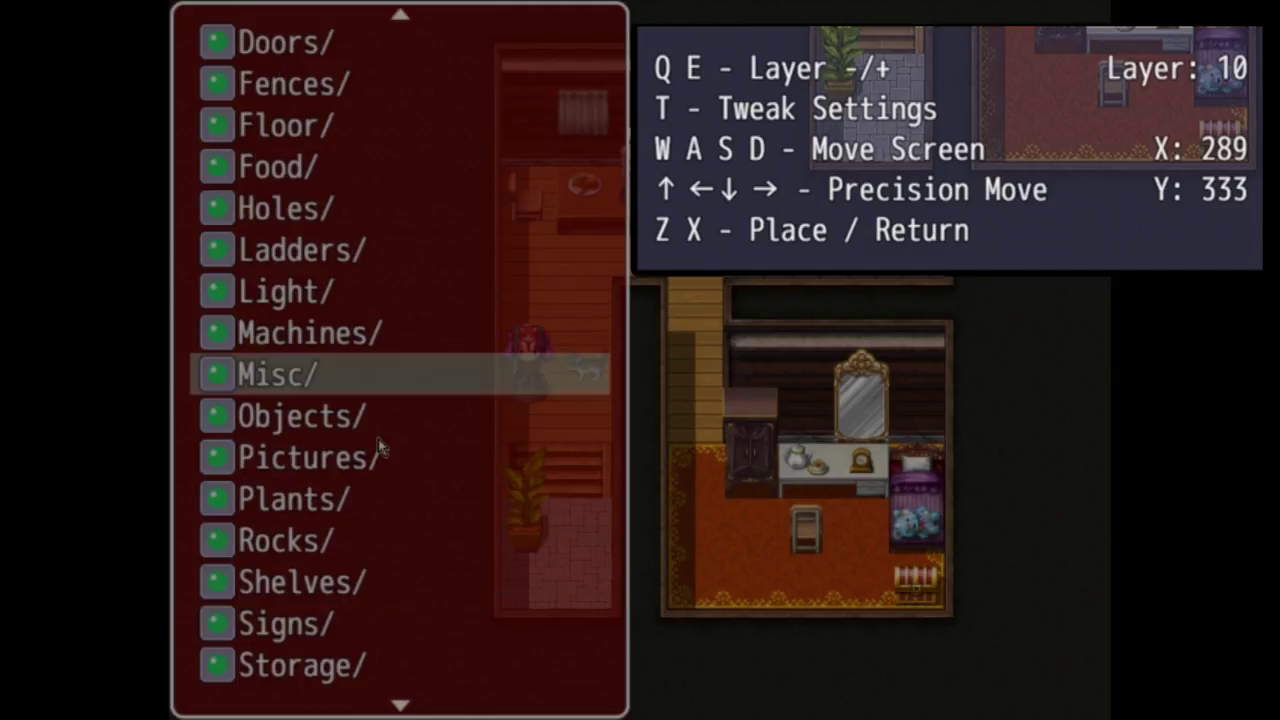
scroll(399, 379, "down", 2)
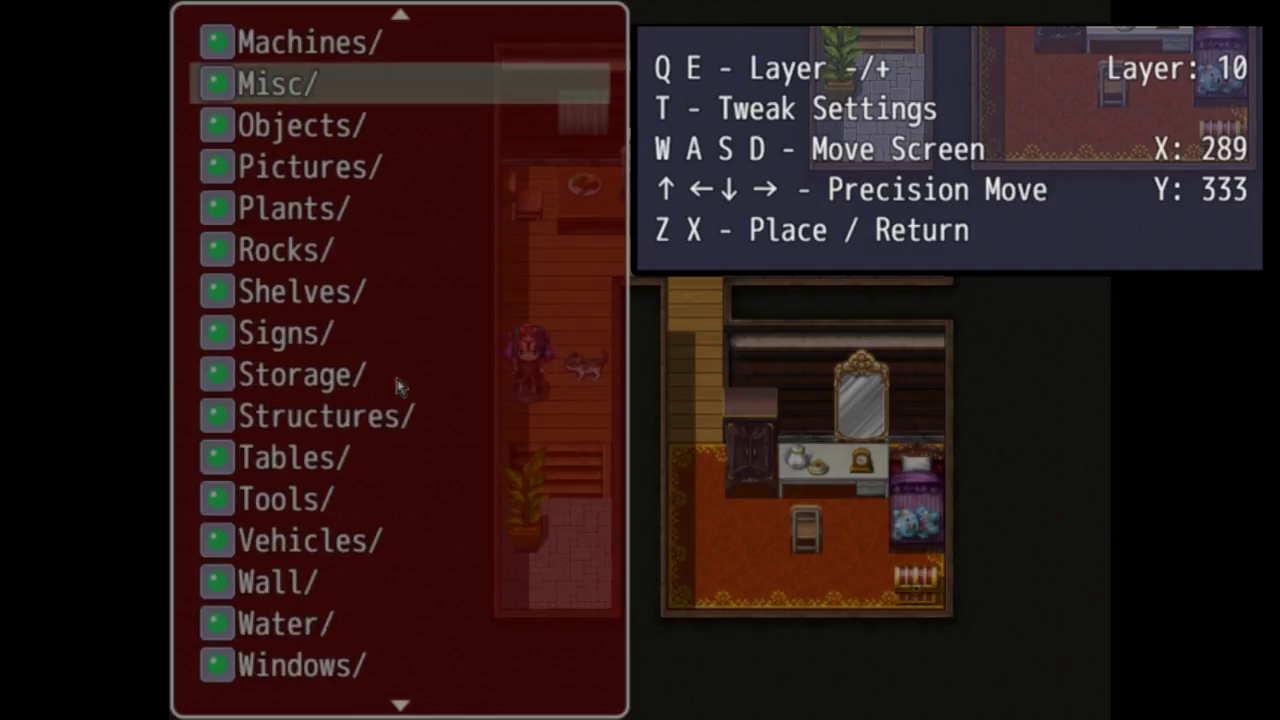
scroll(399, 390, "down", 1)
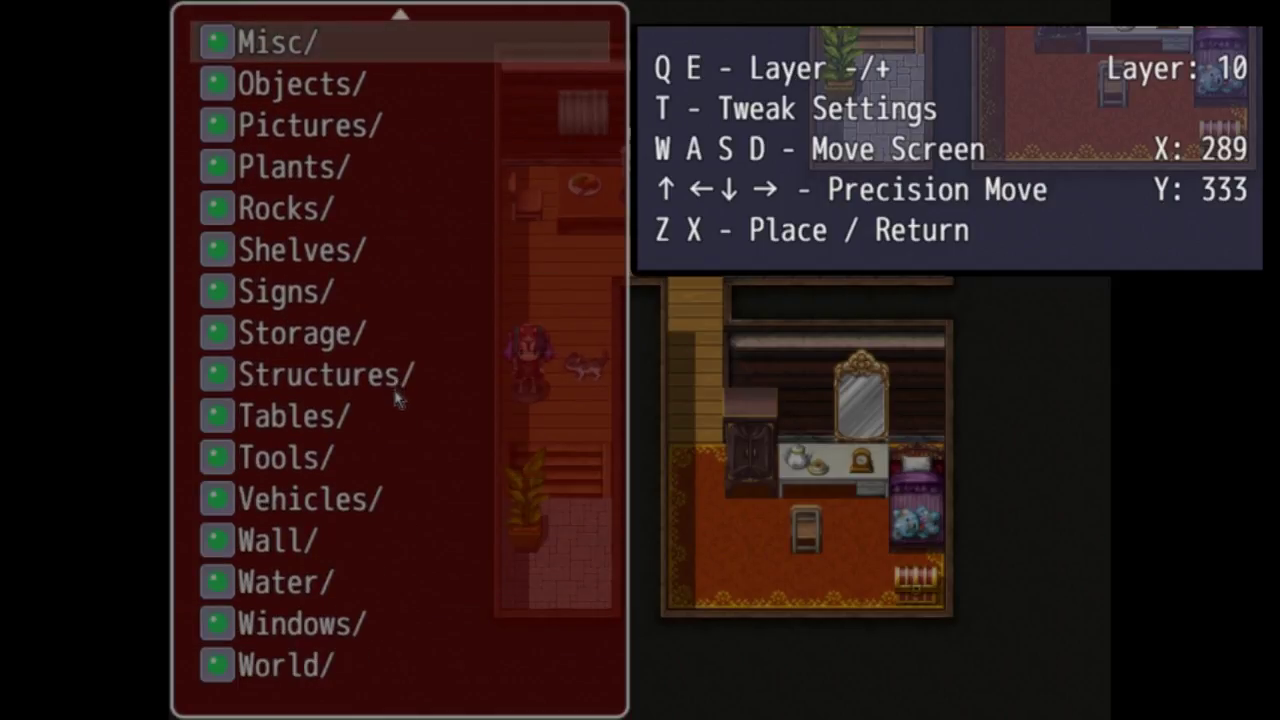
left_click(338, 625)
scroll(340, 615, "down", 3)
scroll(355, 596, "down", 5)
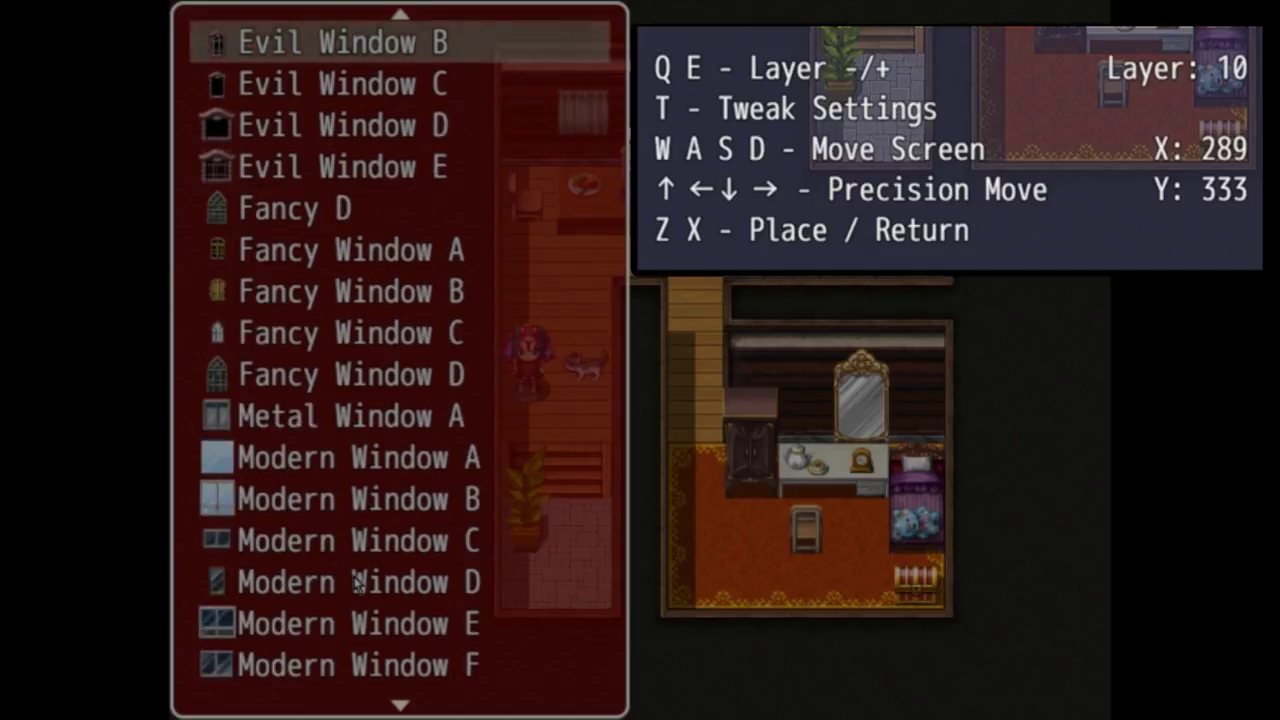
right_click(366, 371)
scroll(370, 250, "up", 3)
scroll(370, 150, "up", 3)
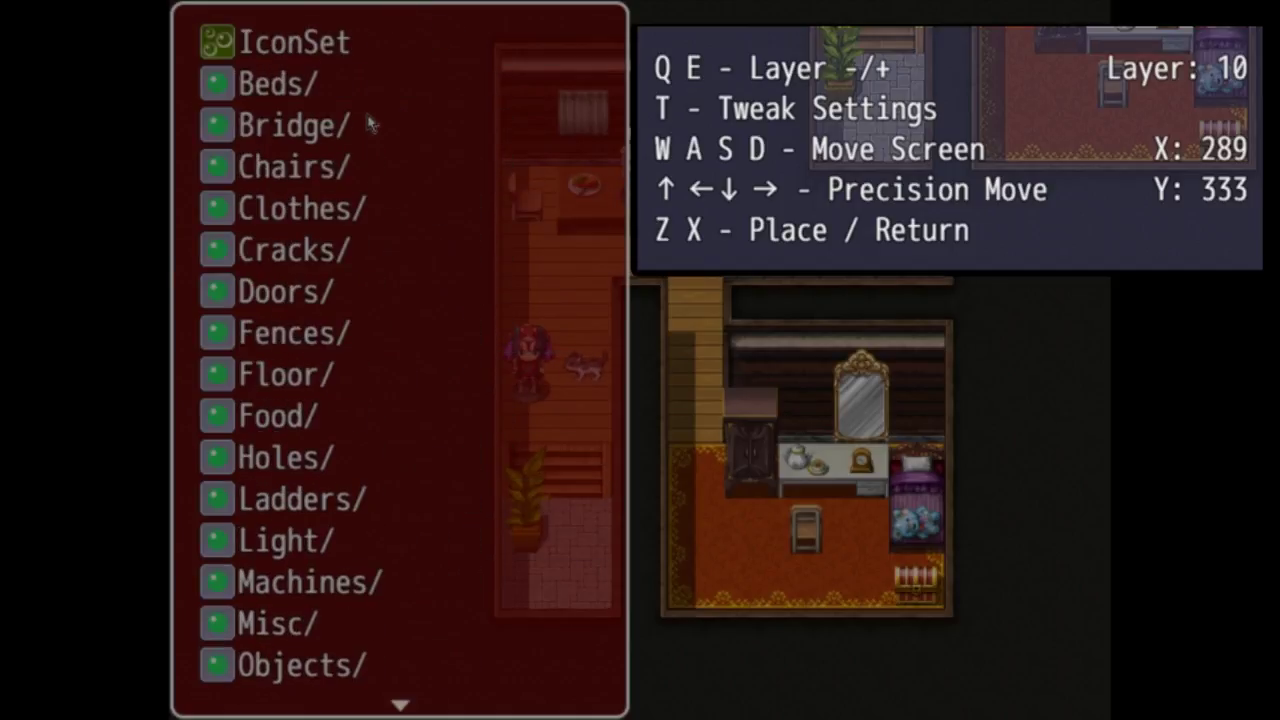
left_click(366, 88)
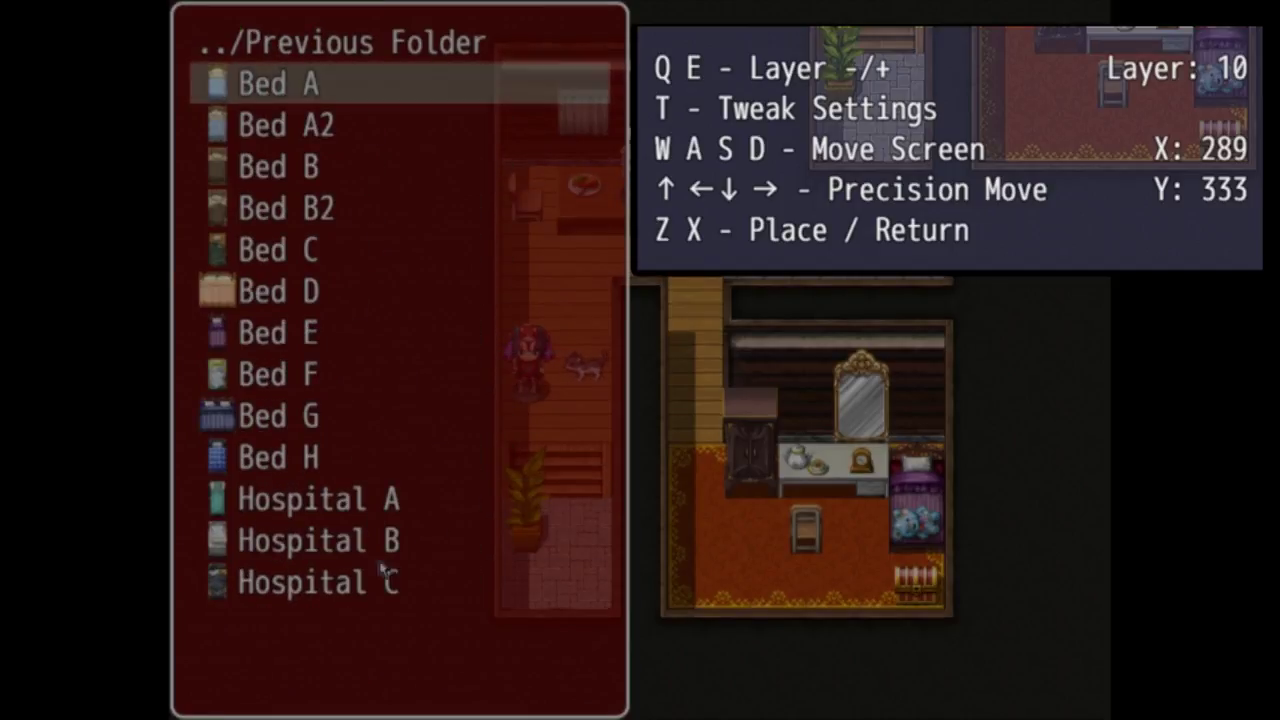
right_click(374, 234)
left_click(374, 126)
right_click(370, 150)
scroll(358, 172, "down", 2)
left_click(358, 172)
right_click(346, 190)
left_click(349, 206)
right_click(348, 235)
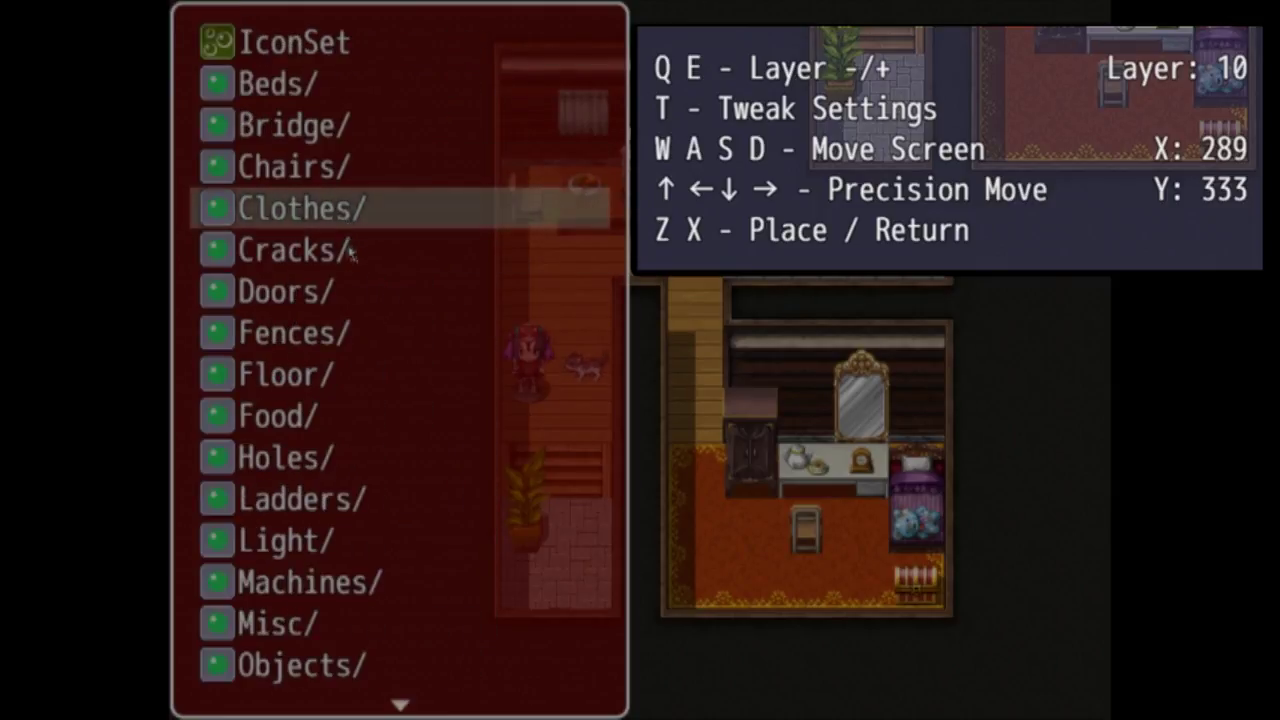
scroll(349, 262, "down", 5)
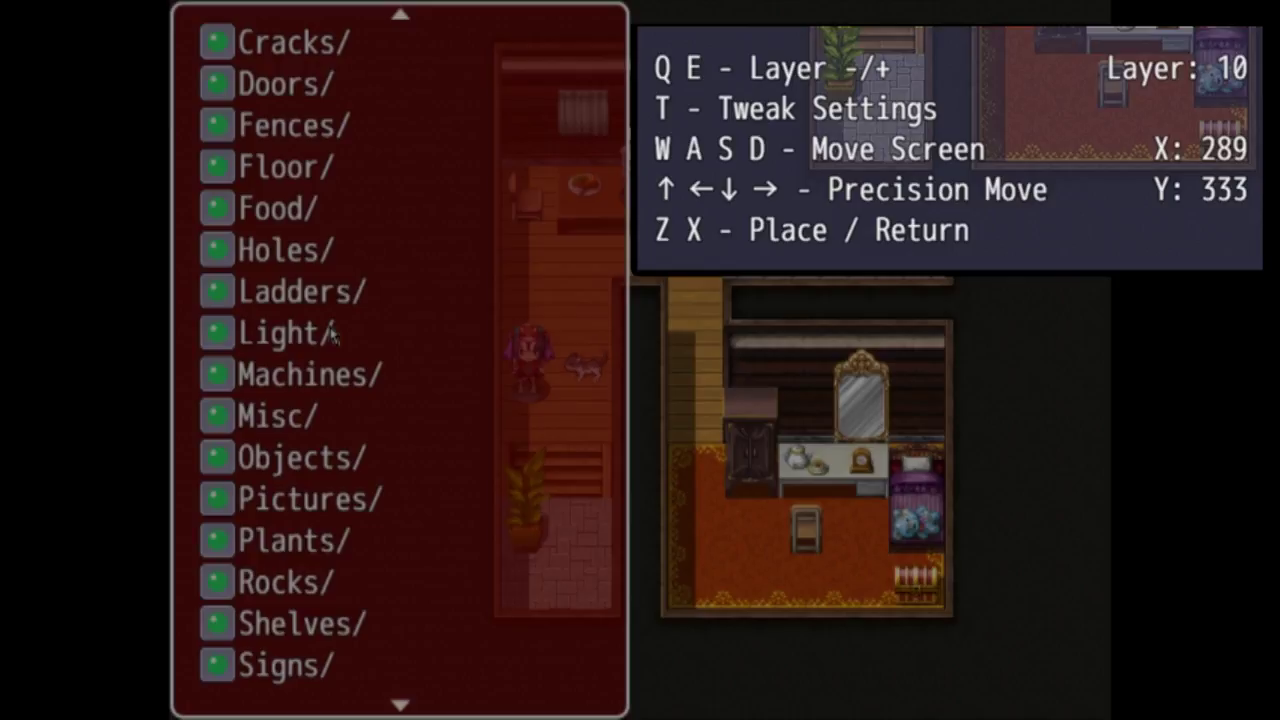
- Open Light/Animated/ and pick up the Fire A flame
left_click(333, 335)
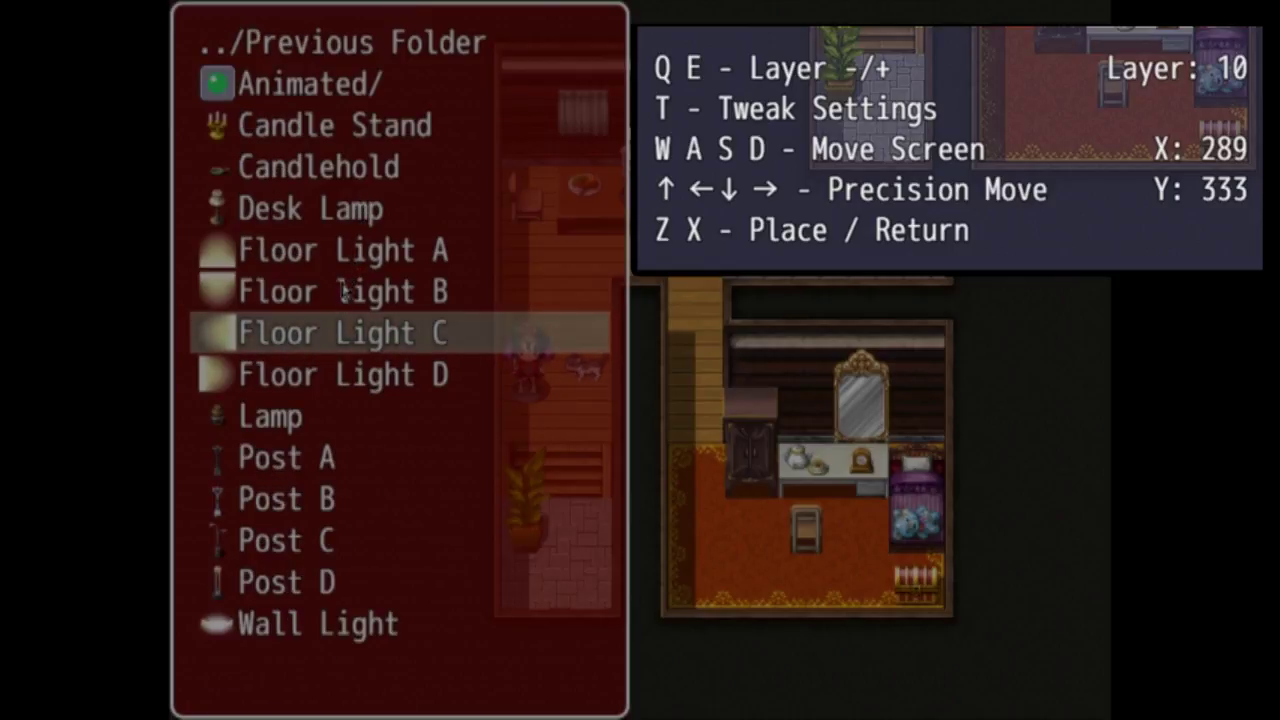
left_click(392, 98)
scroll(436, 218, "down", 1)
scroll(436, 218, "down", 4)
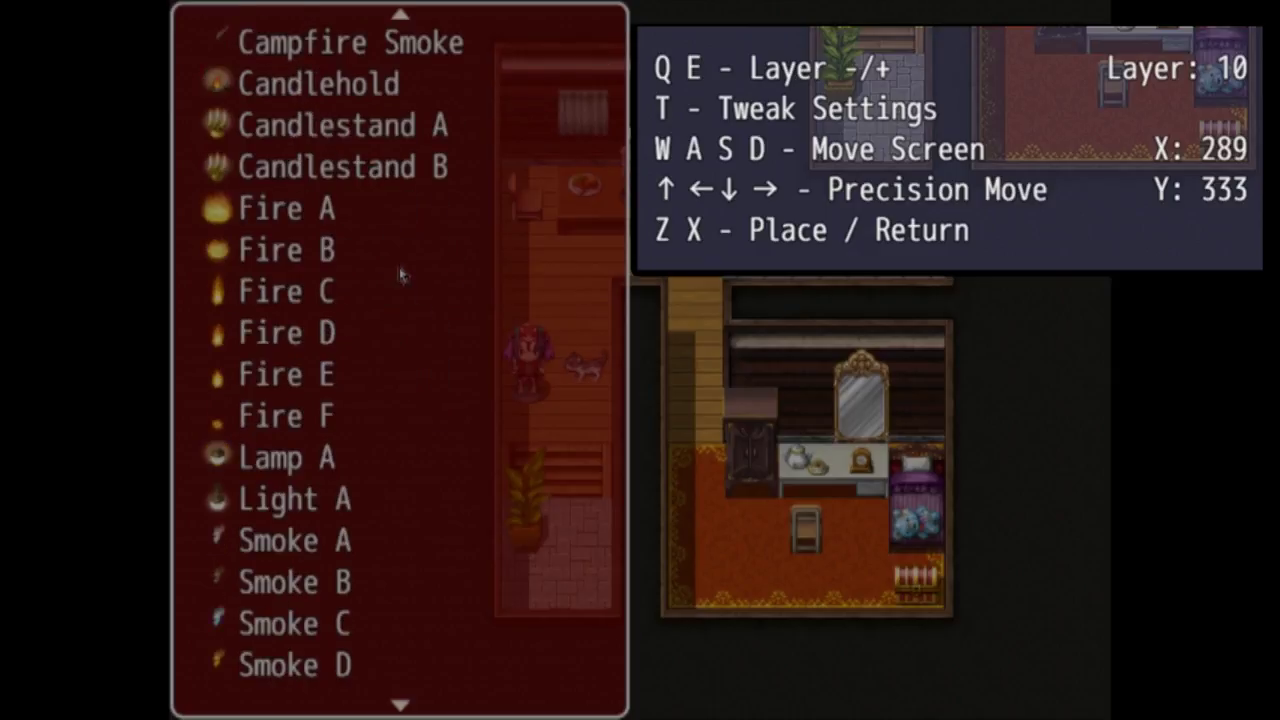
scroll(344, 210, "down", 5)
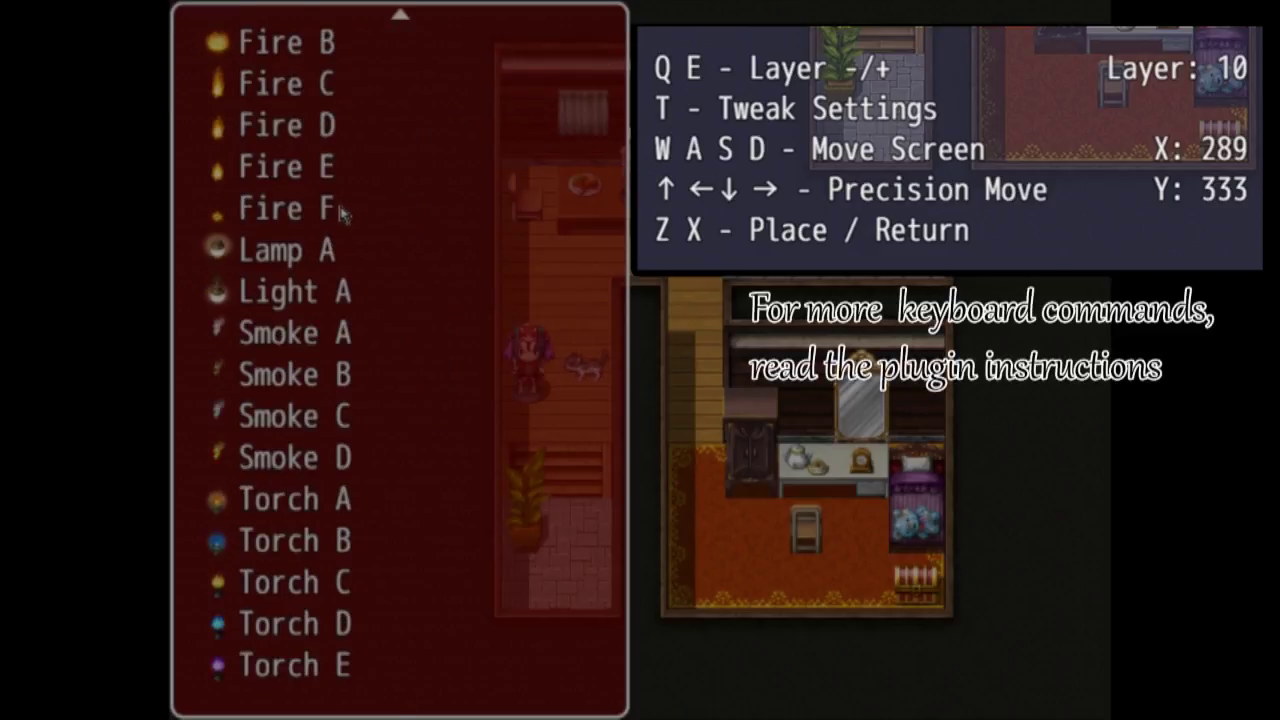
scroll(343, 208, "up", 8)
left_click(303, 330)
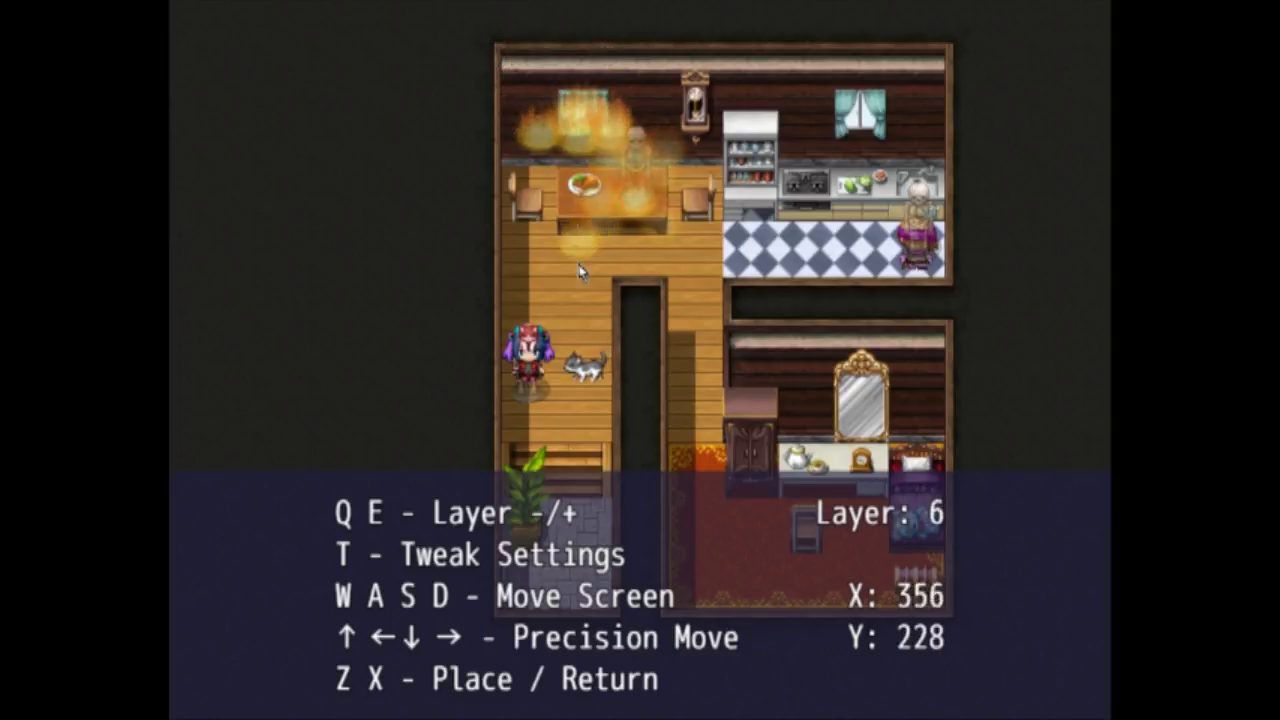
- Raise the fire doodad over the table to layer 10 and open its tweak settings
key("e")
key("e")
key("e")
key("e")
key("e")
key("e")
key("e")
key("e")
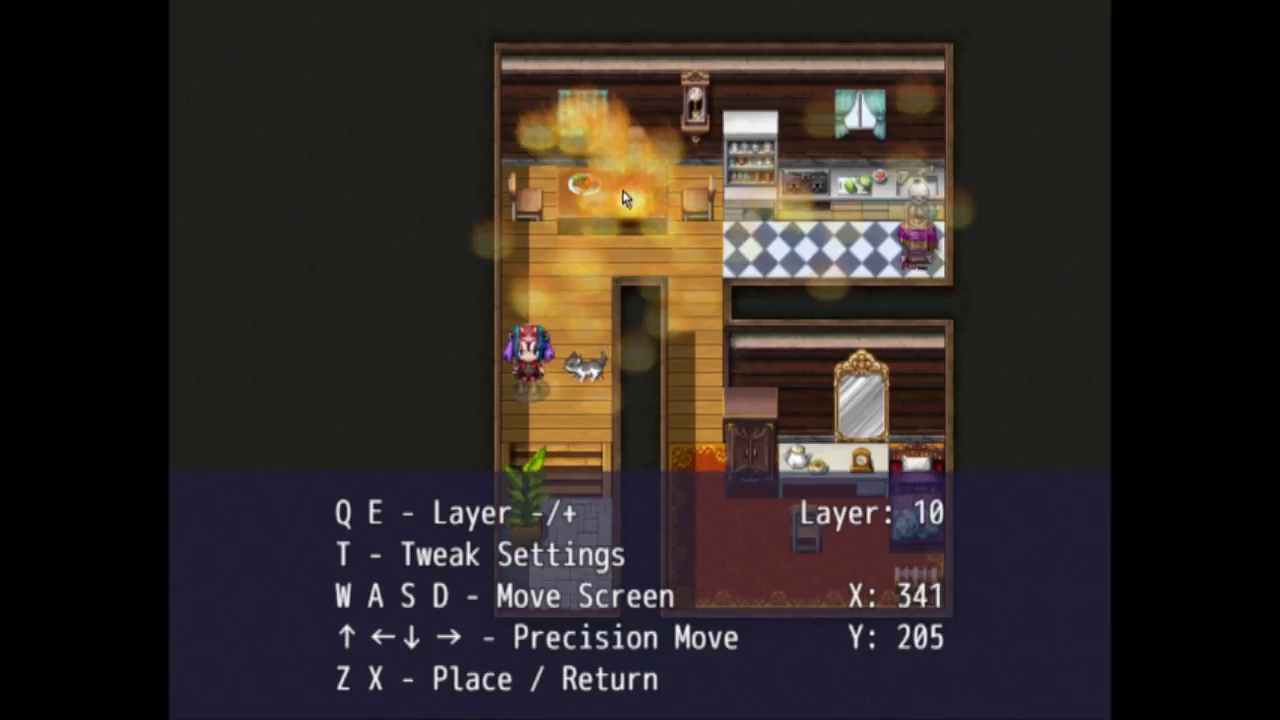
key("t")
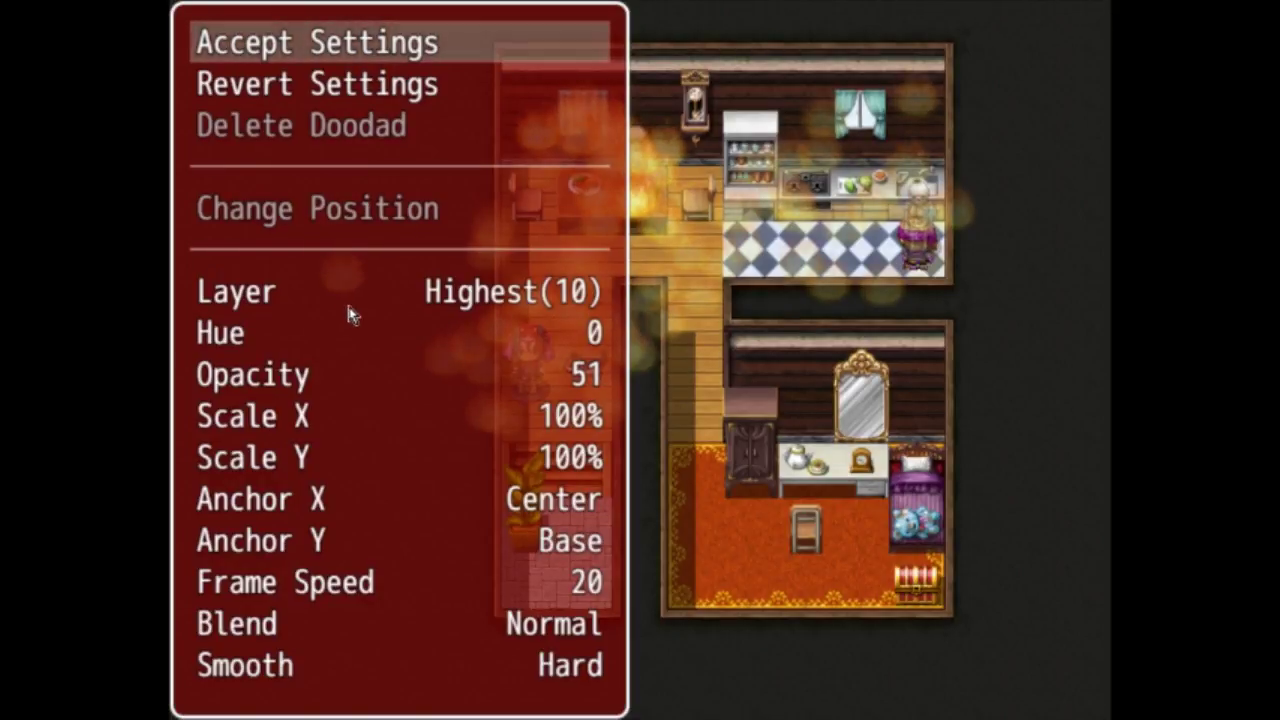
- Tint the fire blue by setting its Hue to 200
left_click(418, 302)
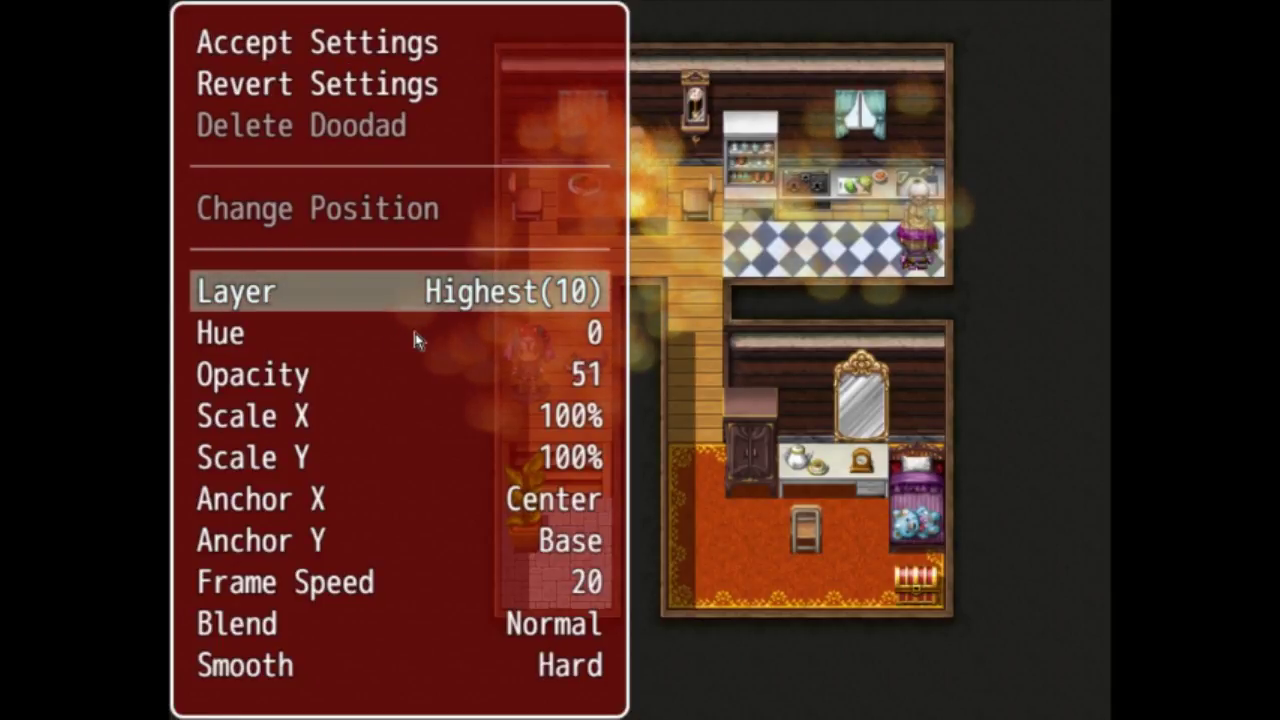
left_click(417, 336)
left_click(420, 334)
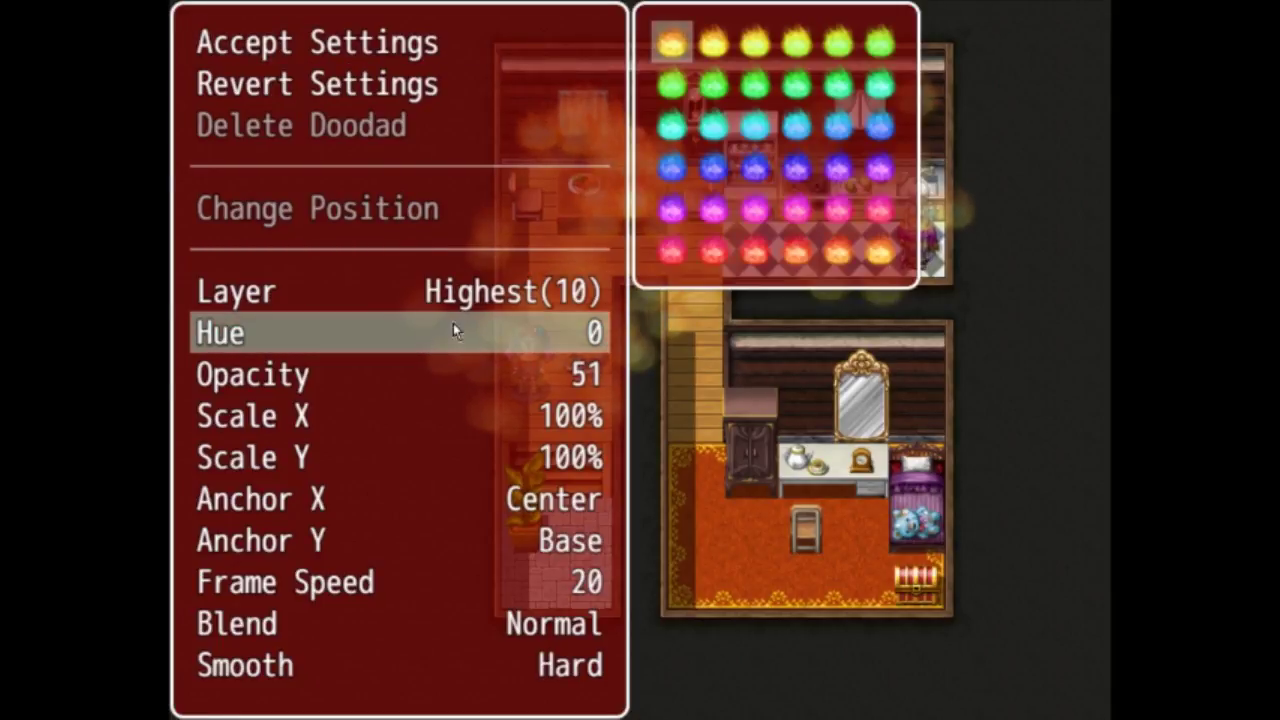
left_click(770, 185)
left_click(770, 185)
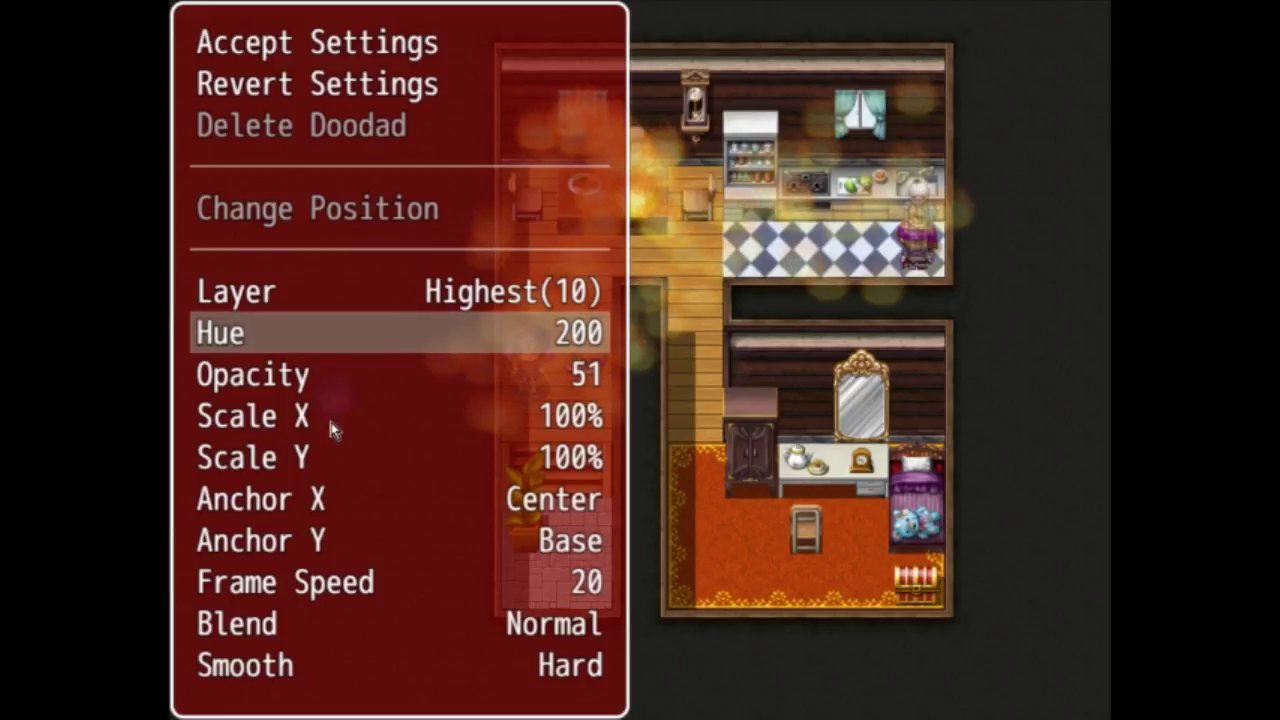
- Set the fire's opacity to 255 and its Scale X to 1000%
double_click(336, 378)
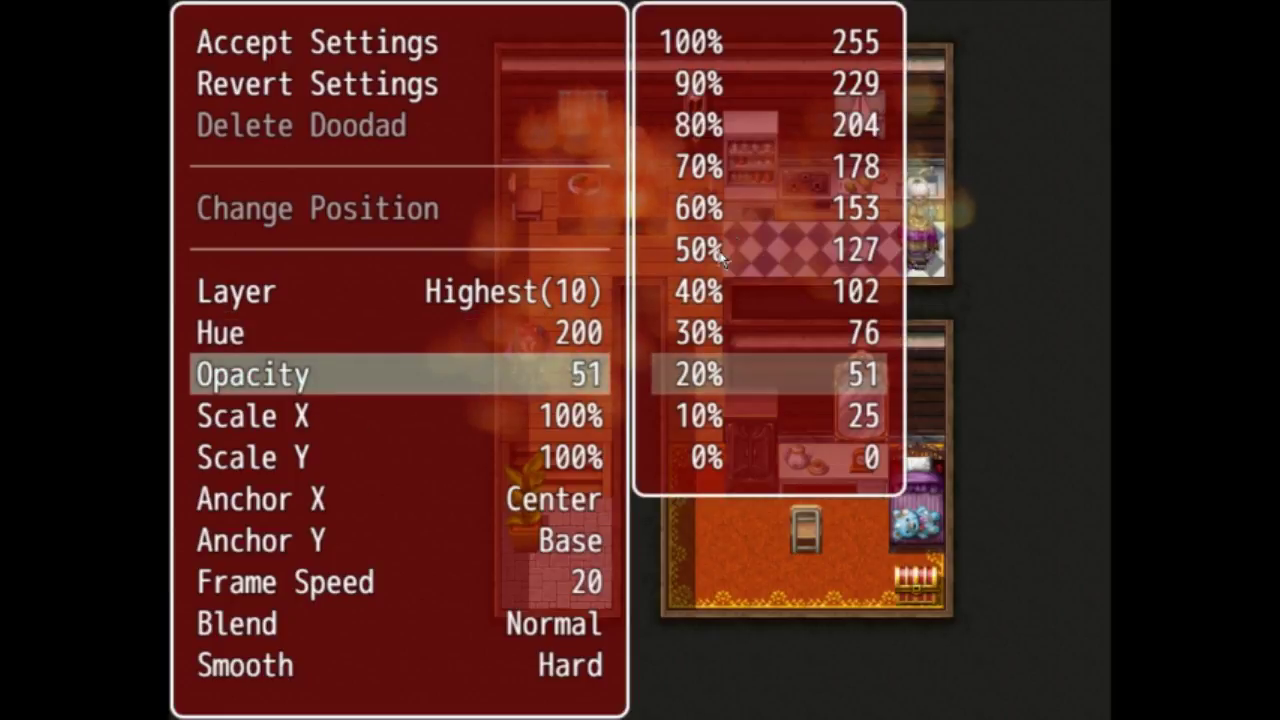
left_click(712, 47)
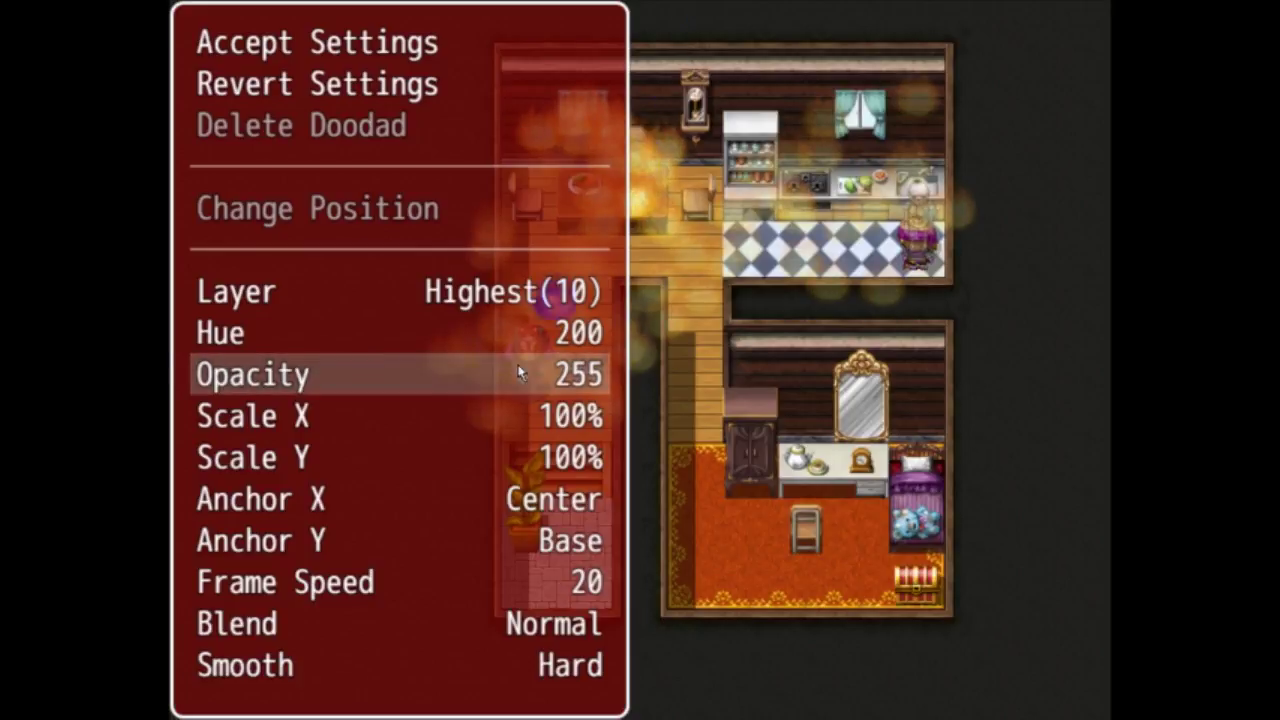
left_click(330, 416)
left_click(330, 416)
left_click(780, 42)
- Settle Scale X and Scale Y at 400% and lower opacity to 127
left_click(466, 457)
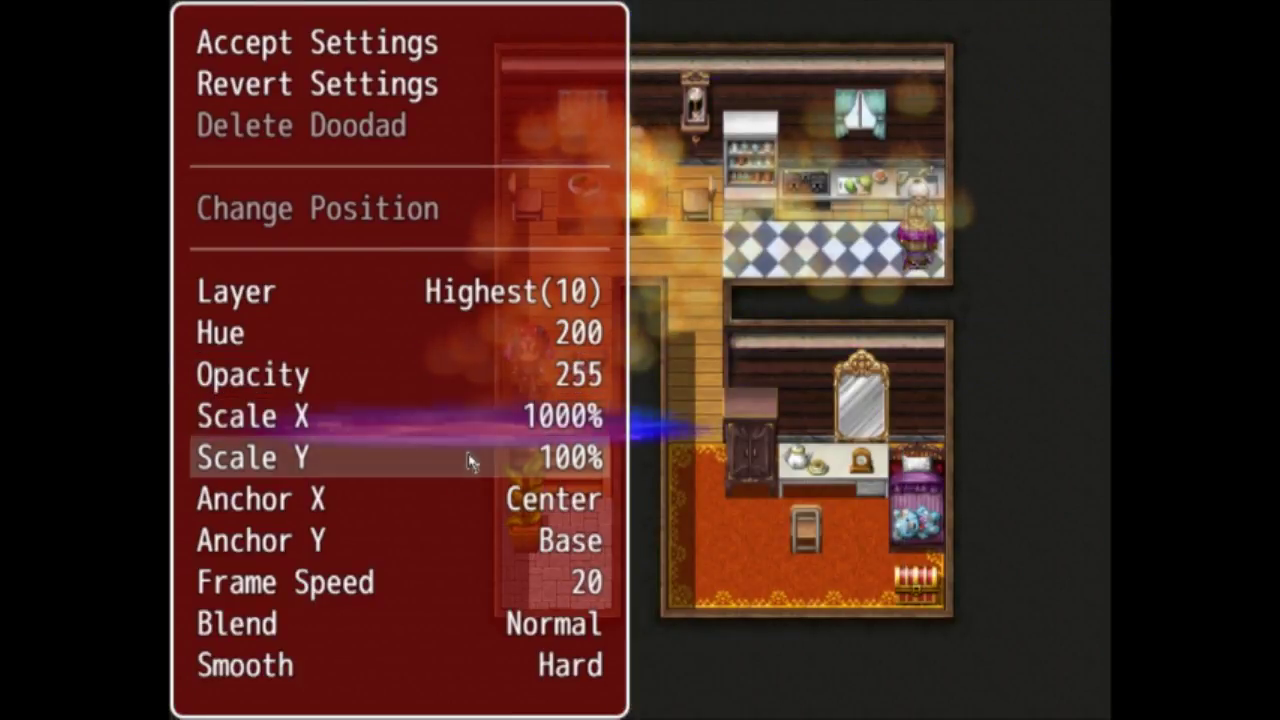
left_click(466, 457)
key("Return")
key("Return")
key("Down")
key("Down")
key("Down")
key("Return")
key("Up")
key("Return")
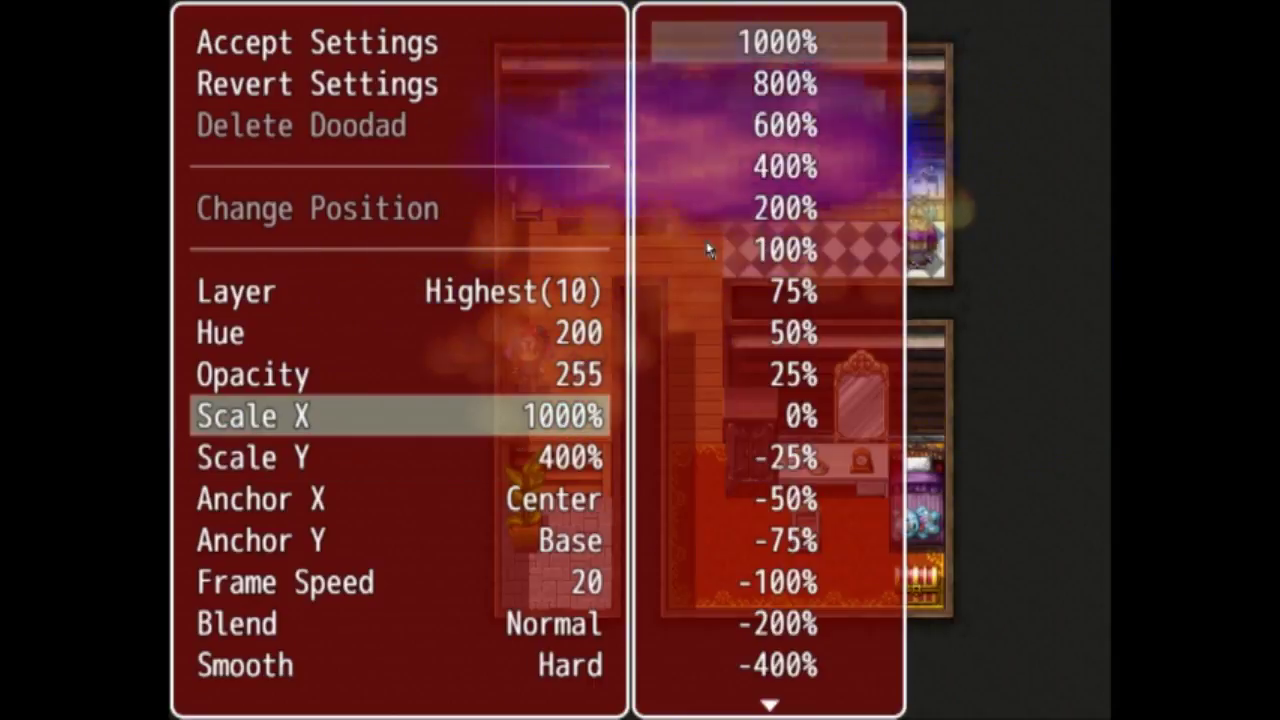
key("Down")
key("Down")
key("Down")
key("Return")
key("Return")
key("Escape")
key("Up")
key("Return")
key("Down")
key("Down")
key("Return")
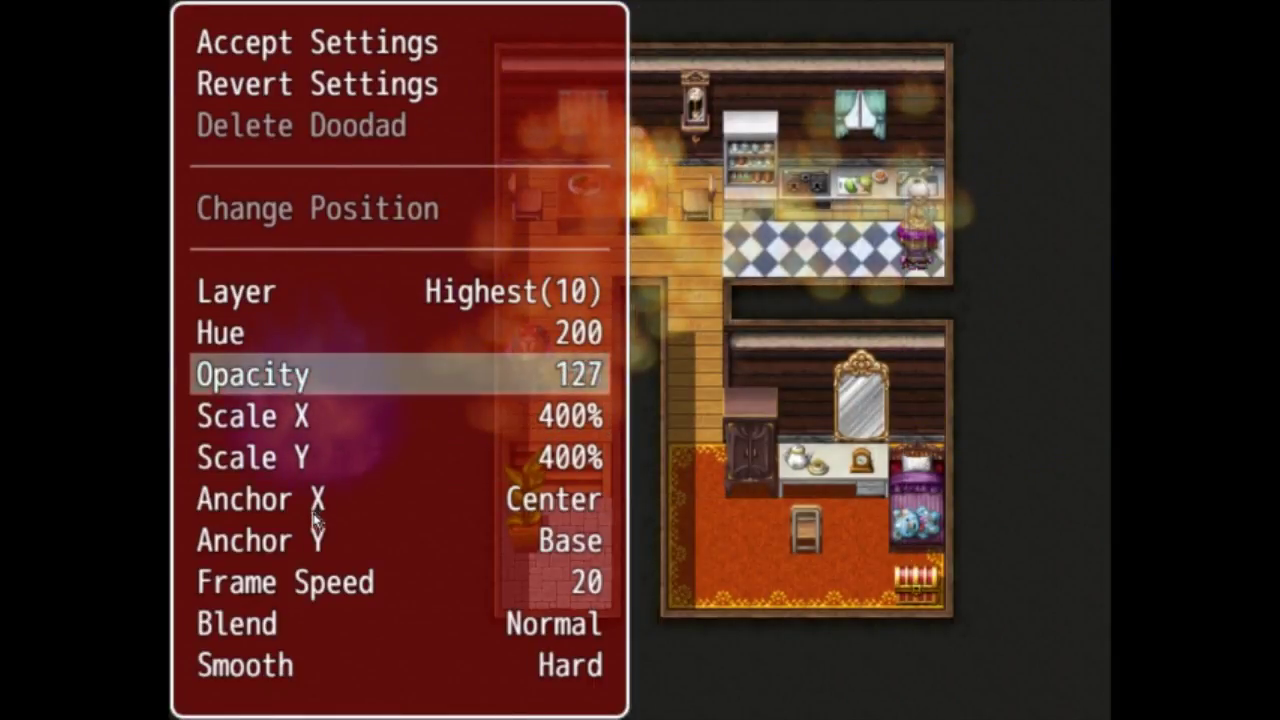
- Set the fire's Anchor X to Right, then reopen the horizontal anchor list
left_click(318, 498)
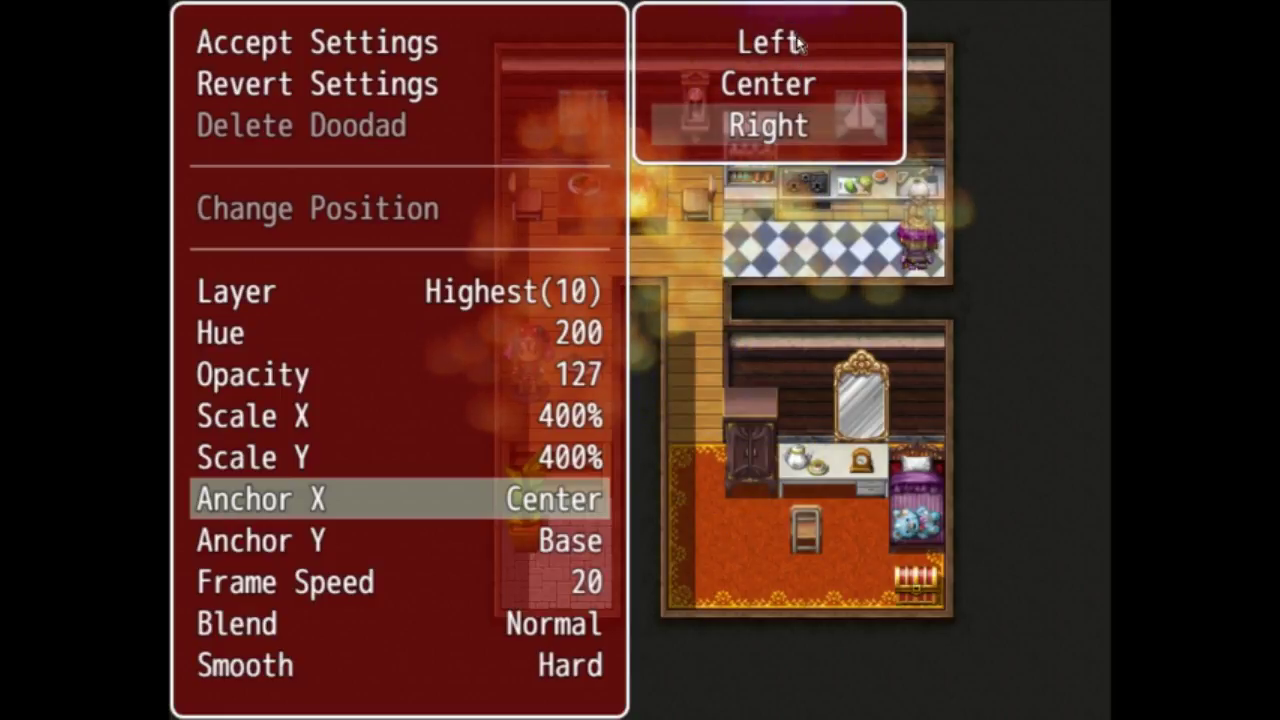
left_click(785, 128)
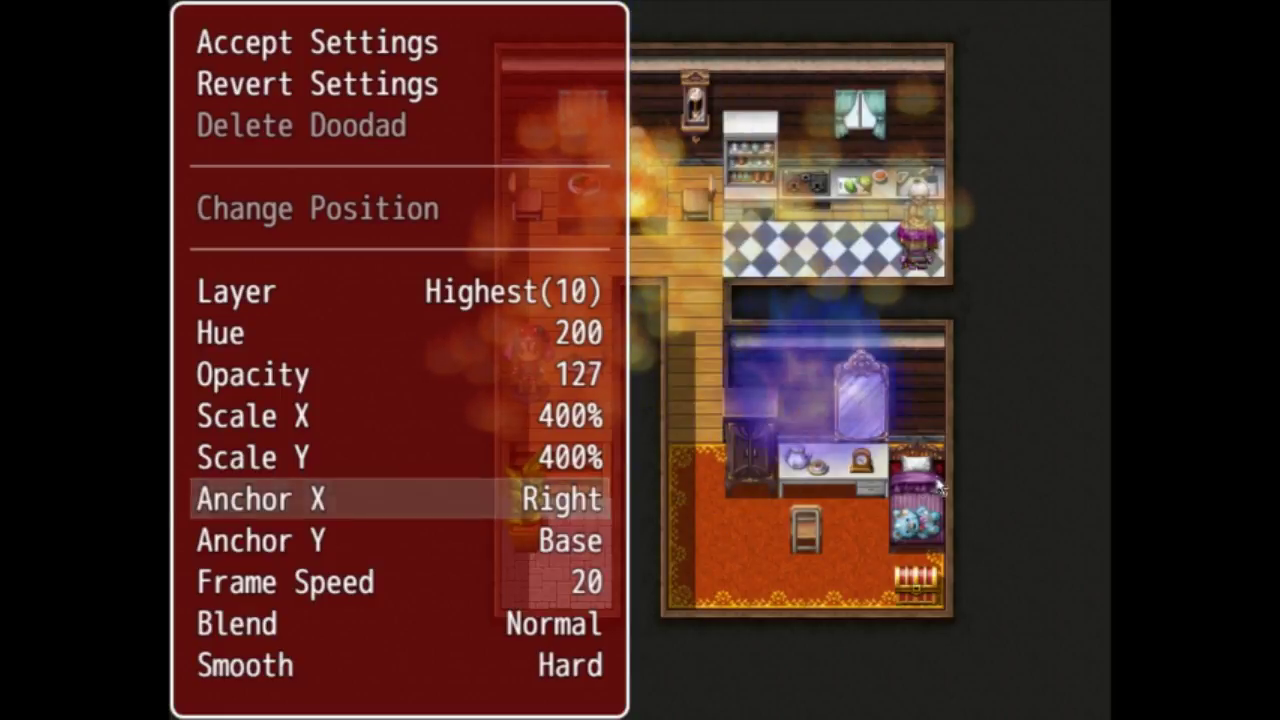
left_click(374, 499)
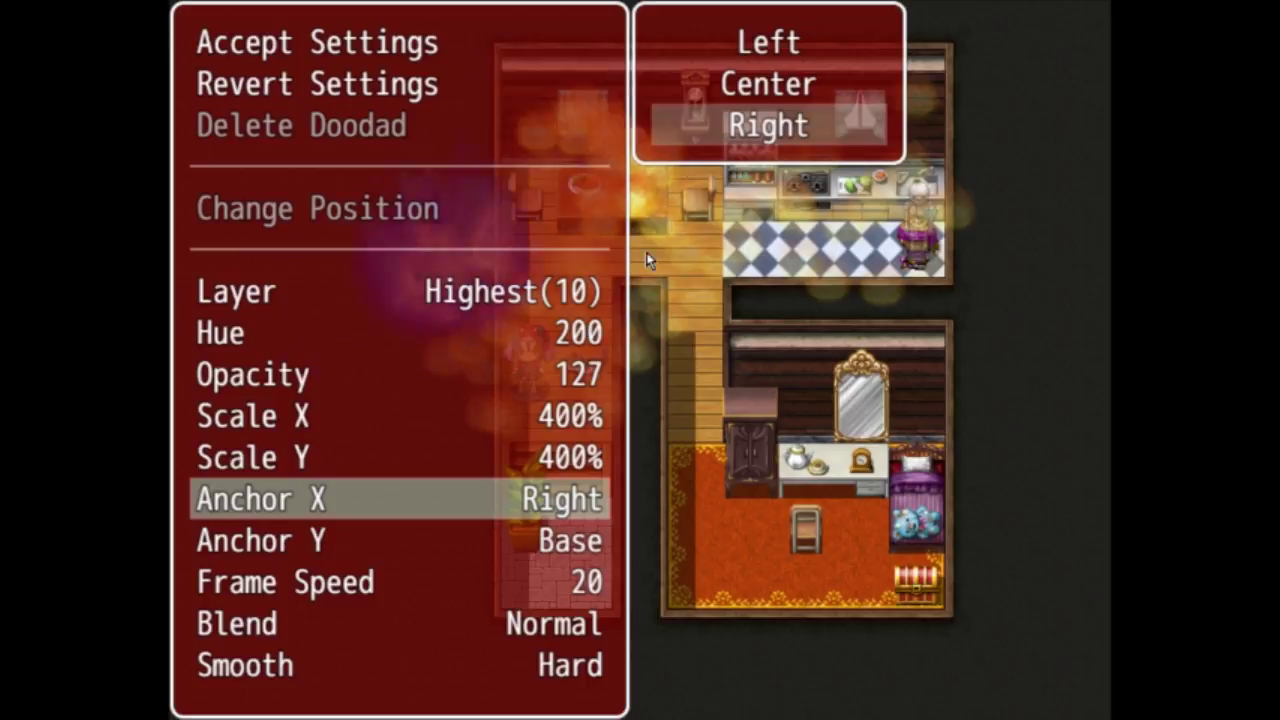
- Set the fire's Anchor X to Left, Frame Speed to 10, Blend to Additive and Smooth to Smooth
key("Up")
key("Return")
key("Down")
key("Down")
key("Return")
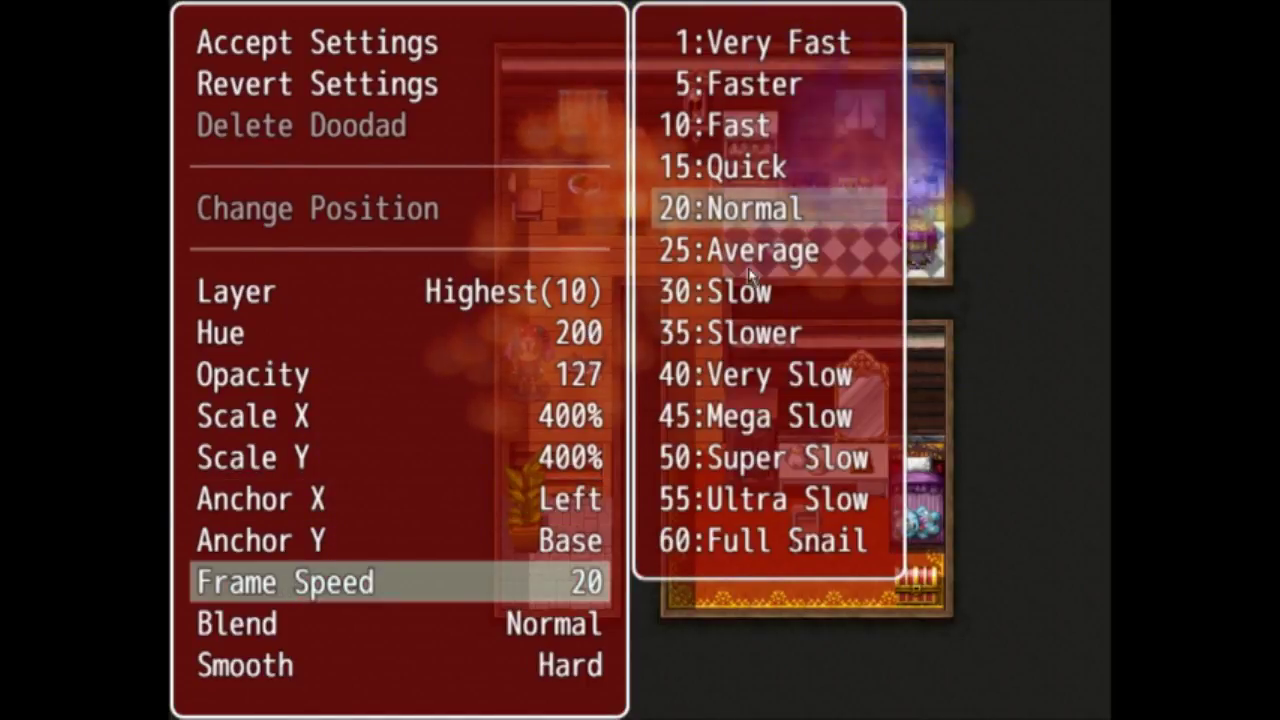
key("Up")
key("Up")
key("Up")
key("Up")
key("Return")
key("Return")
key("Down")
key("Down")
key("Down")
key("Return")
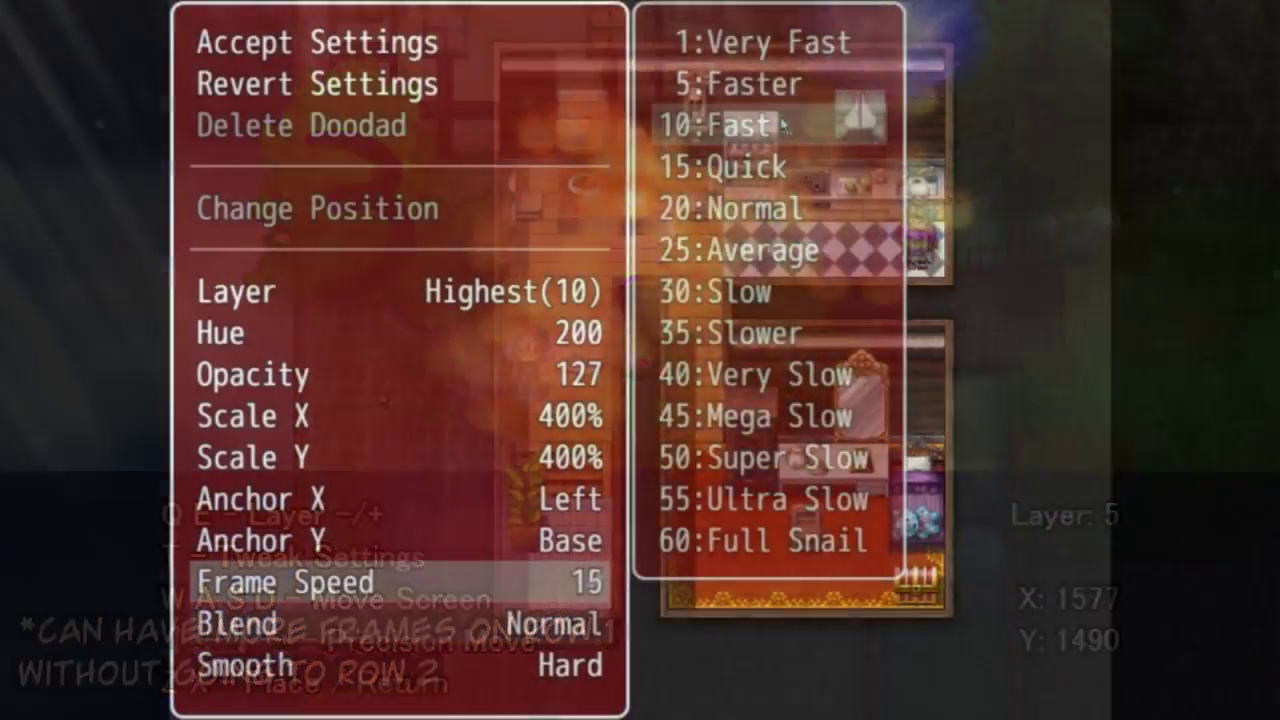
key("Return")
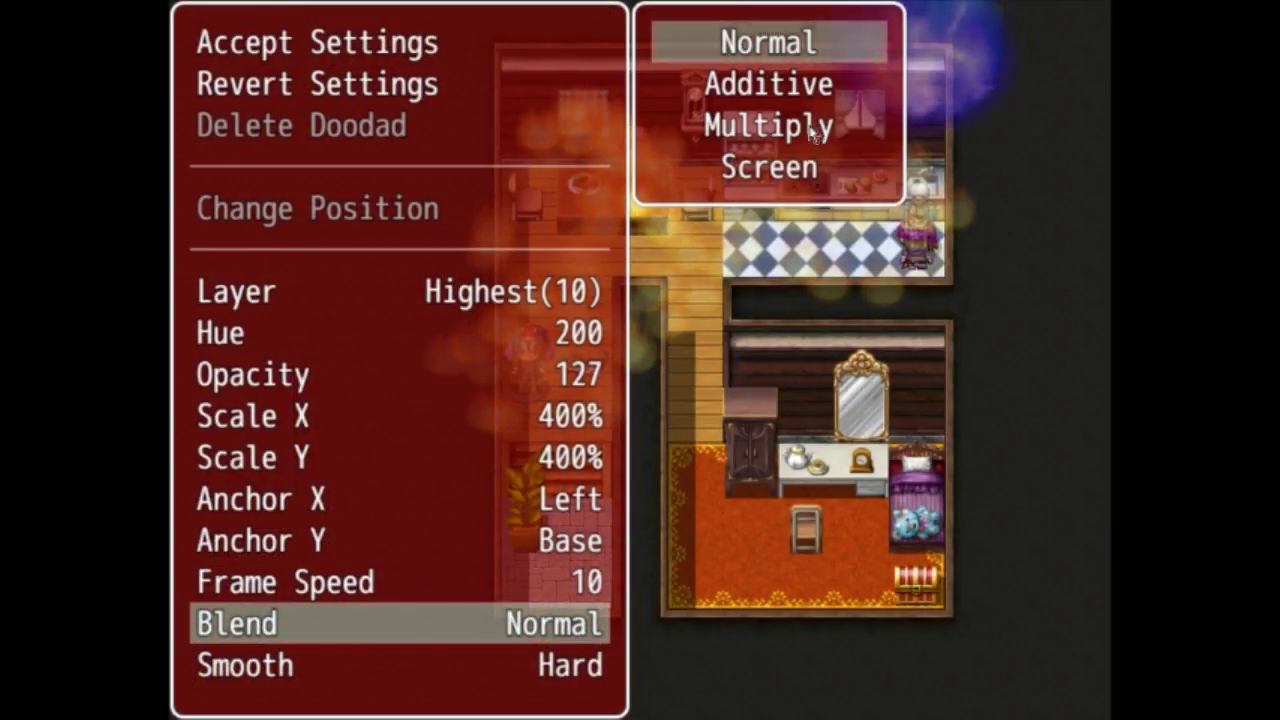
left_click(815, 88)
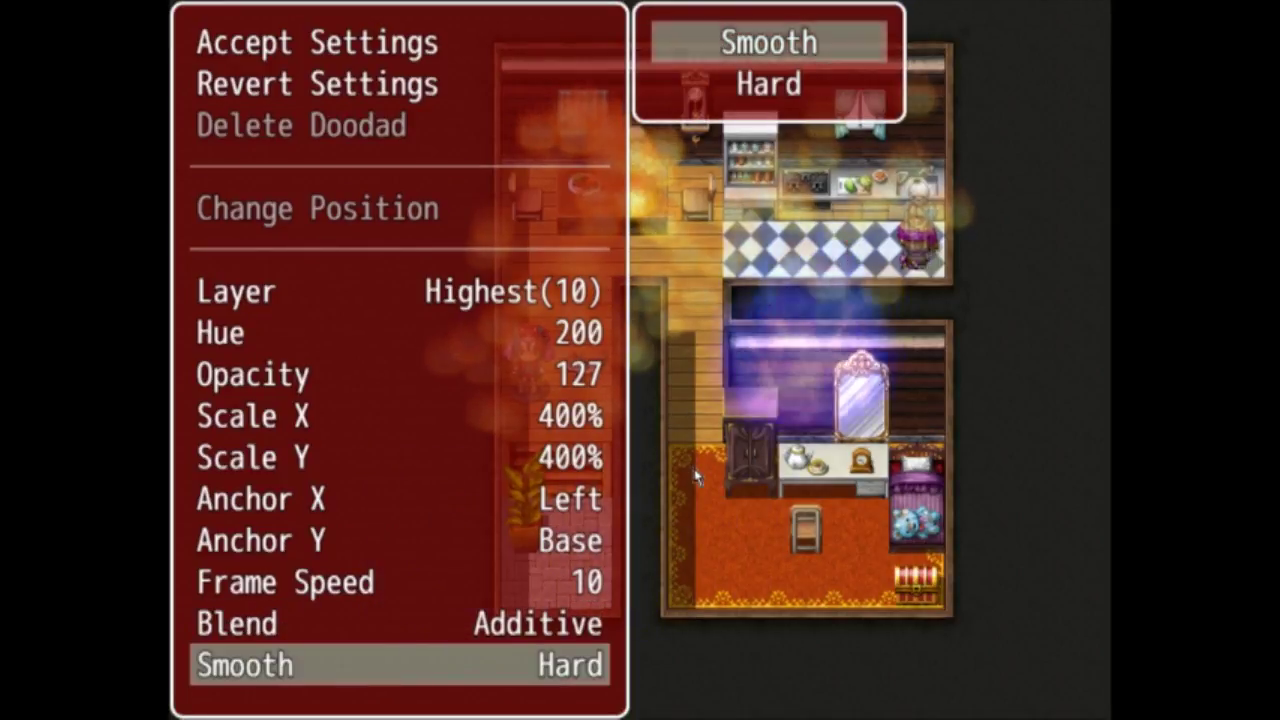
left_click(790, 45)
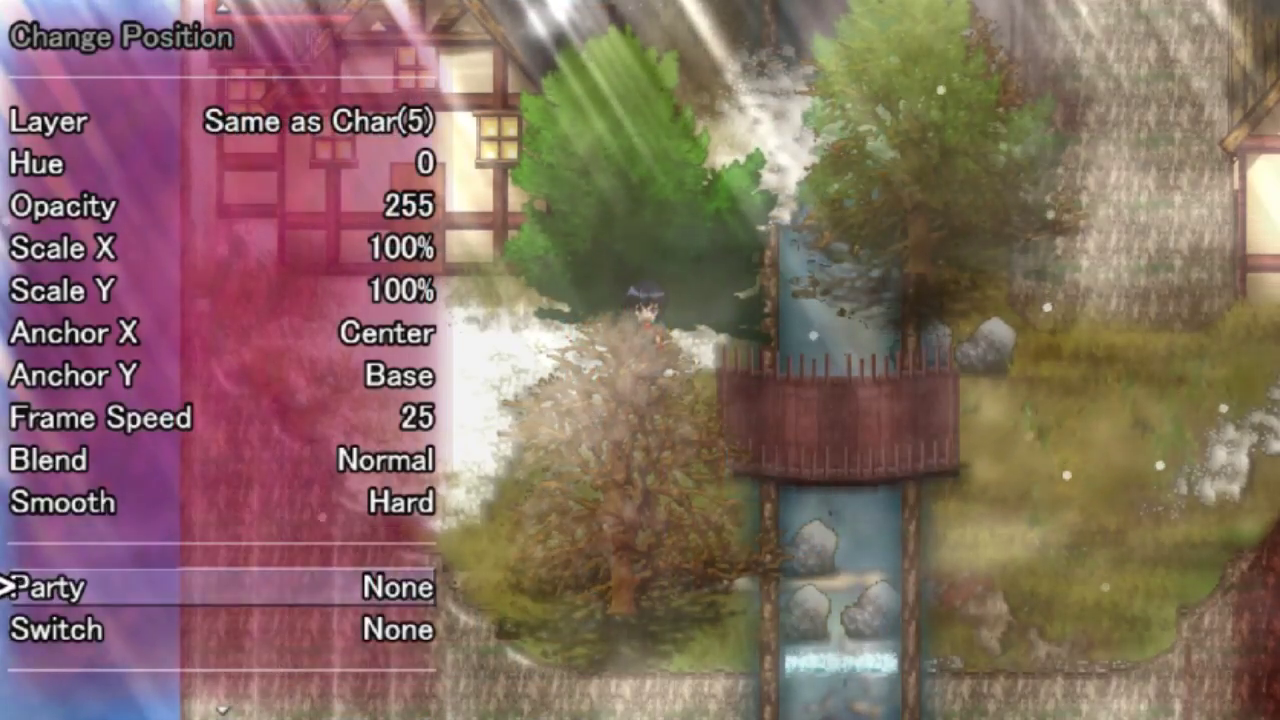
scroll(5, 630, "down", 3)
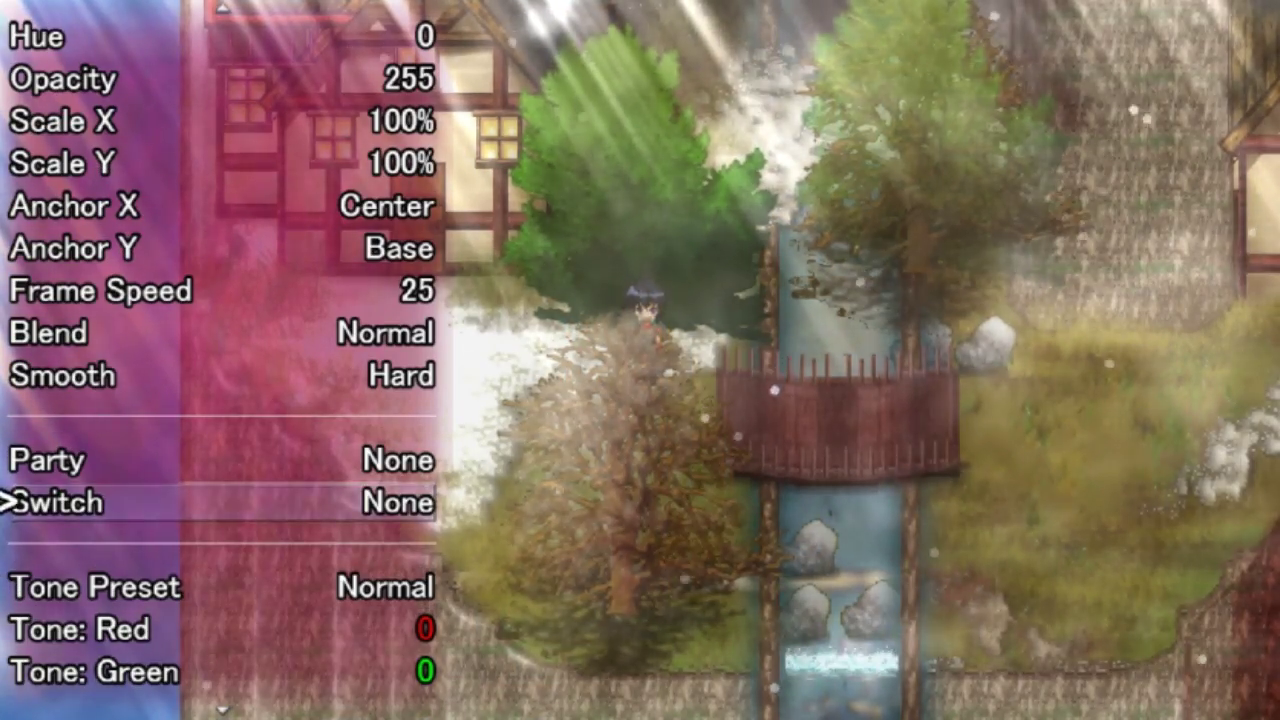
left_click(5, 476)
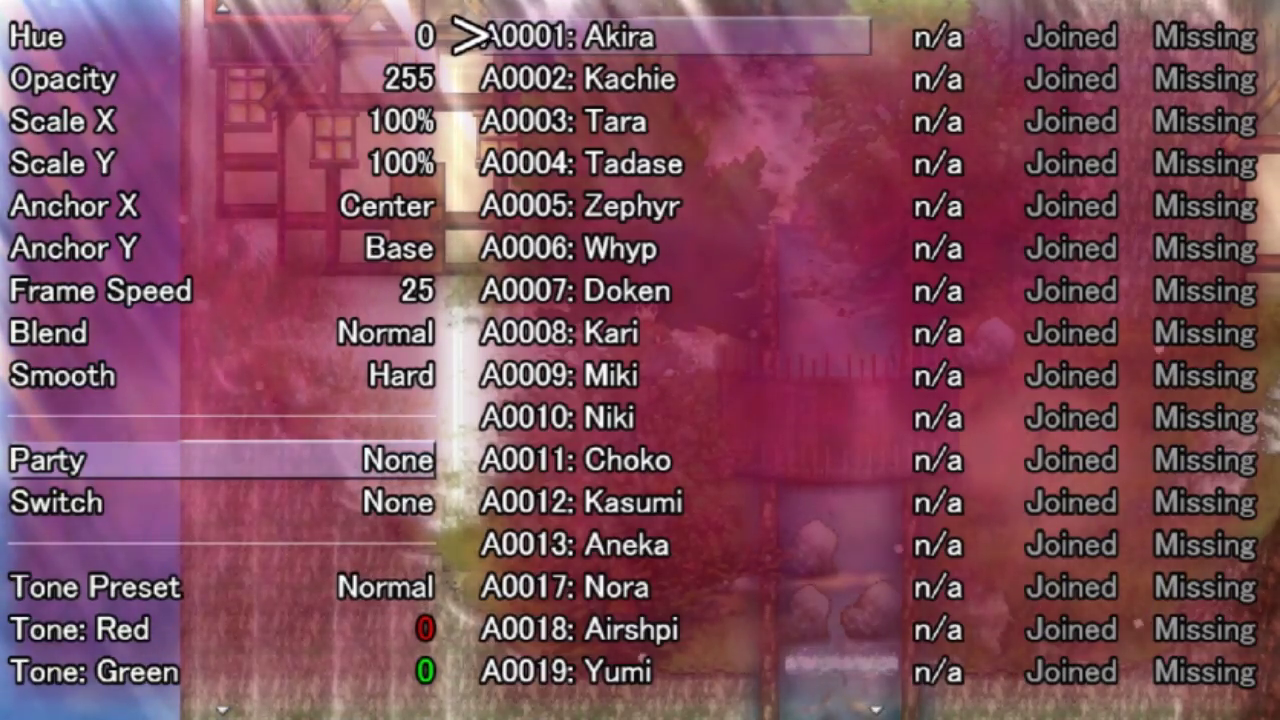
key("Down")
key("Down")
key("Down")
key("Down")
key("Down")
key("Down")
key("Down")
key("Down")
key("Down")
key("Down")
key("Down")
key("Down")
key("Down")
key("Down")
key("Down")
key("Down")
key("Down")
key("Down")
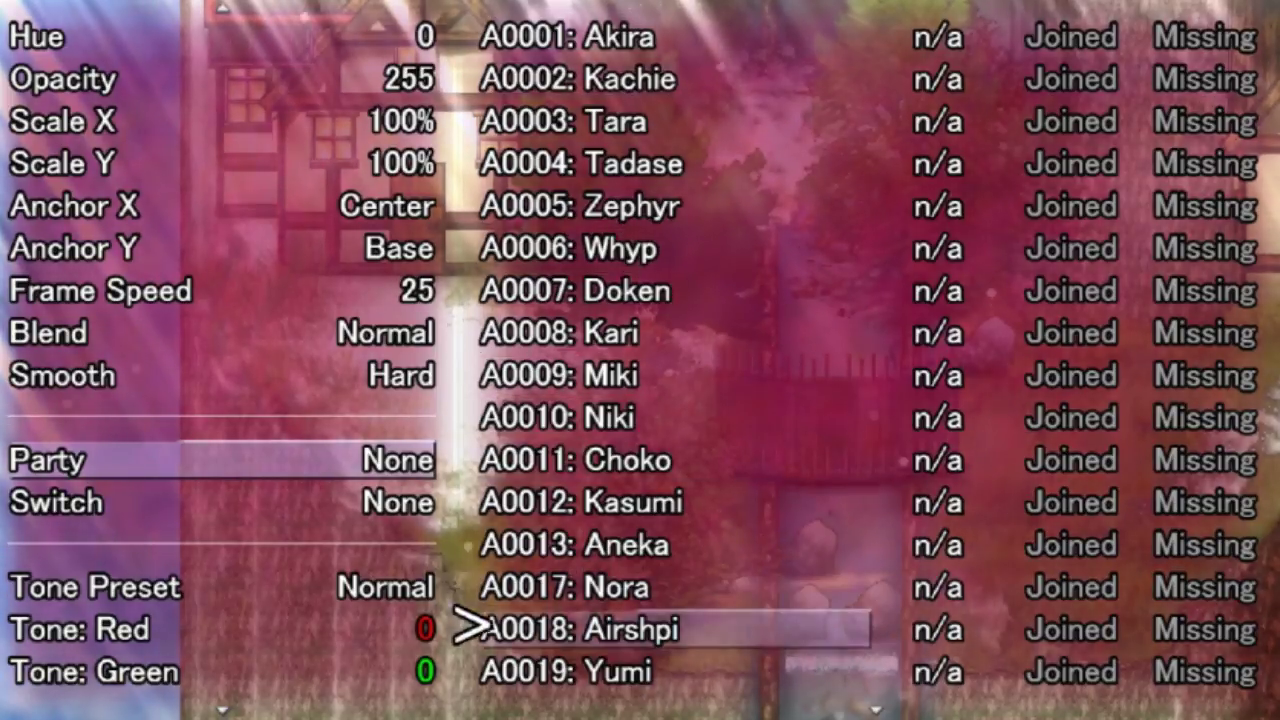
scroll(971, 671, "down", 2)
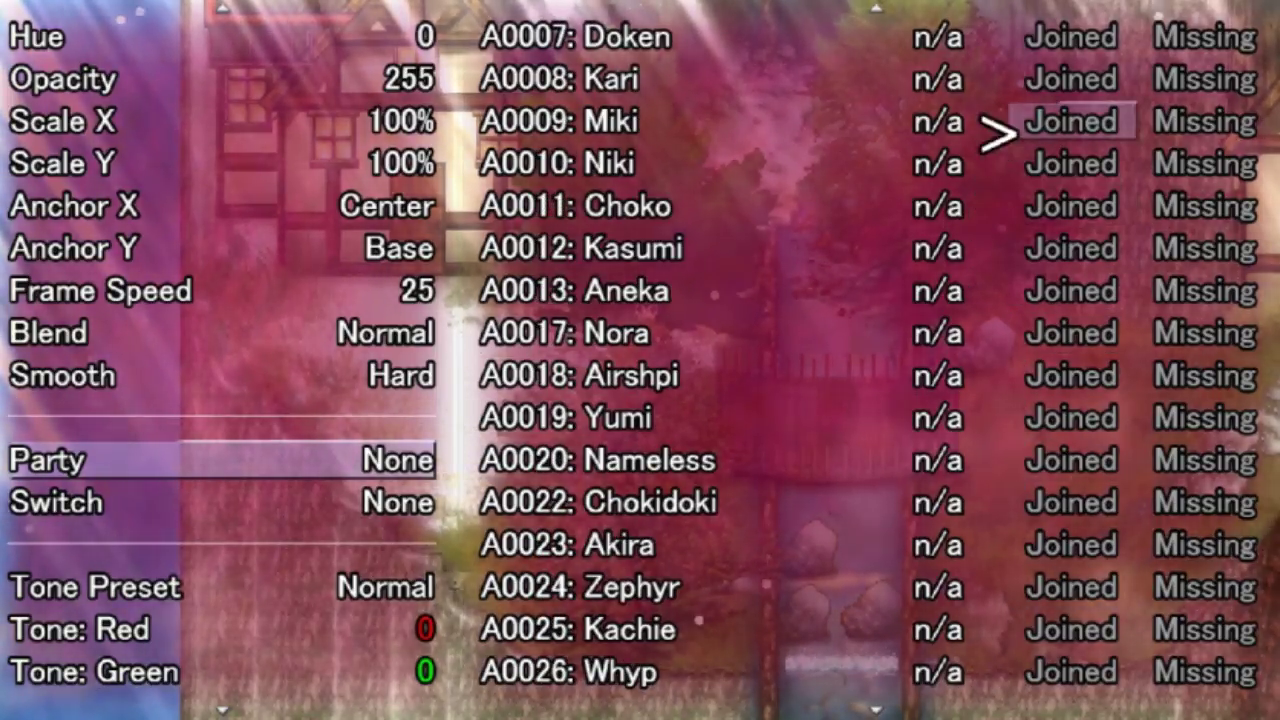
scroll(995, 37, "up", 3)
scroll(995, 37, "up", 3)
key("Escape")
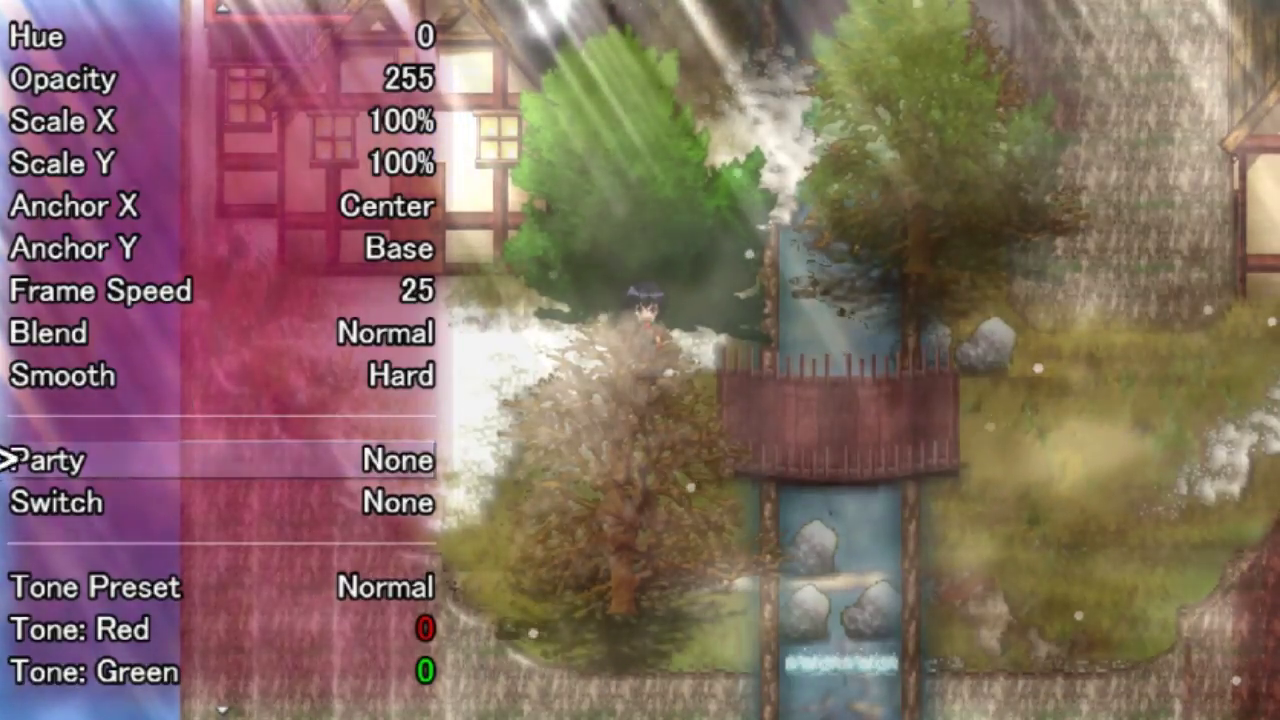
key("Down")
key("Return")
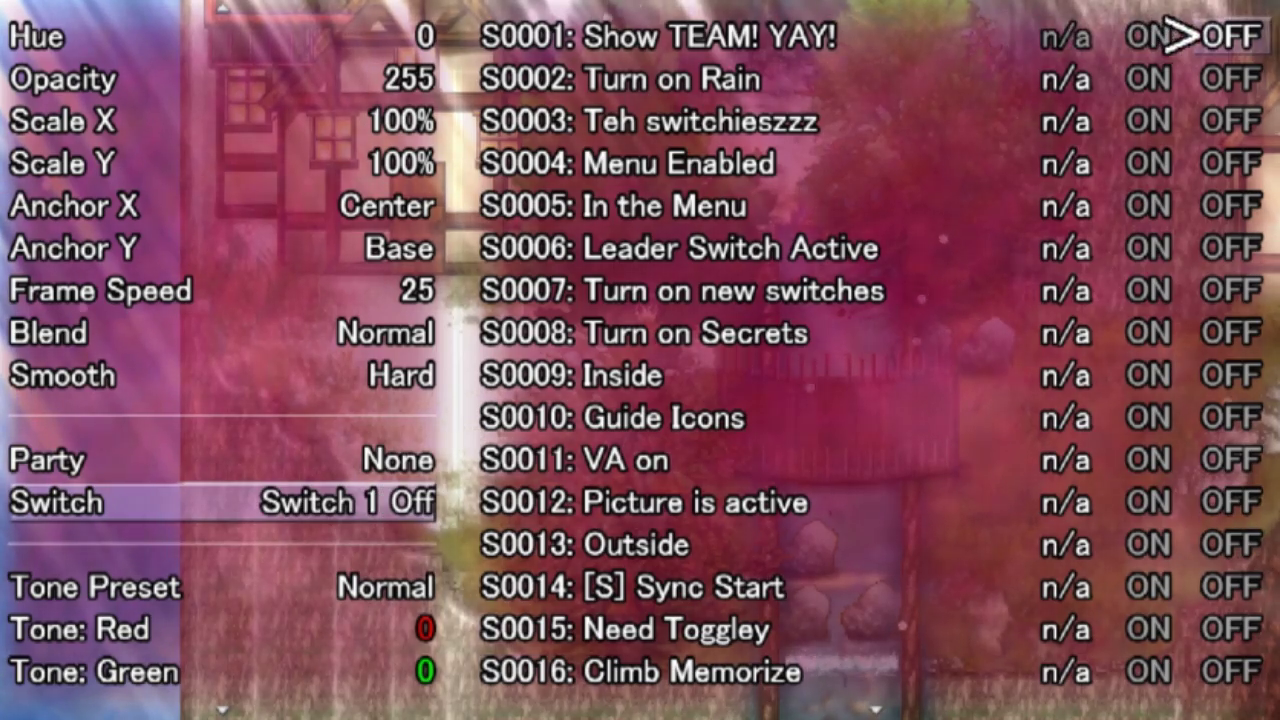
key("Return")
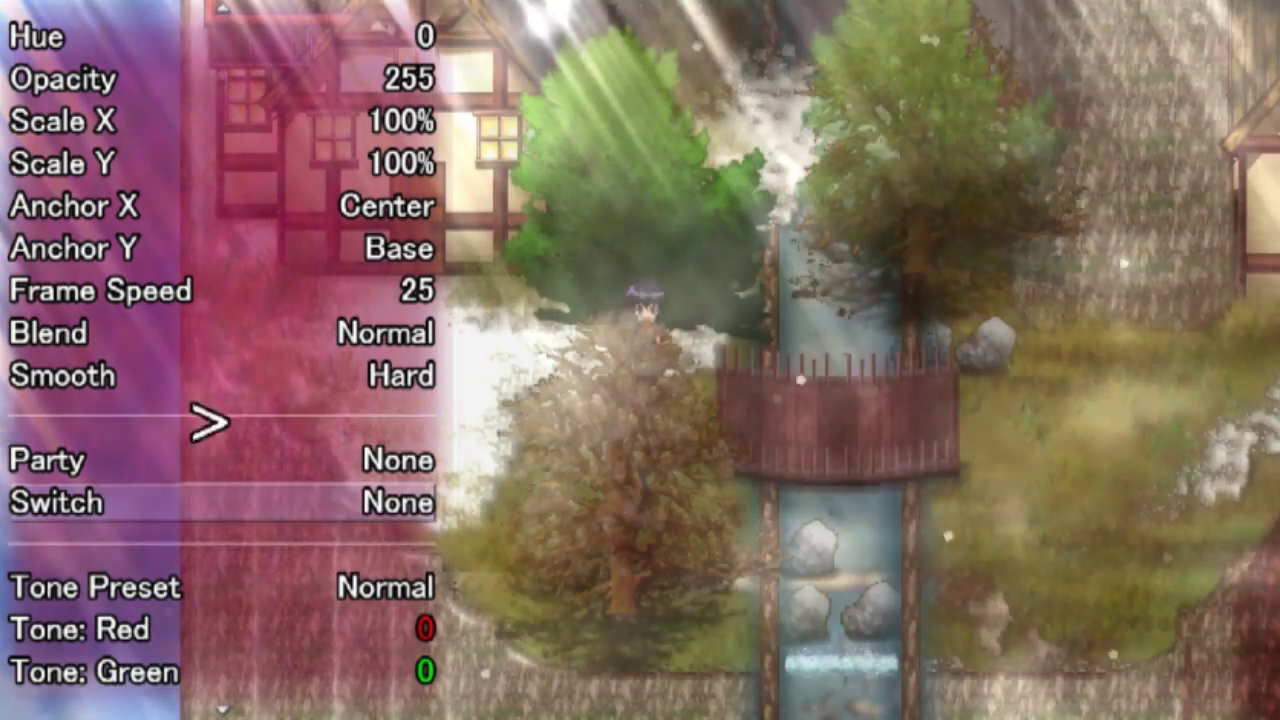
- Cycle the tree's tone preset through Grey, Red, Orange, Lime and Yellow
key("Down")
key("Return")
key("Down")
key("Return")
key("Return")
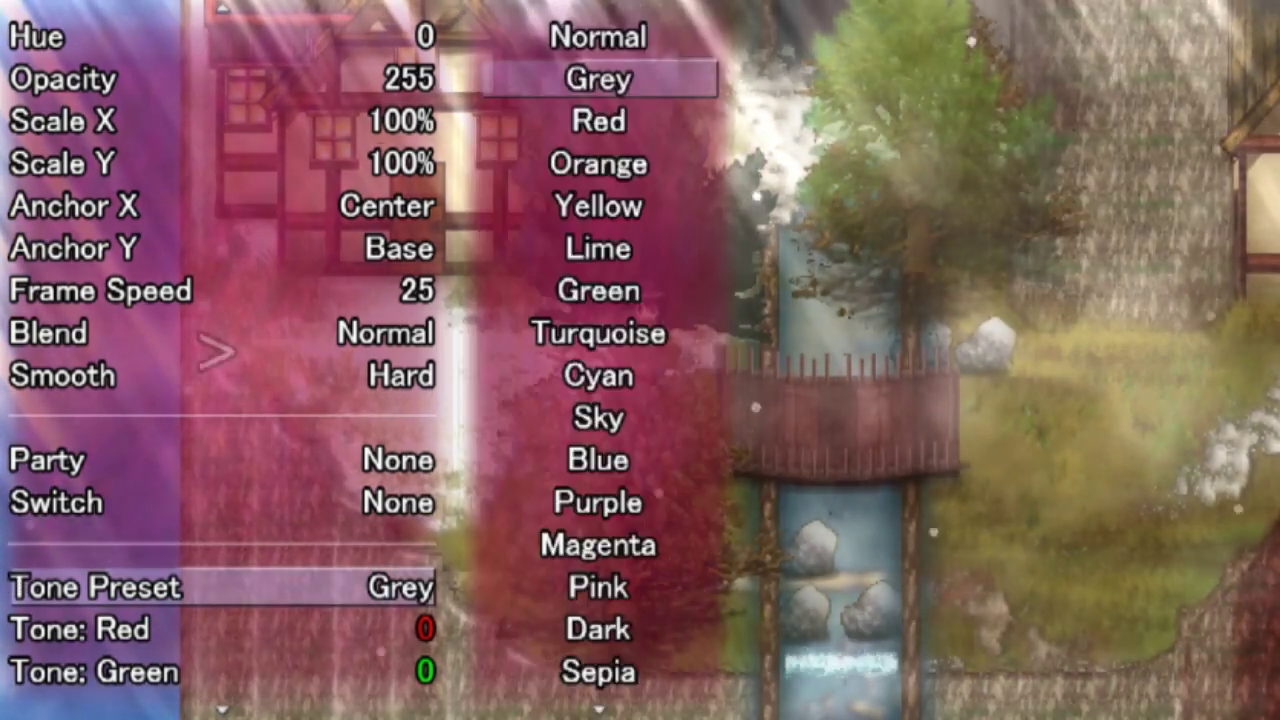
key("Down")
key("Return")
key("Return")
key("Down")
key("Return")
- Try the Cyan and Sky tone presets, then randomize the red, green, blue and grey tone values
key("Return")
key("Down")
key("Return")
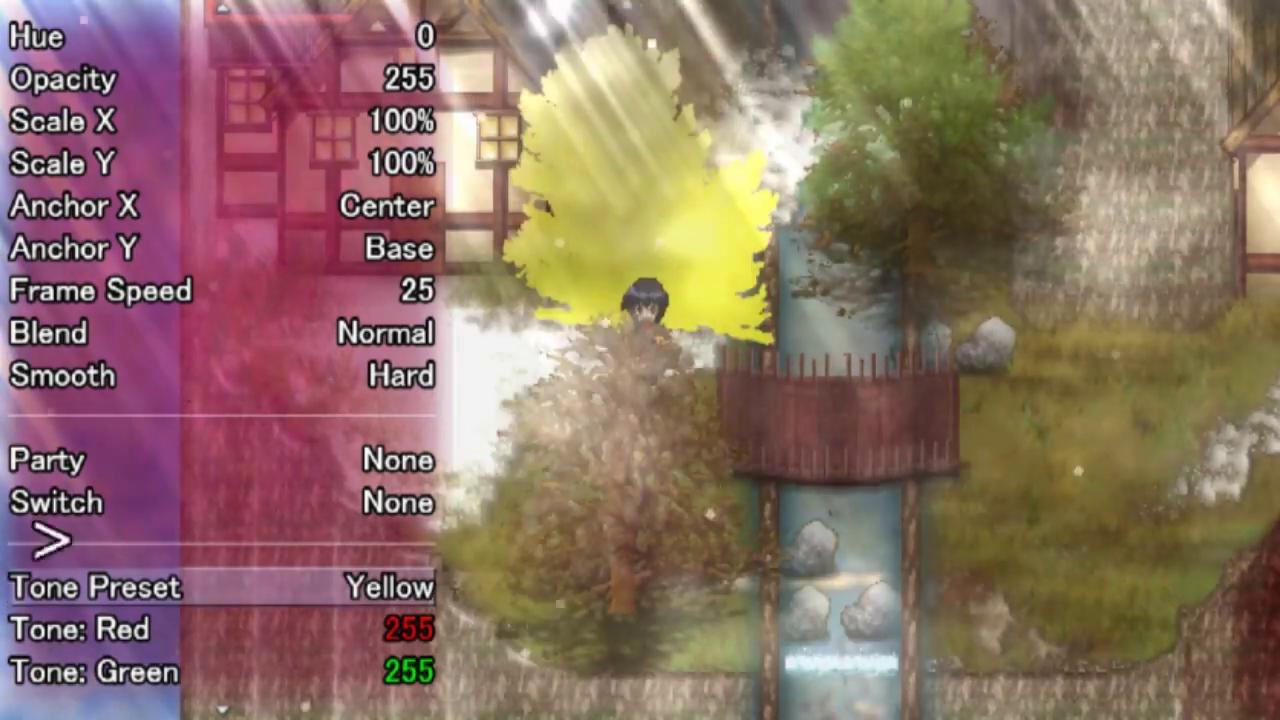
key("Return")
key("Down")
key("Return")
key("Return")
key("Down")
key("Down")
key("Down")
key("Return")
key("Down")
key("Up")
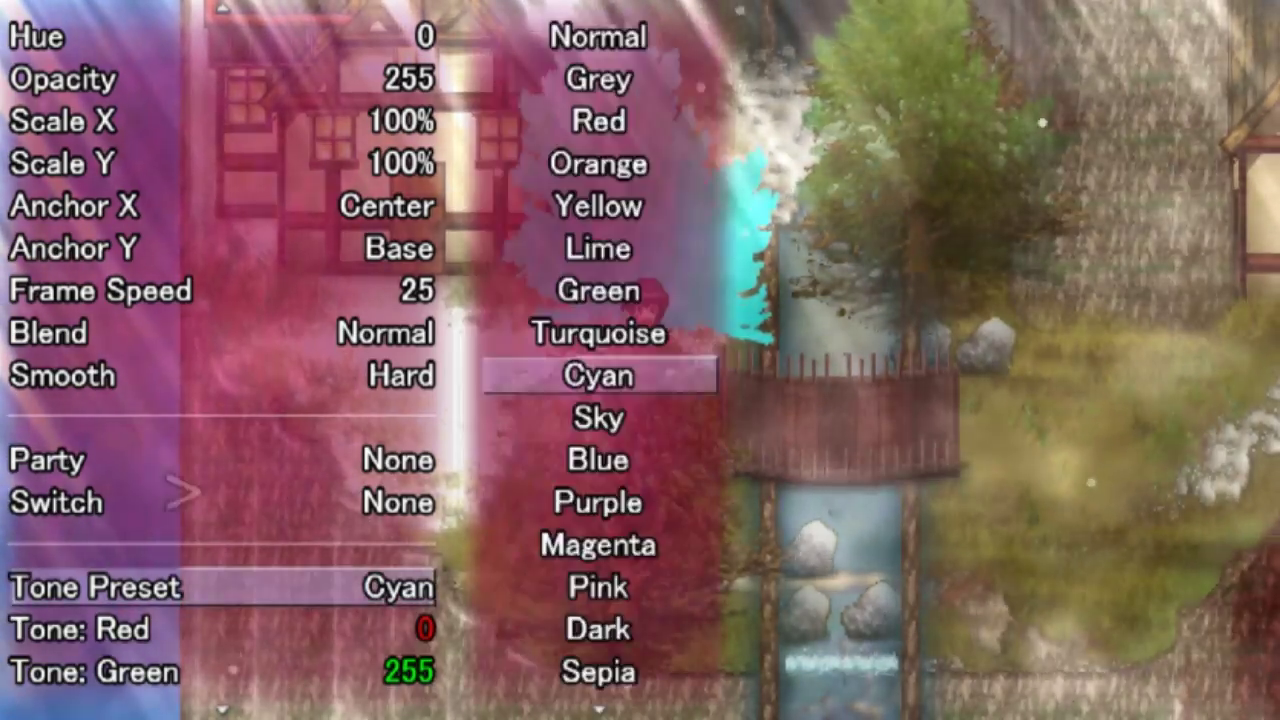
key("Return")
key("Down")
key("Return")
key("Down")
key("Down")
key("Down")
key("Down")
key("Down")
key("Down")
key("Down")
key("Down")
key("Down")
key("Up")
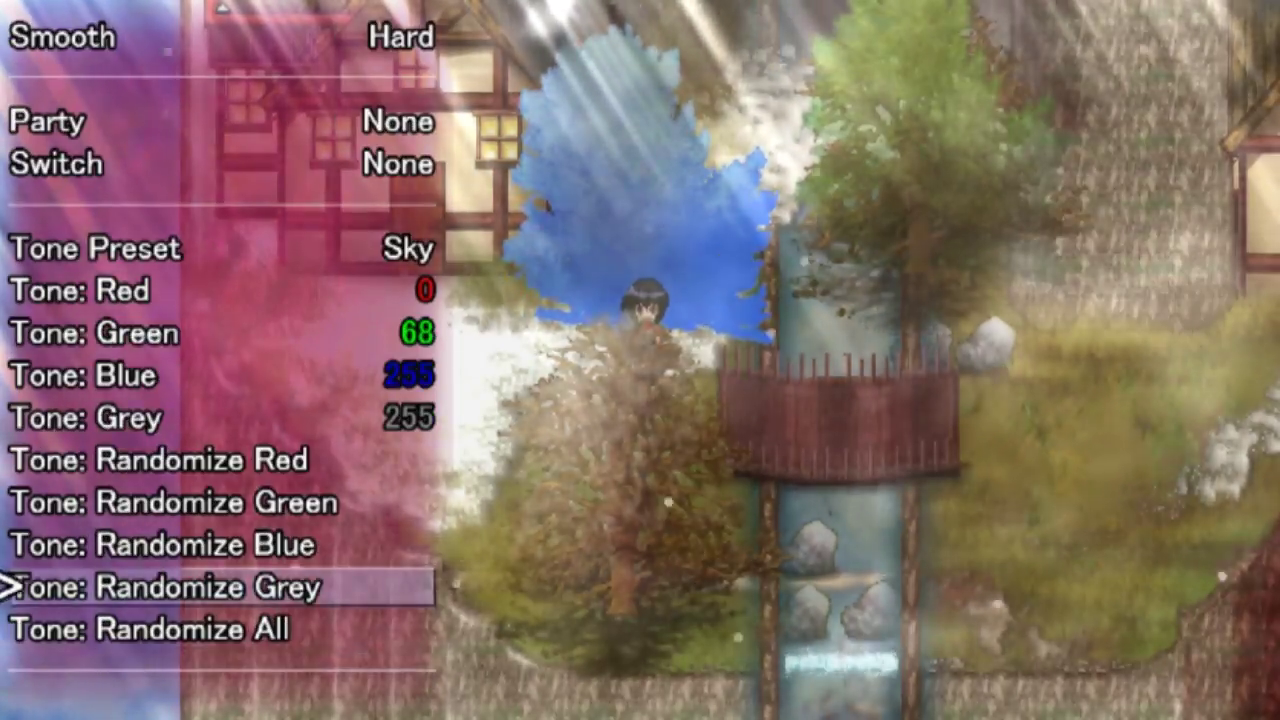
key("Return")
key("Return")
key("Up")
key("Return")
key("Up")
key("Return")
key("Up")
key("Return")
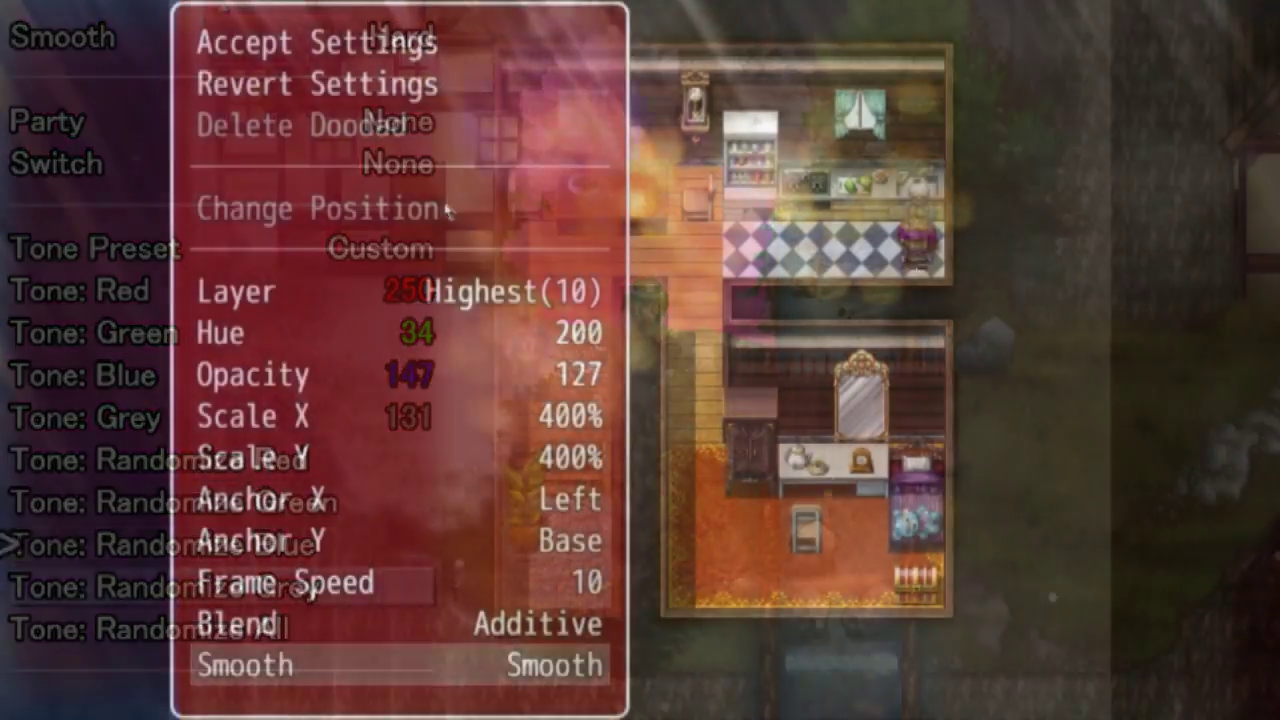
- Move the purple fire up and left, then set its blend to Multiply and opacity to 204
left_click_drag(777, 691, 386, 404)
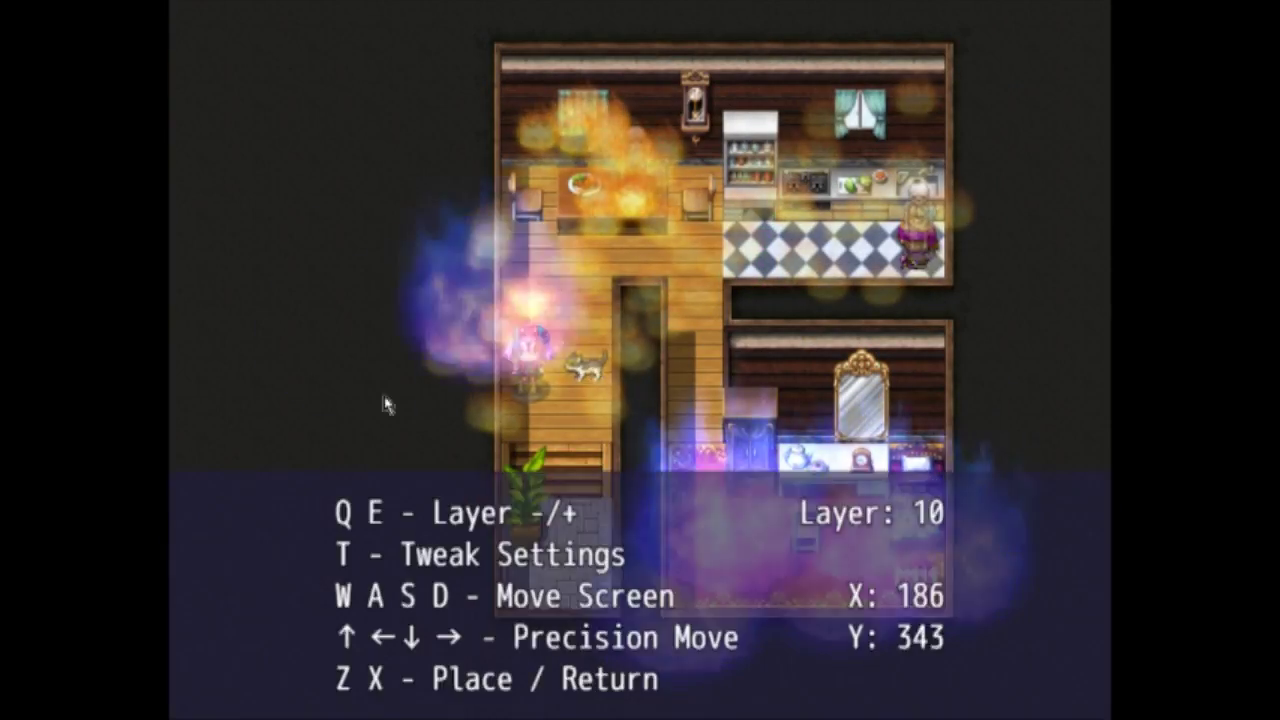
key("t")
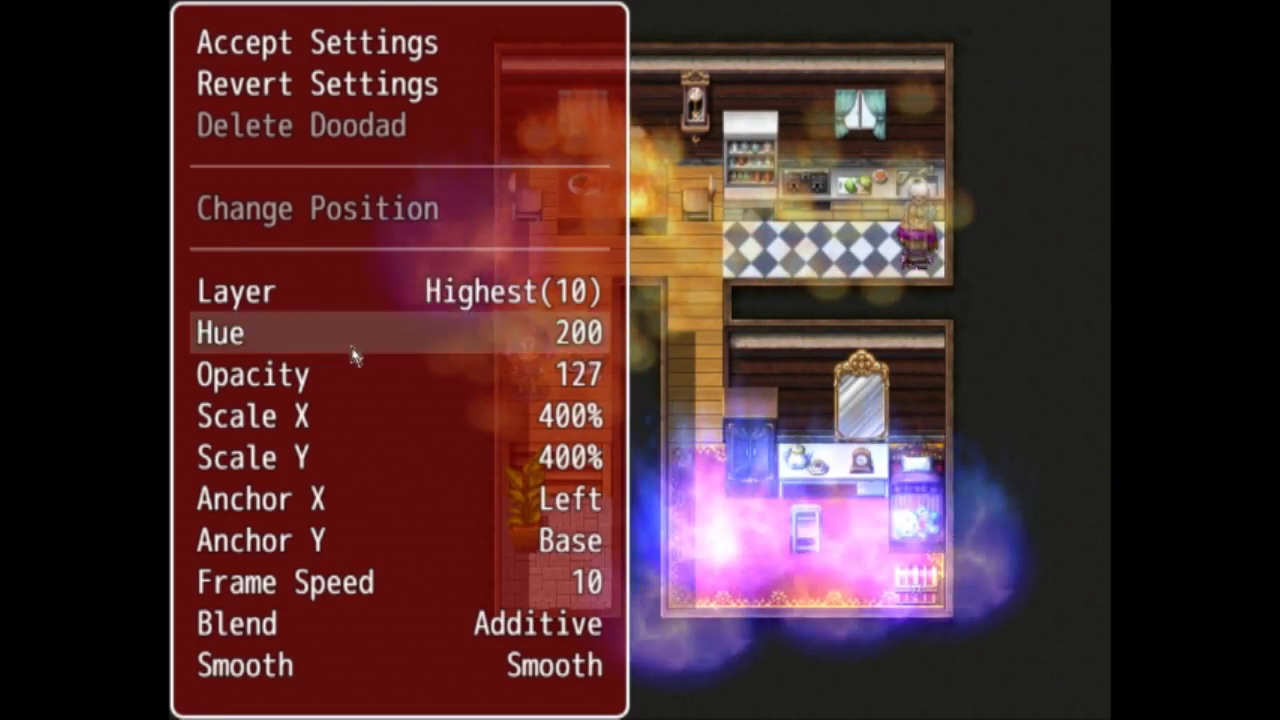
key("Down")
key("Down")
key("Down")
key("Down")
key("Down")
key("Down")
key("Down")
key("Right")
key("Up")
key("Up")
key("Up")
key("Up")
key("Up")
key("Up")
key("Right")
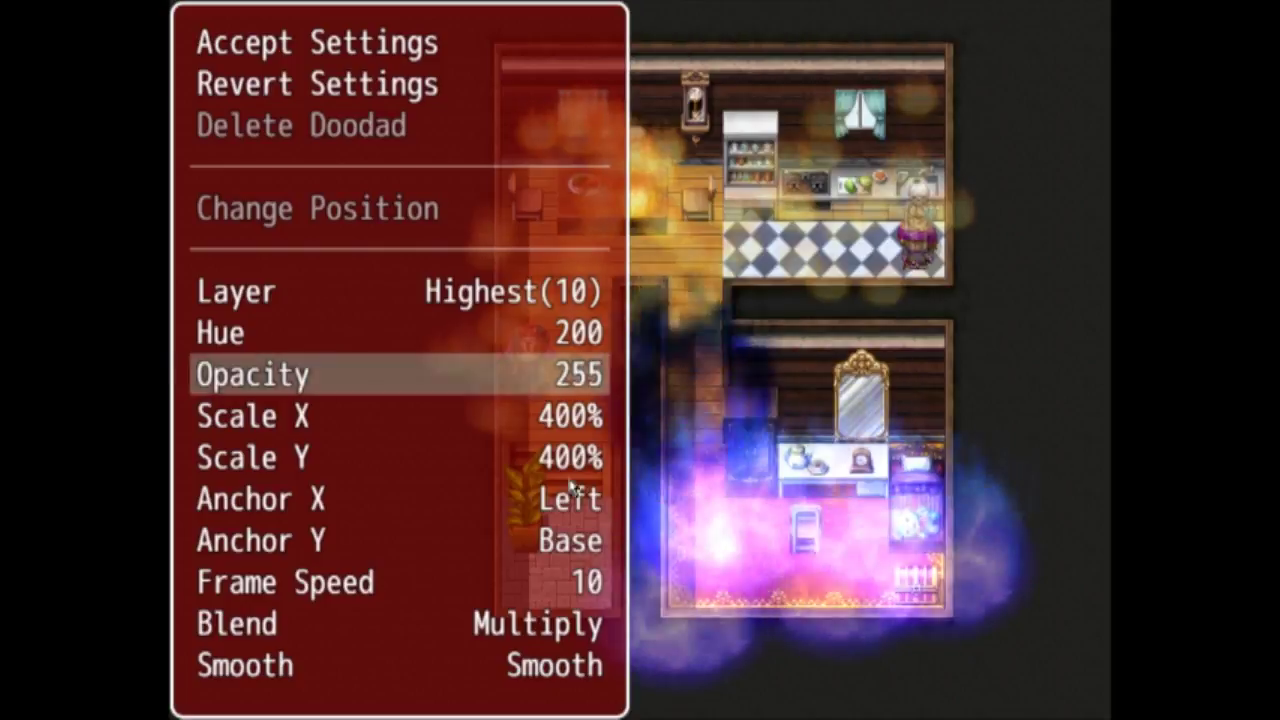
key("Left")
key("Escape")
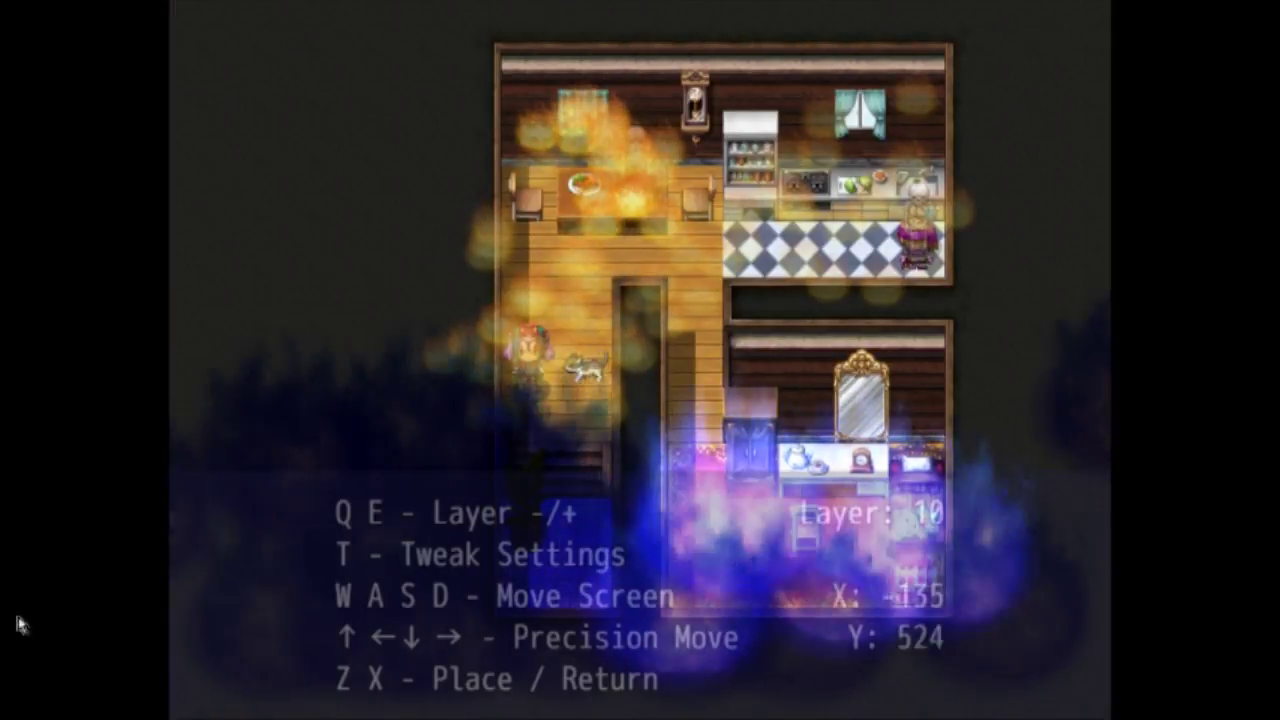
- Back out of placement to Edit Doodads and review the All Doodads list of 122 entries
key("Escape")
key("Escape")
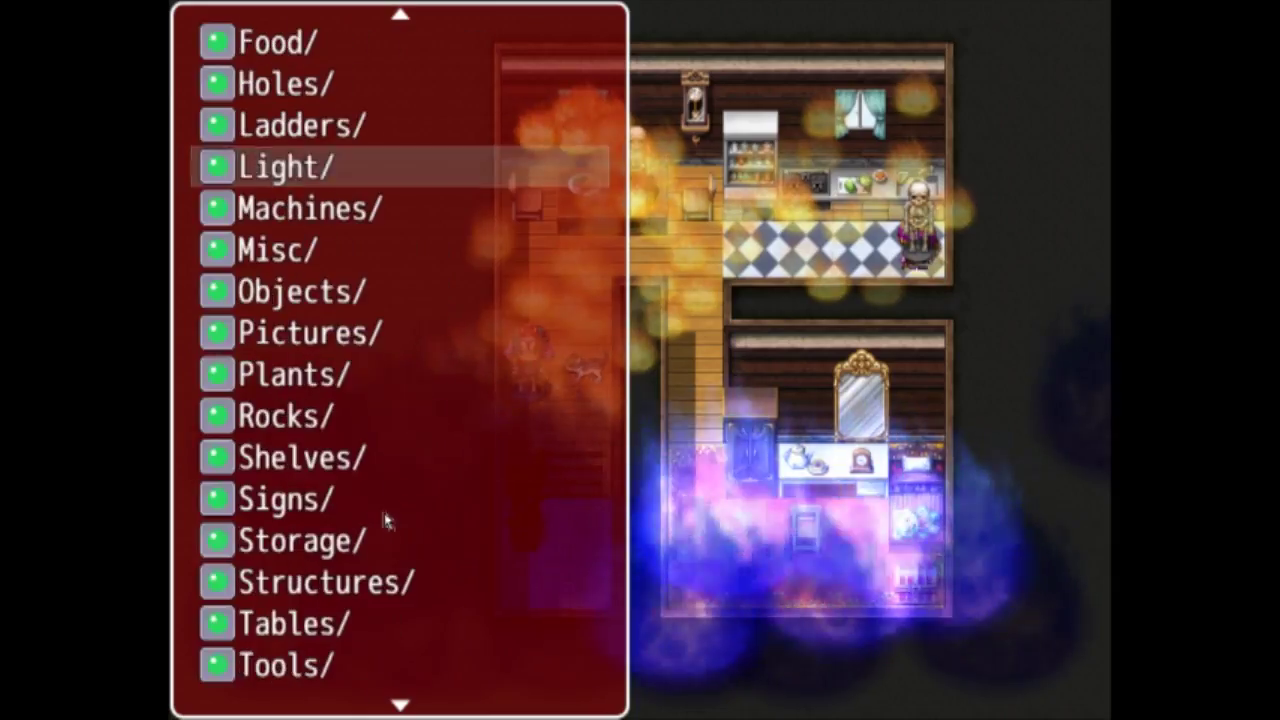
key("Escape")
key("Down")
key("Return")
key("Escape")
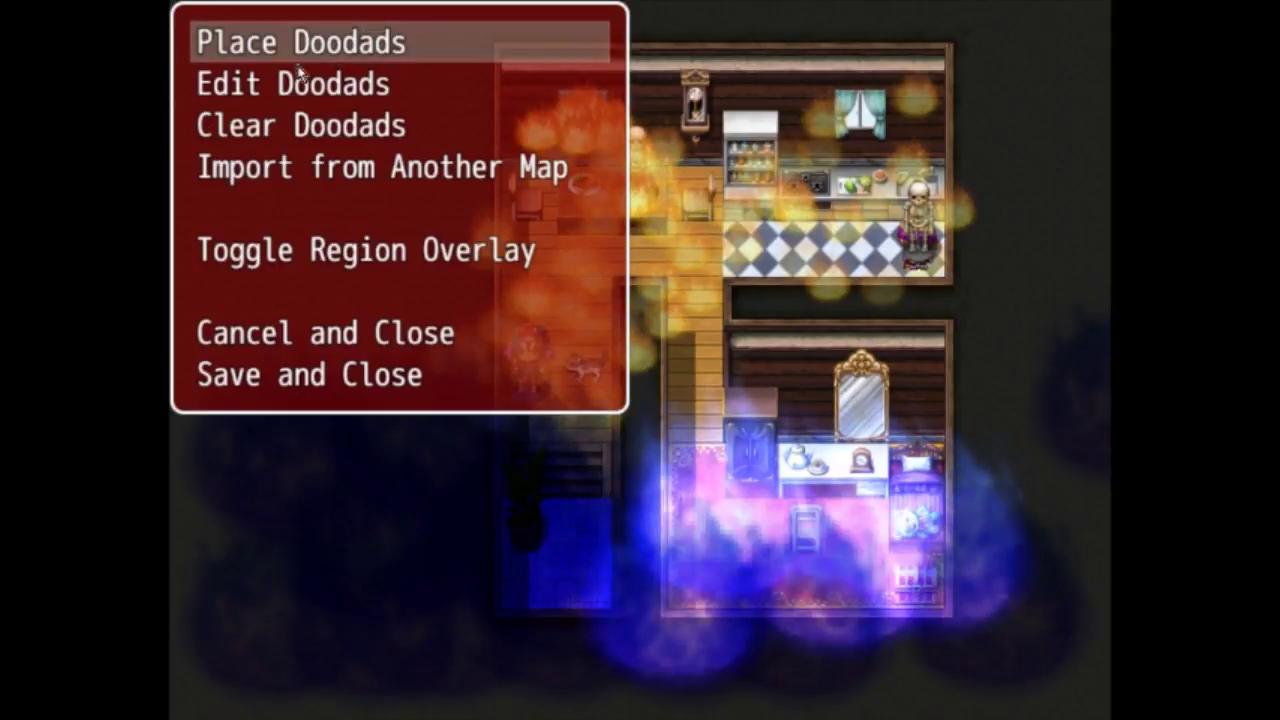
key("Down")
key("Return")
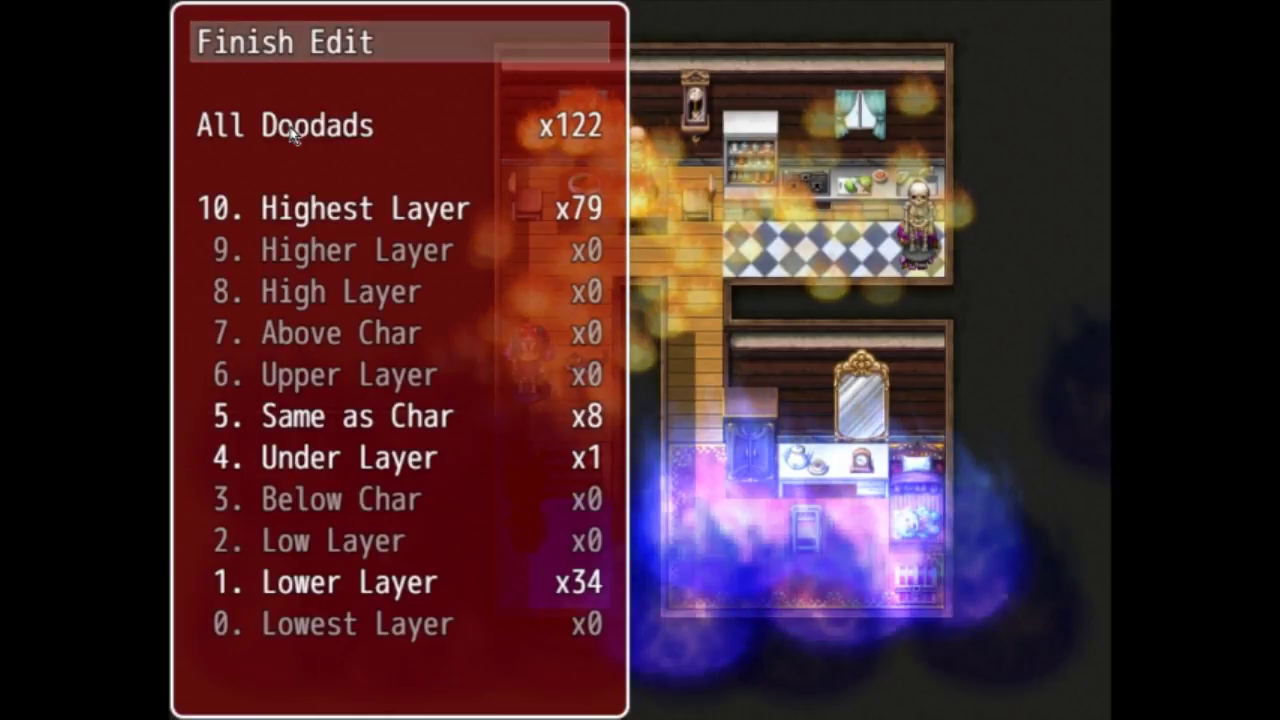
left_click(293, 128)
left_click(293, 132)
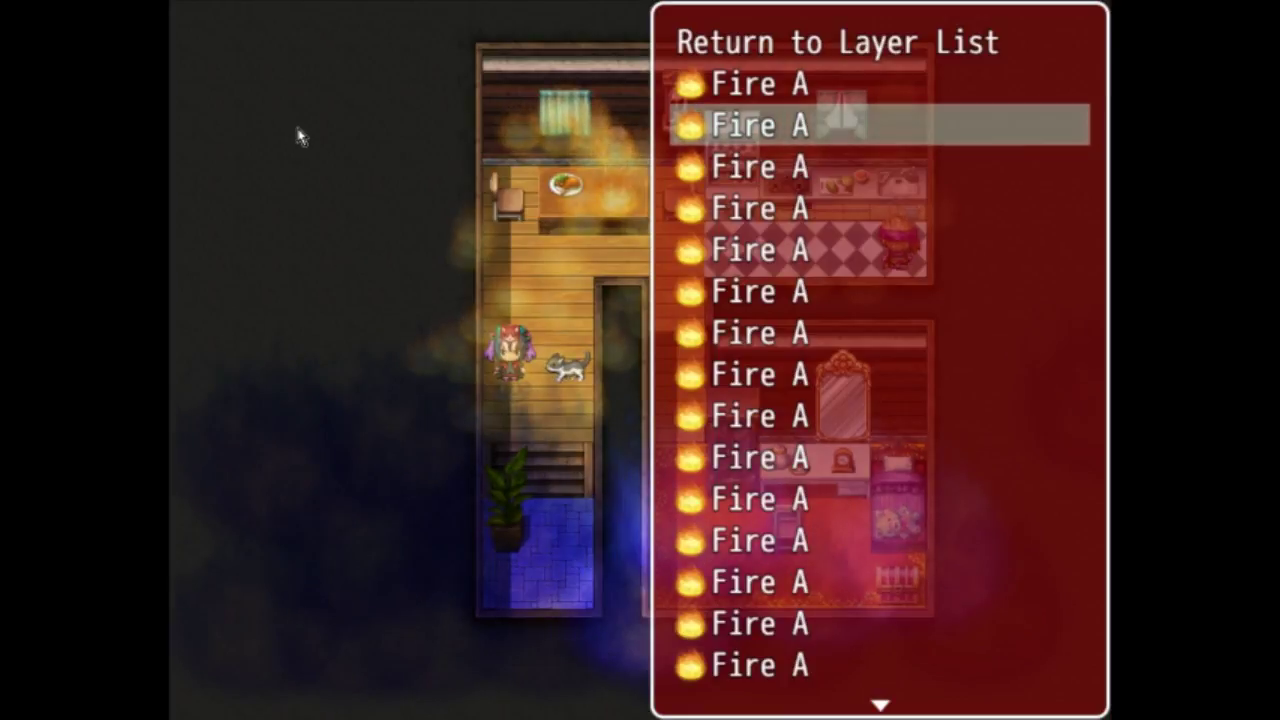
scroll(855, 92, "down", 1)
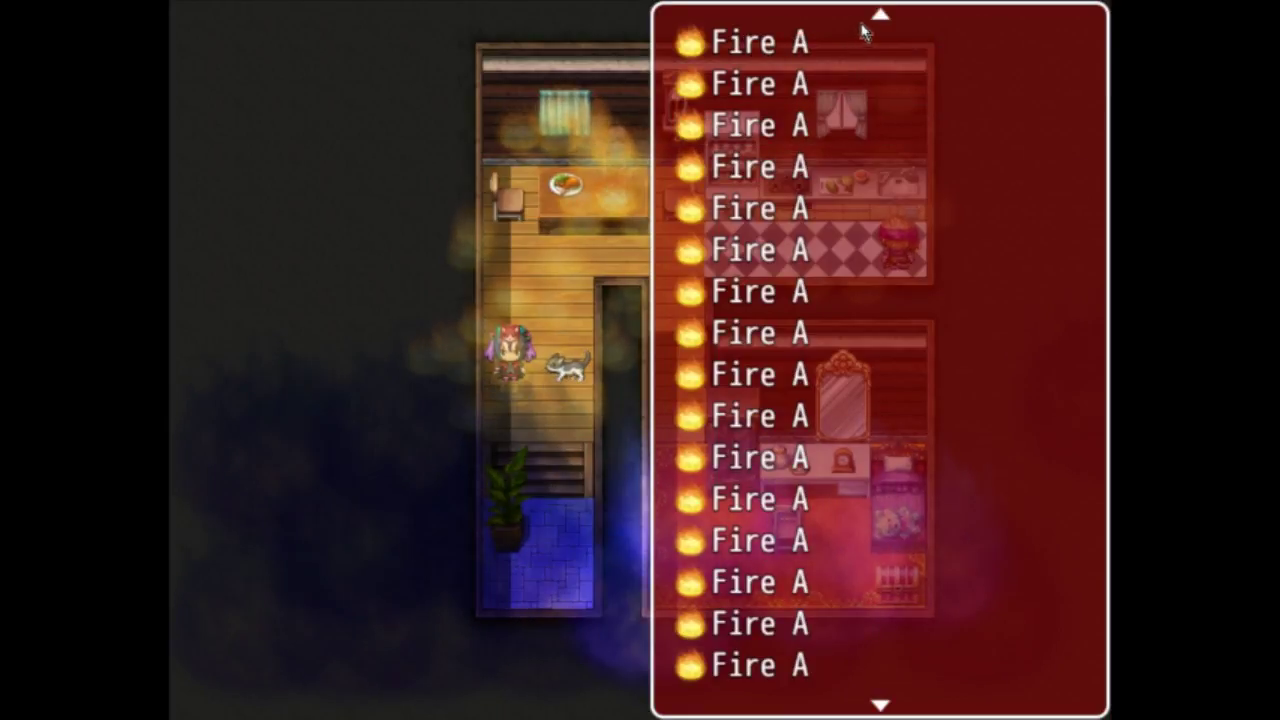
scroll(845, 93, "up", 1)
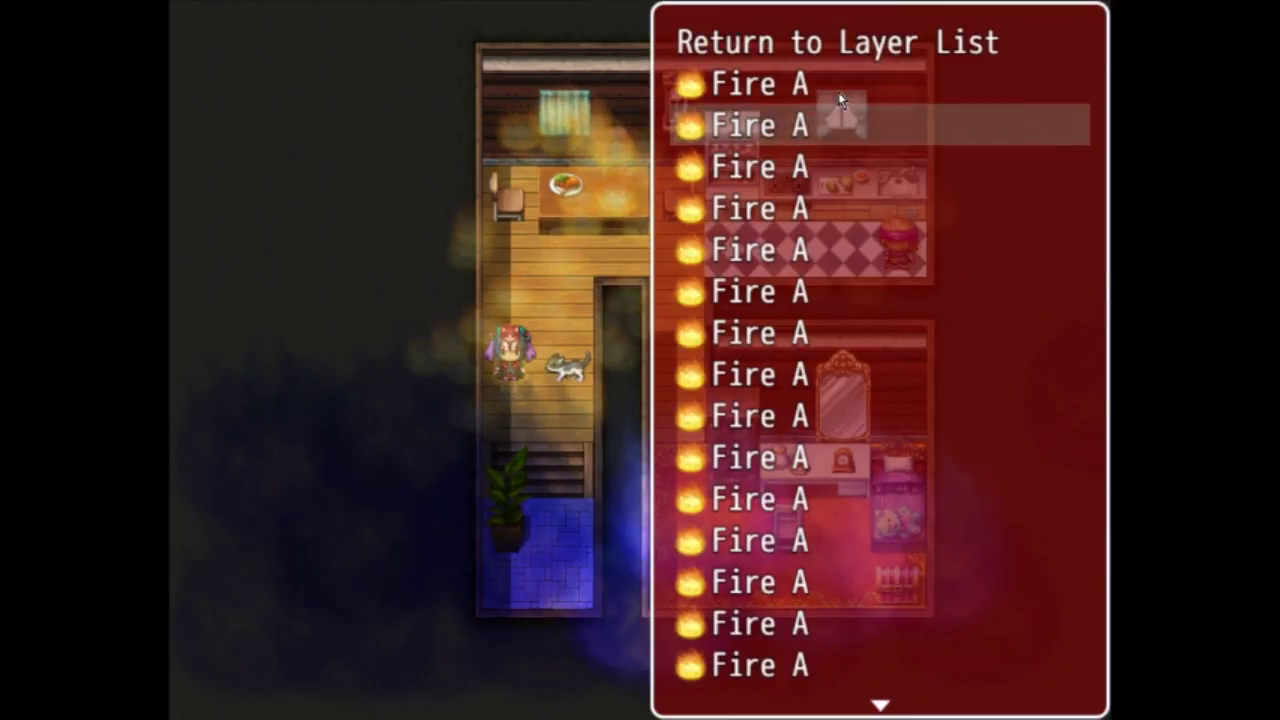
key("Escape")
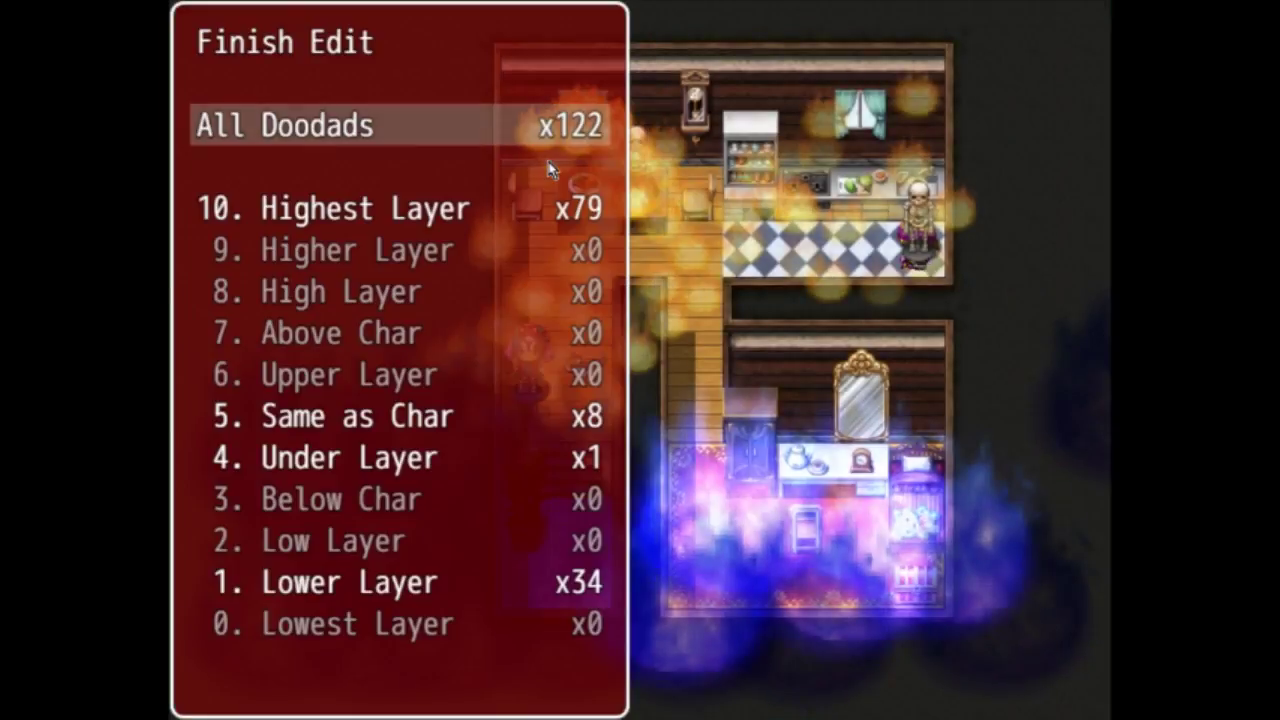
- Return to the doodad editor options and show the Import from Another Map list
left_click(369, 140)
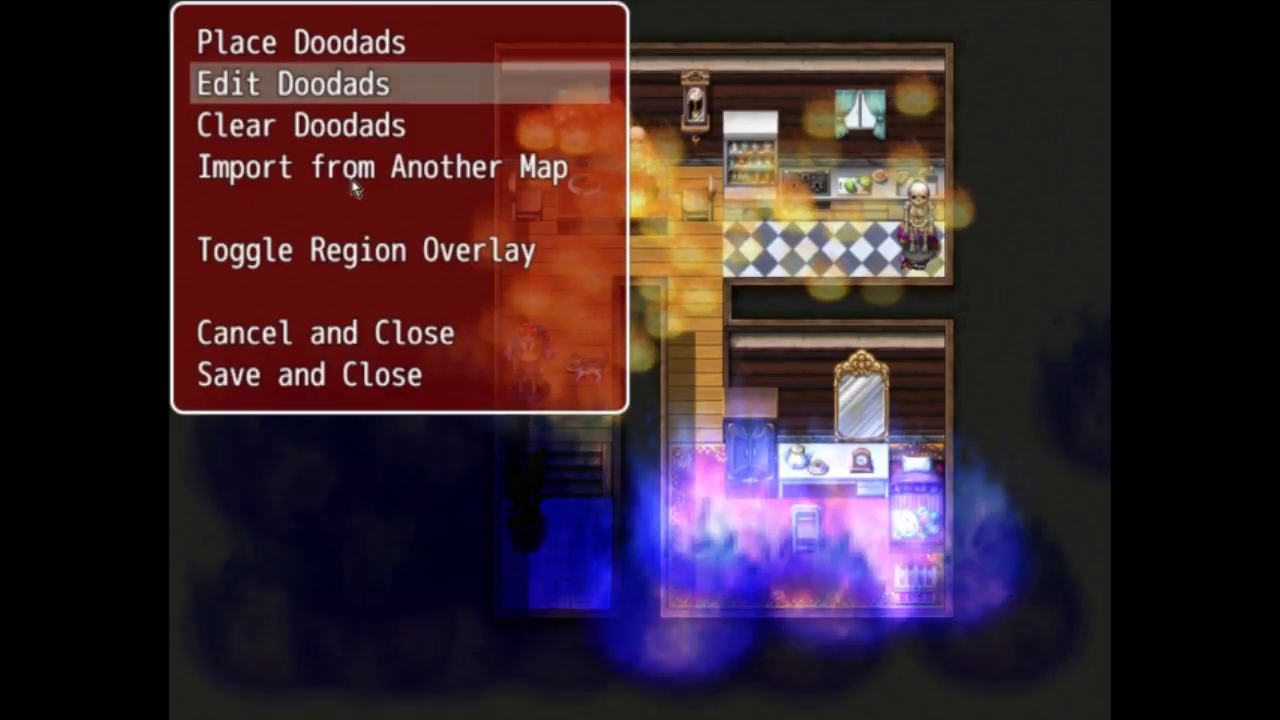
left_click(360, 172)
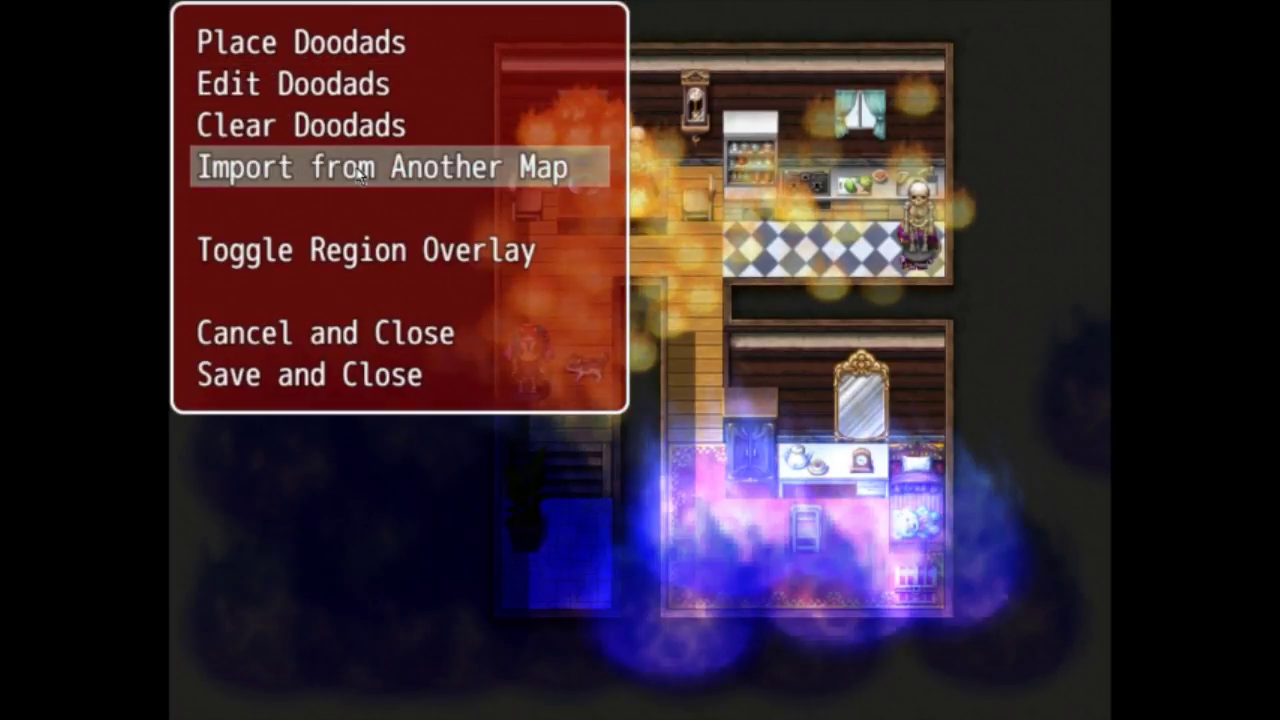
left_click(360, 172)
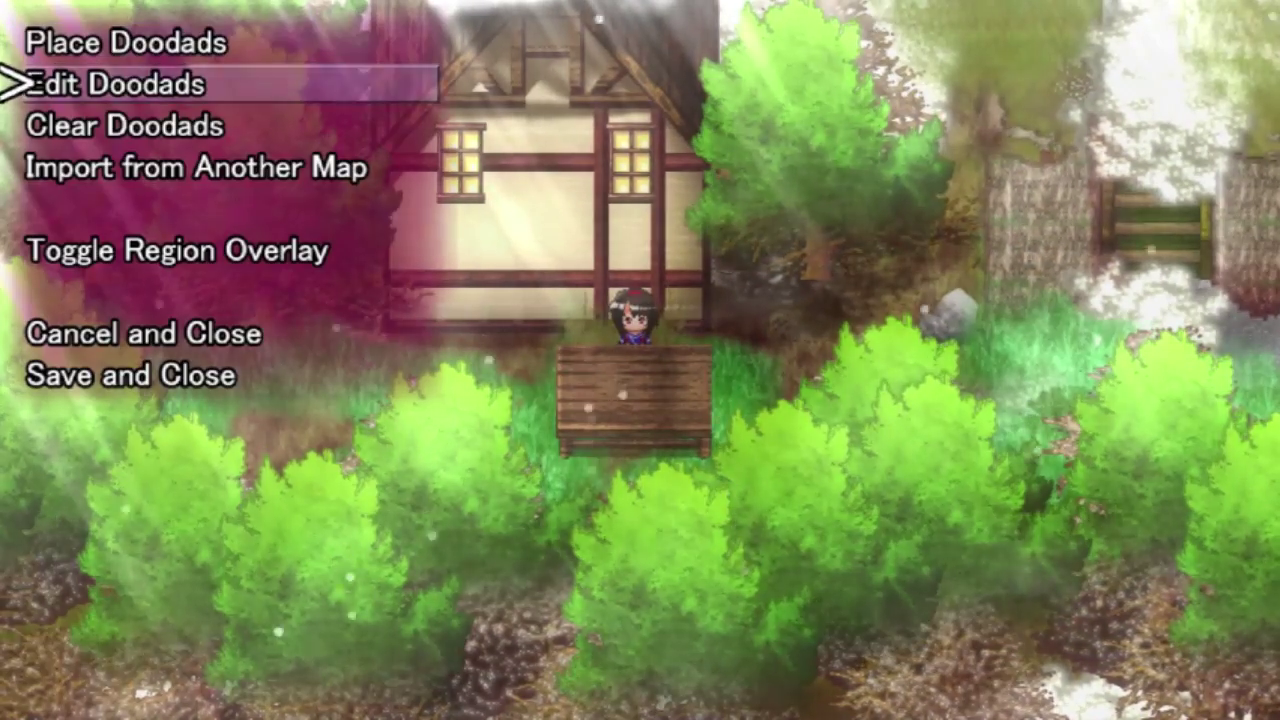
key("Down")
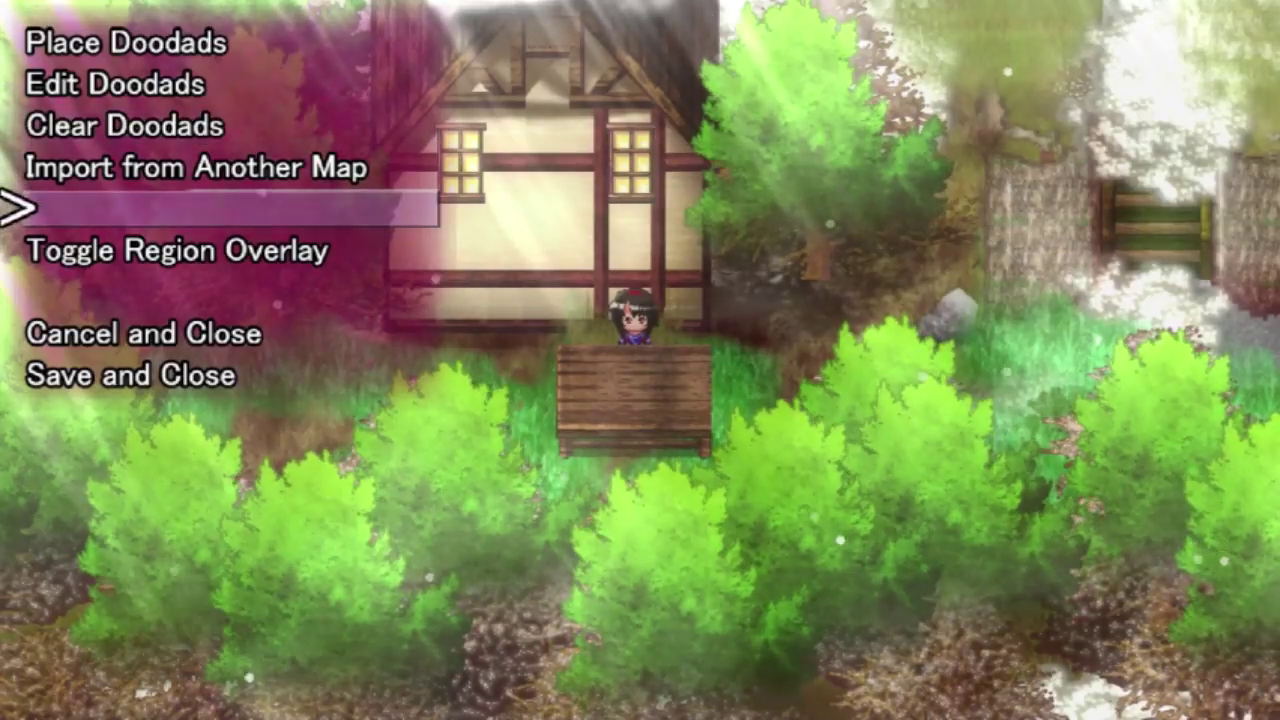
key("Down")
key("Return")
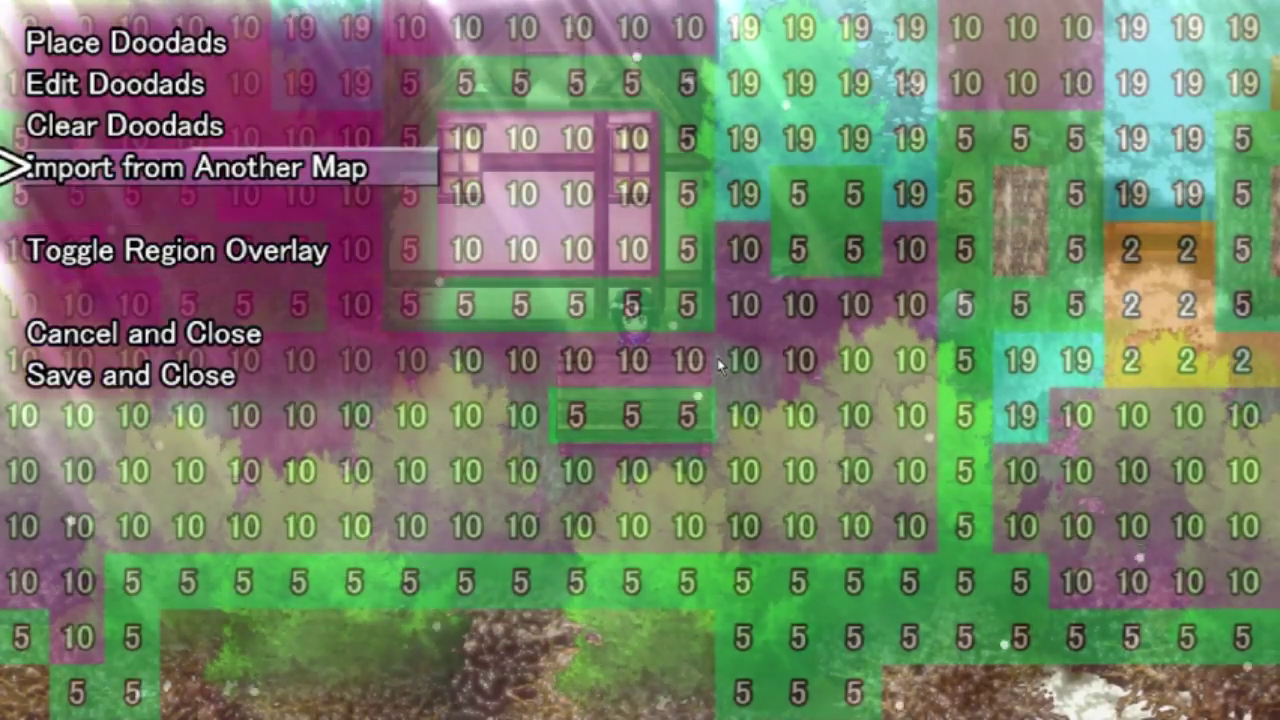
key("Up")
key("Up")
key("Up")
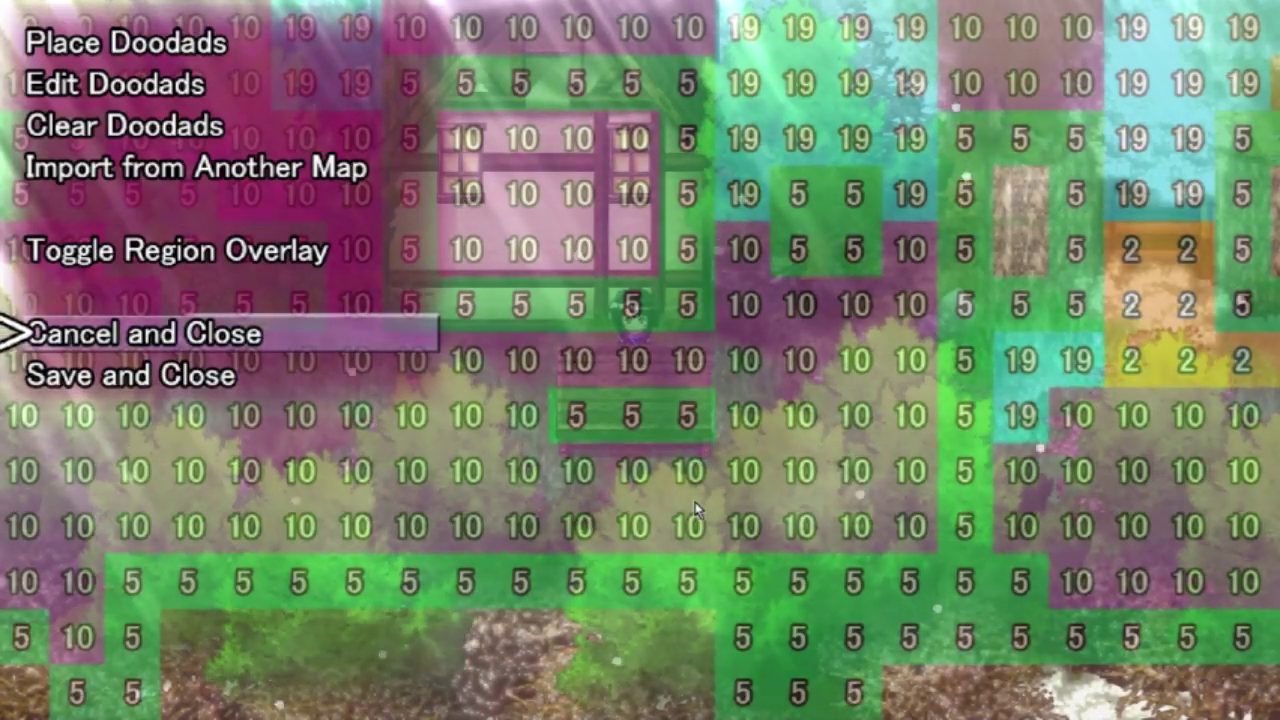
key("Down")
key("Down")
key("Down")
key("Down")
key("Down")
key("Down")
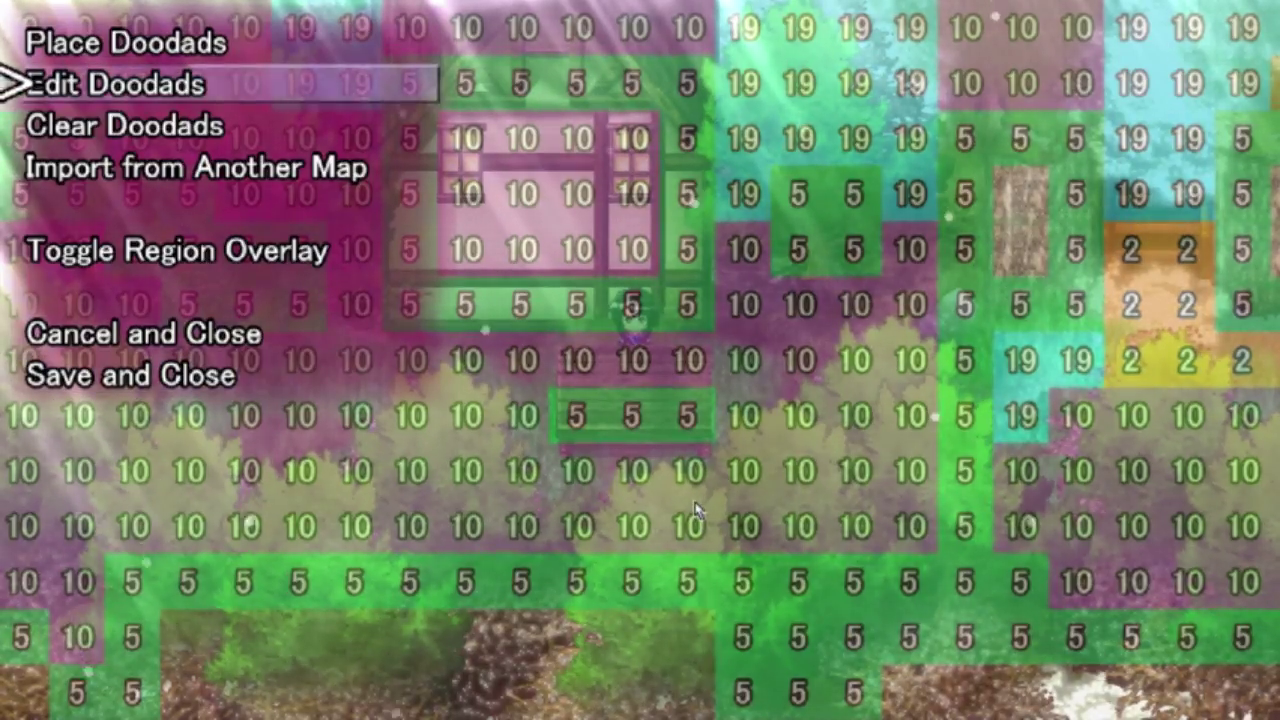
key("Down")
key("Return")
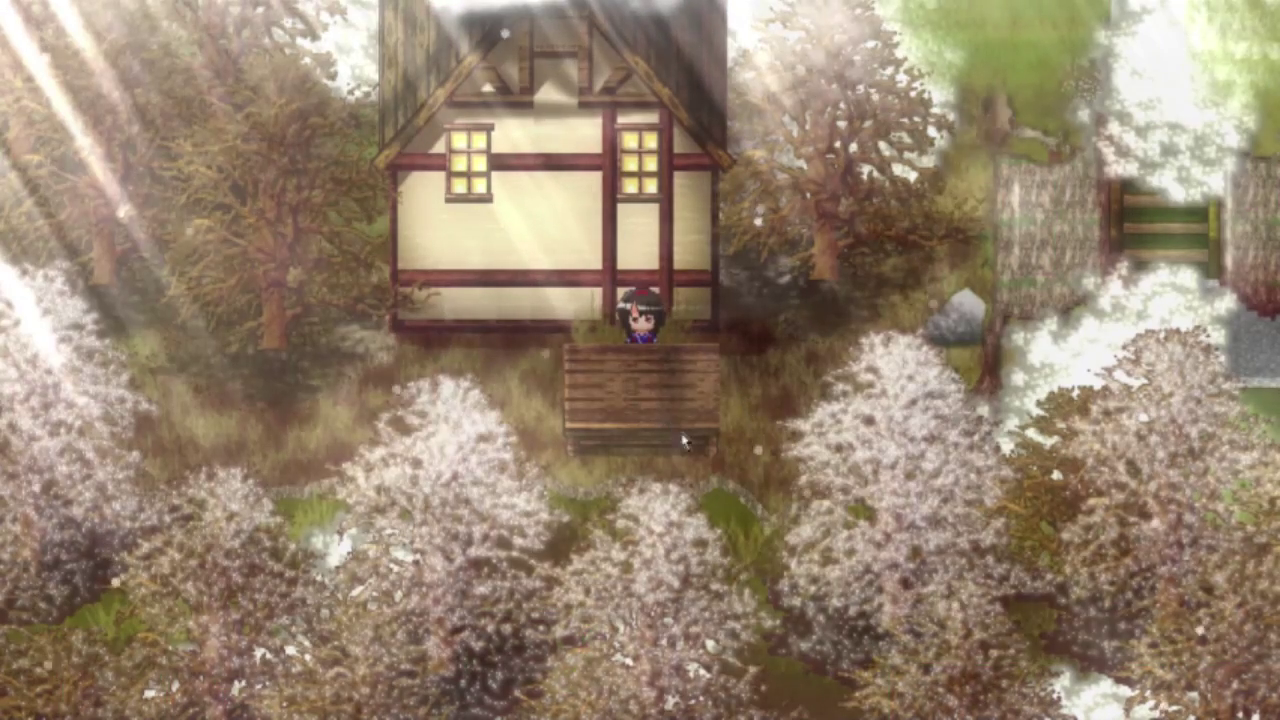
key("F10")
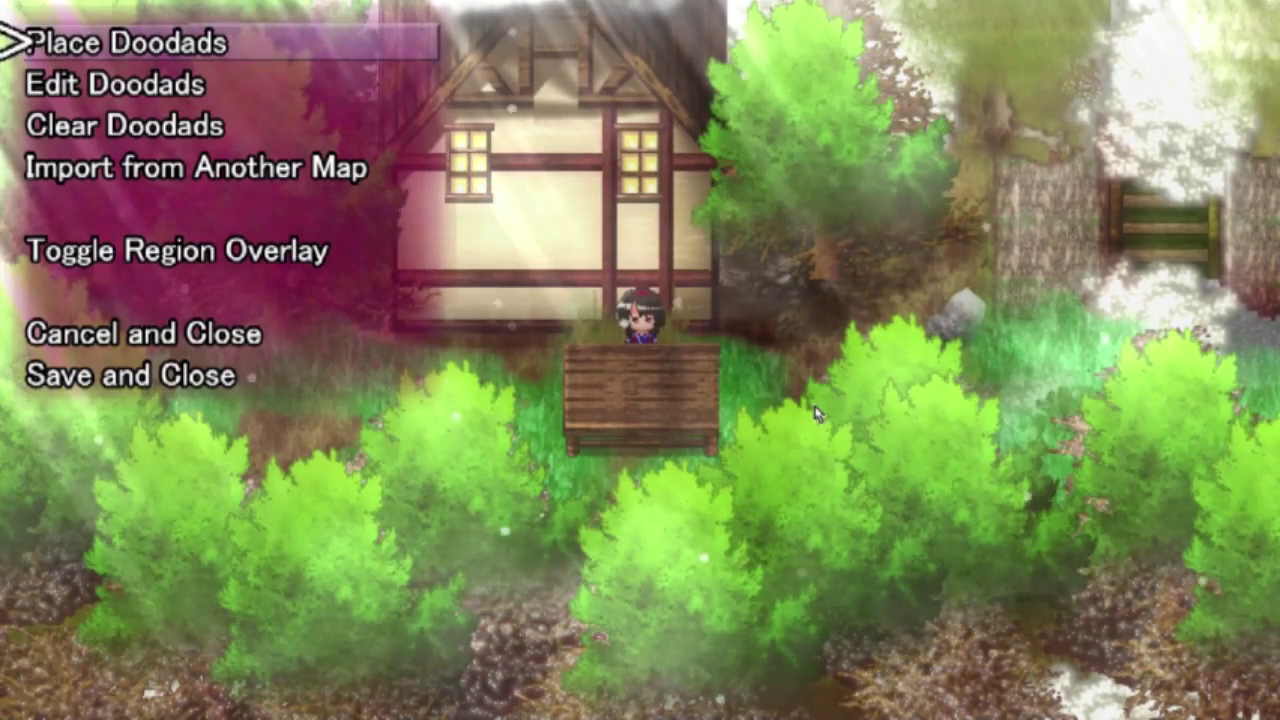
key("Down")
key("Down")
key("Down")
key("Down")
key("Down")
key("Down")
key("Down")
key("Return")
key("F10")
key("Down")
key("Down")
key("Down")
key("Down")
key("Down")
key("Down")
key("Down")
key("Return")
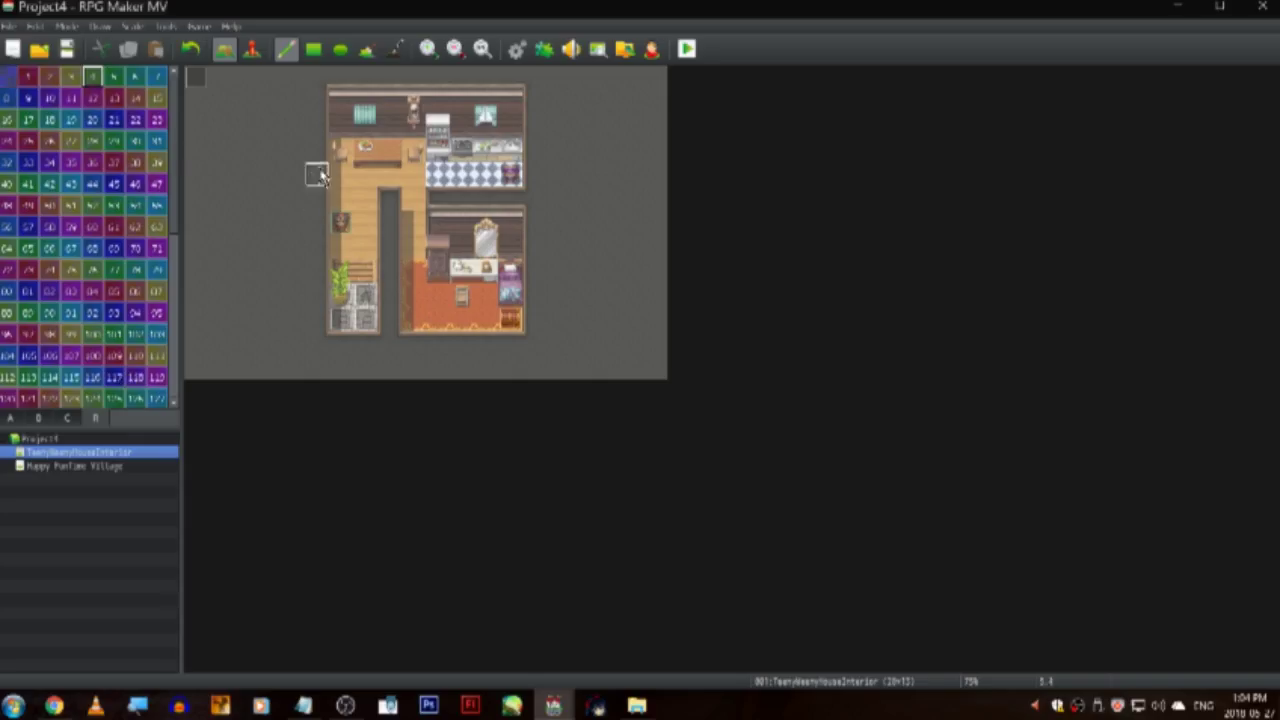
- Start a playtest of the project in fullscreen
left_click(366, 48)
left_click(229, 68)
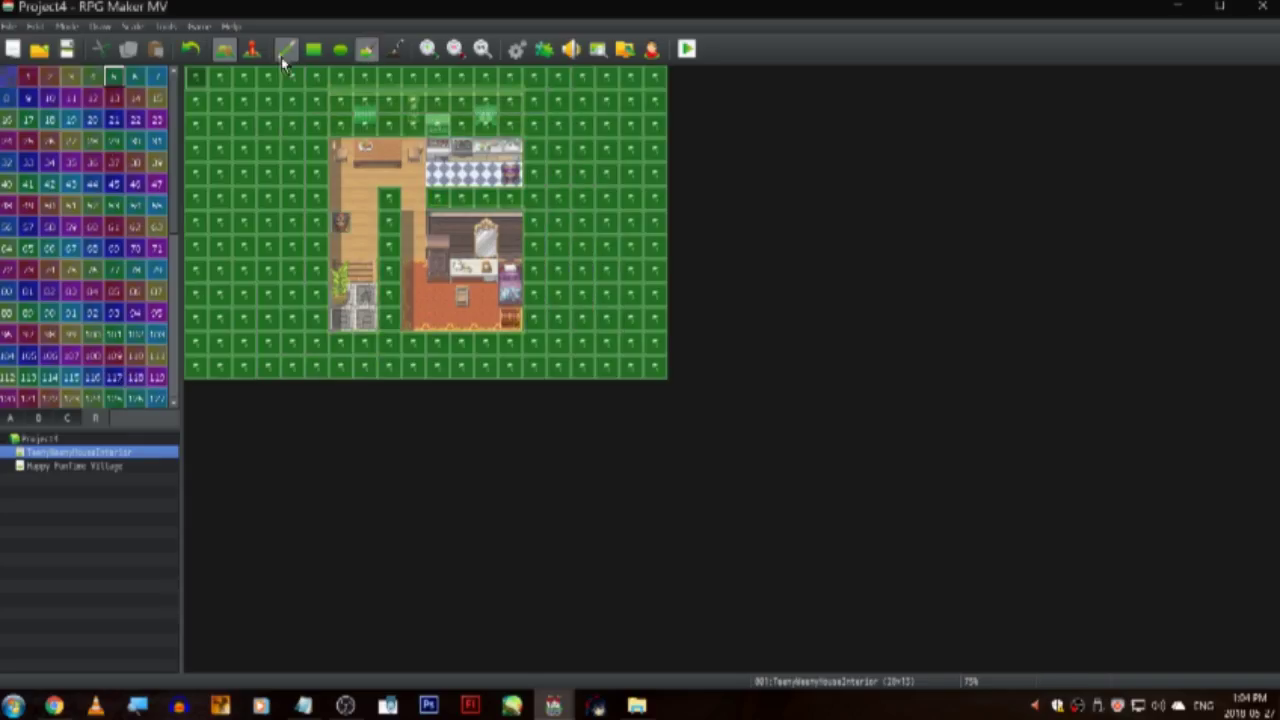
left_click(686, 48)
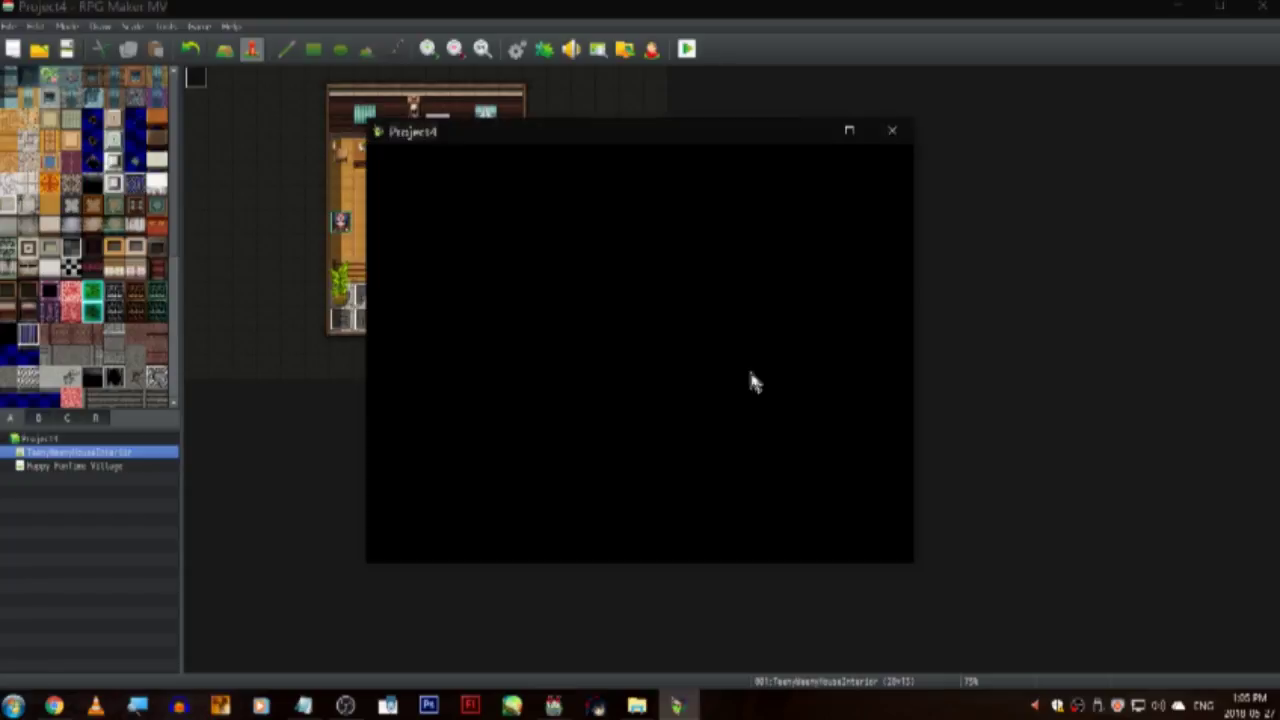
key("F4")
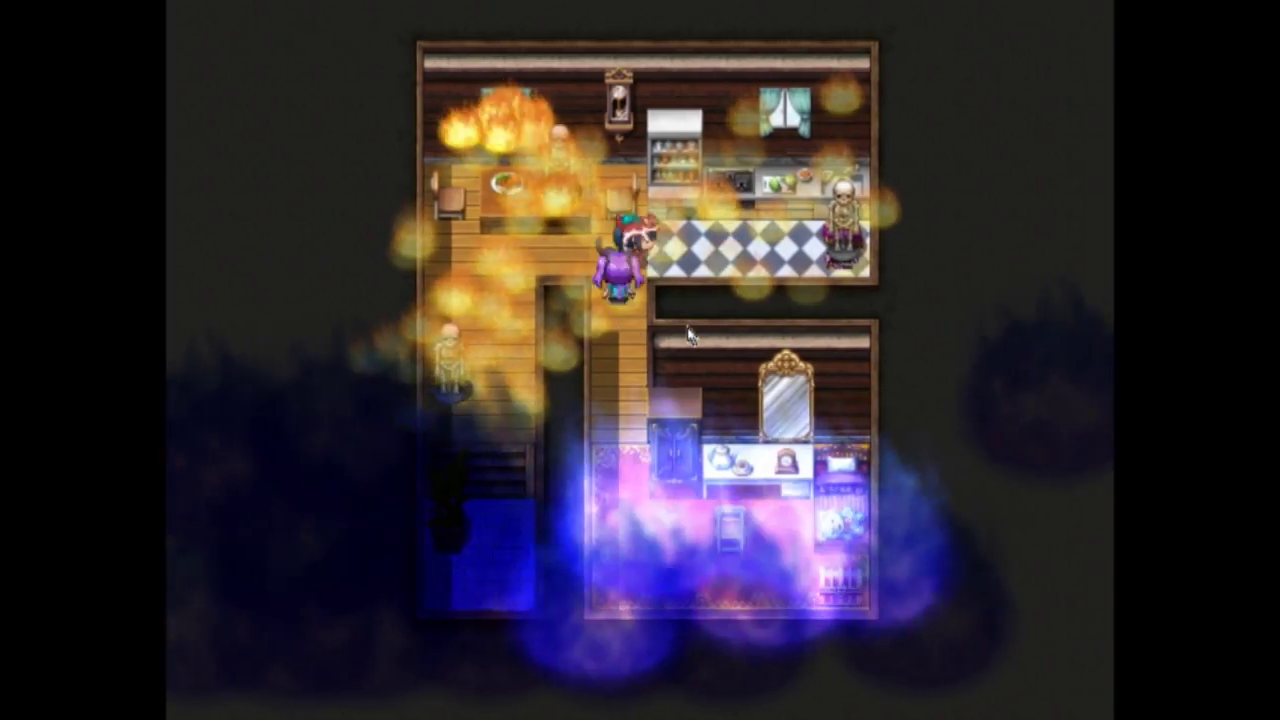
- Dismiss the salesman's dialogue, close the game menu and bring up the doodad editor
key("Return")
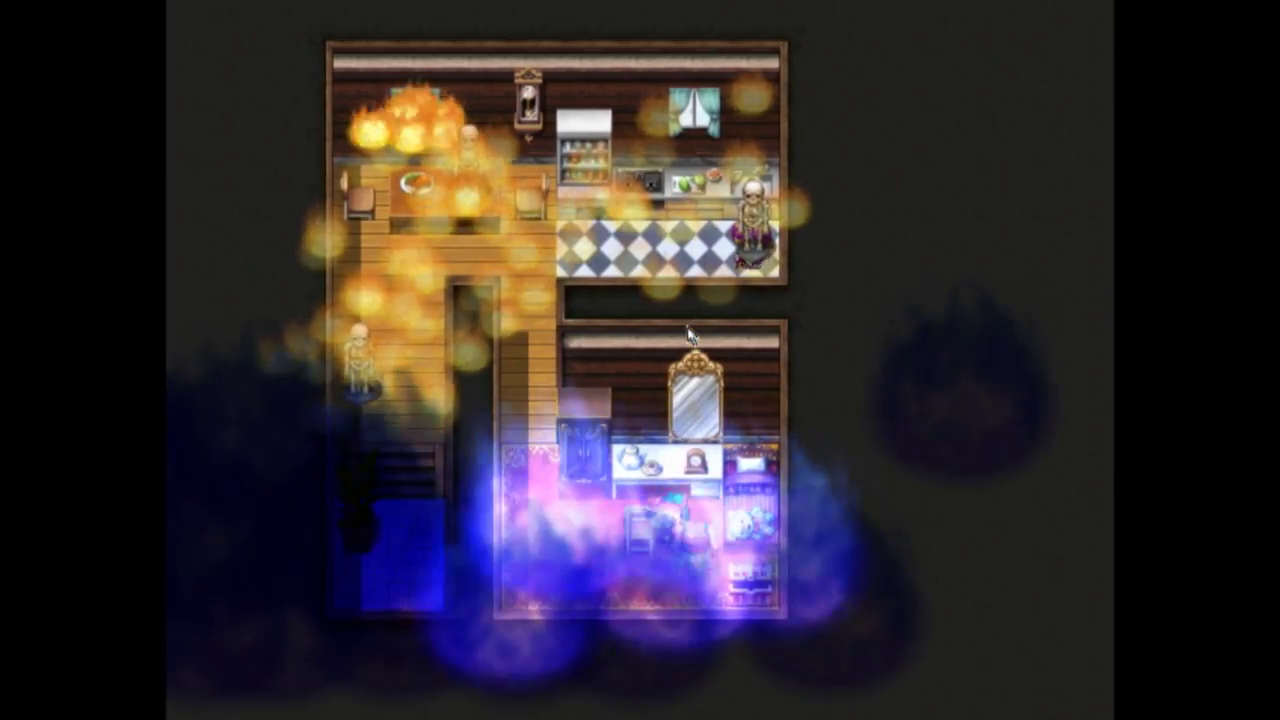
key("Escape")
key("Escape")
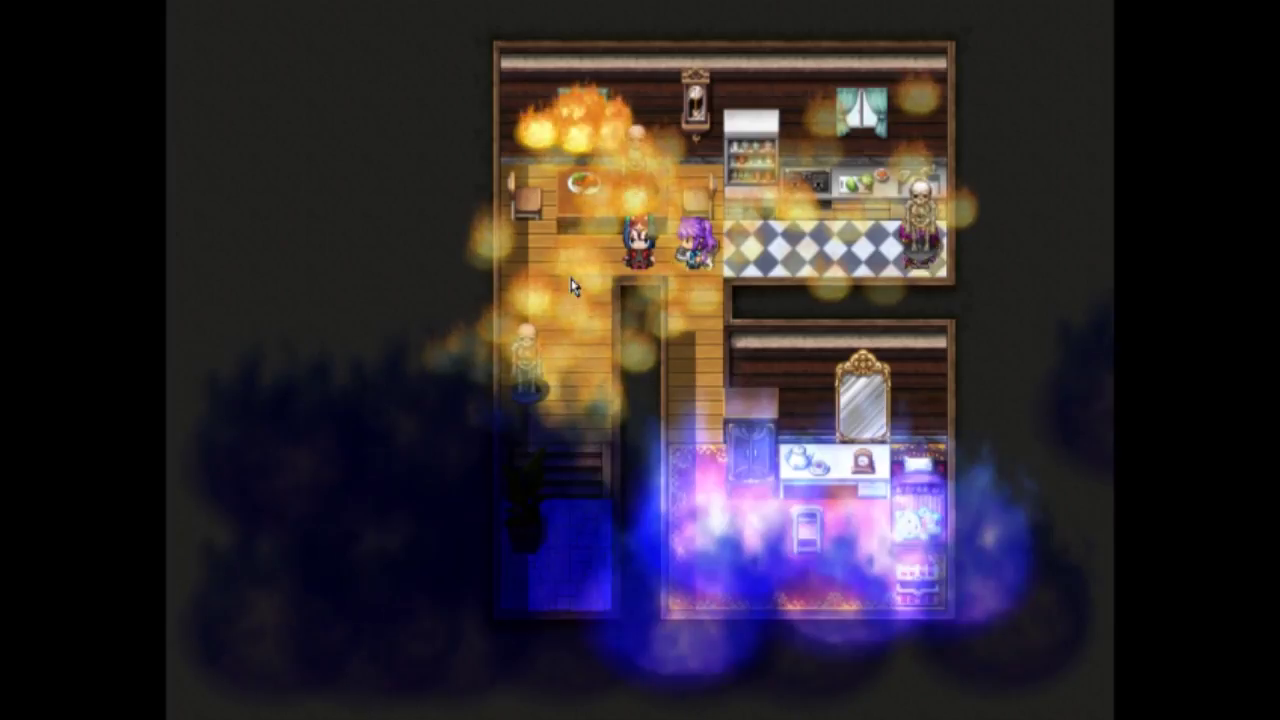
key("F10")
left_click(337, 90)
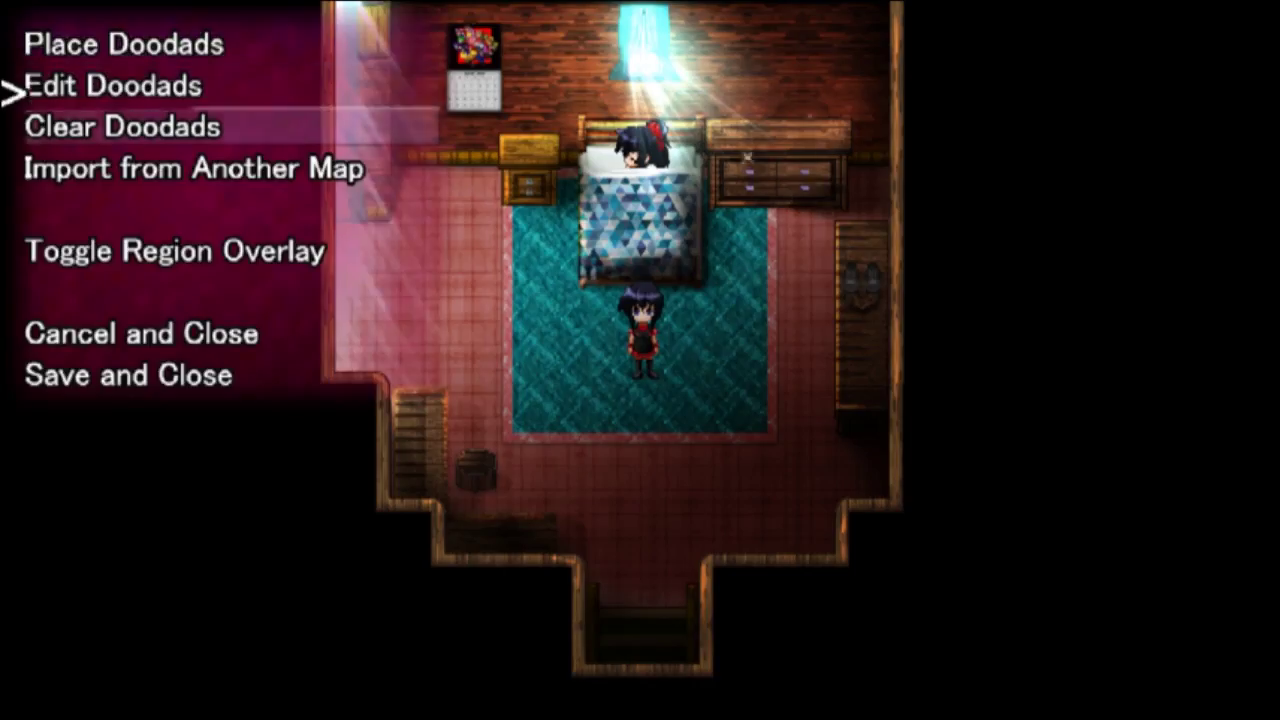
- Try placing the Akibed doodad, then save and close the doodad editor
left_click(14, 84)
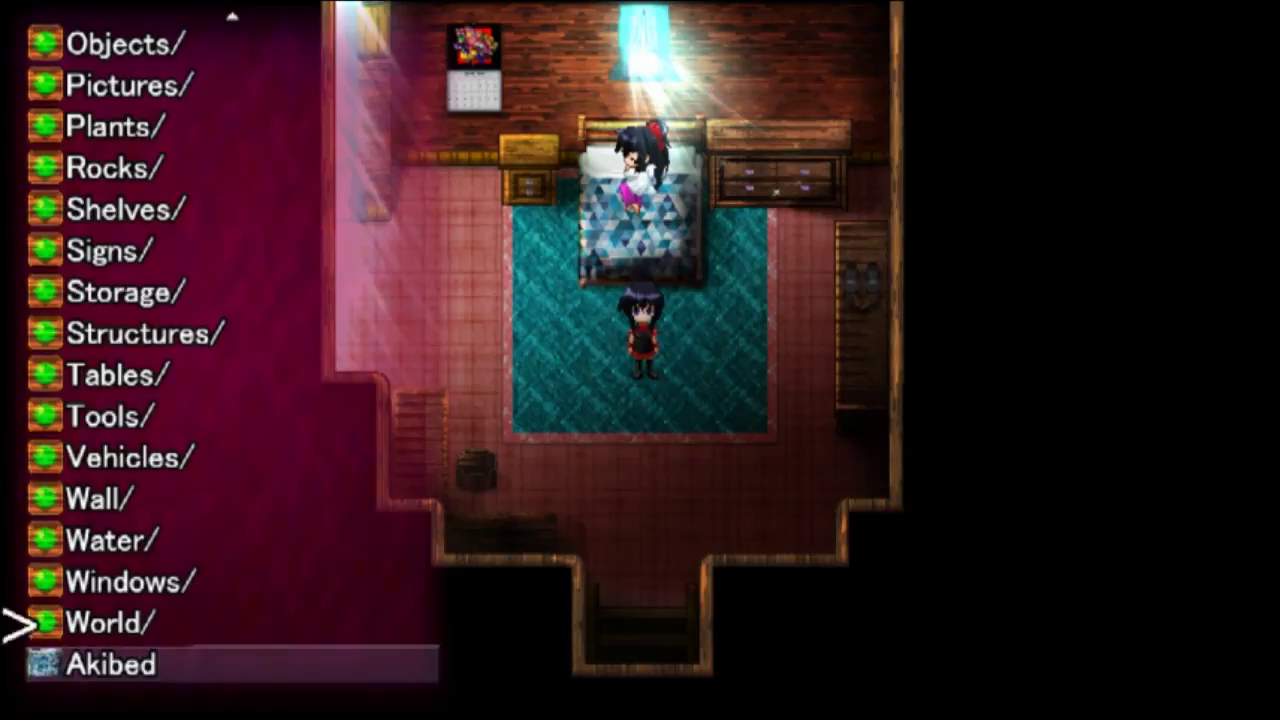
key("z")
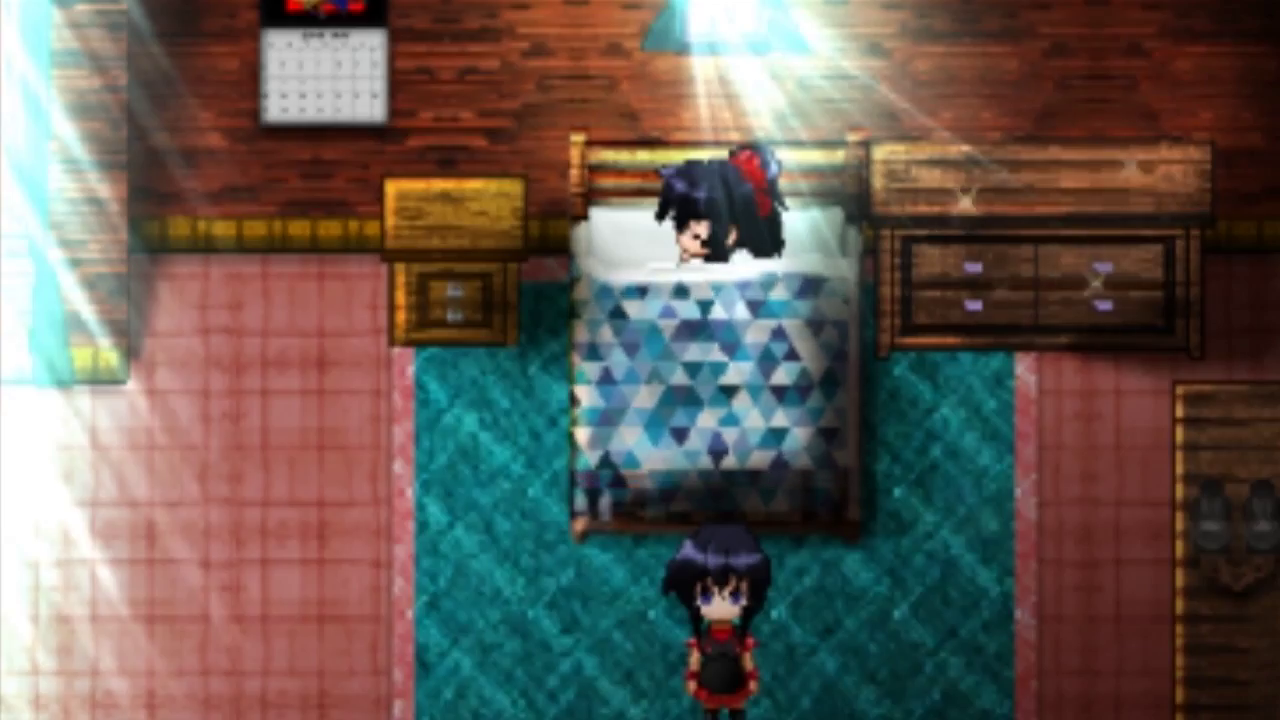
key("Escape")
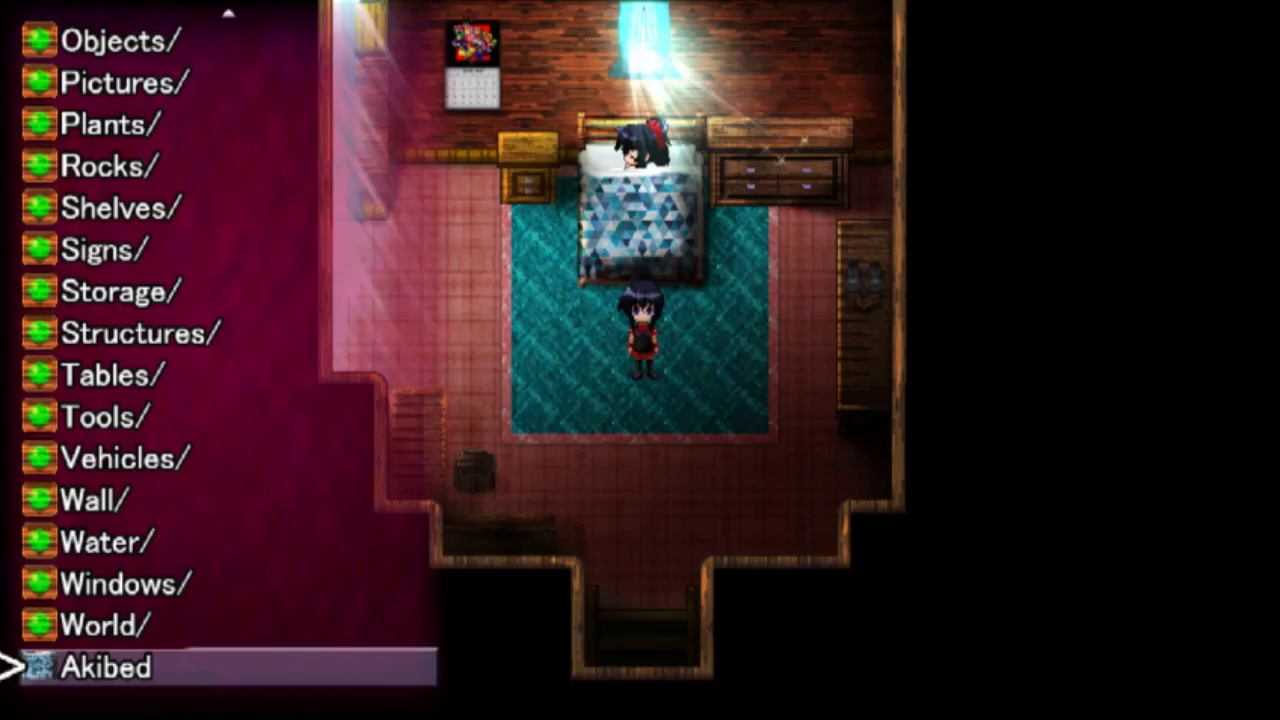
key("Escape")
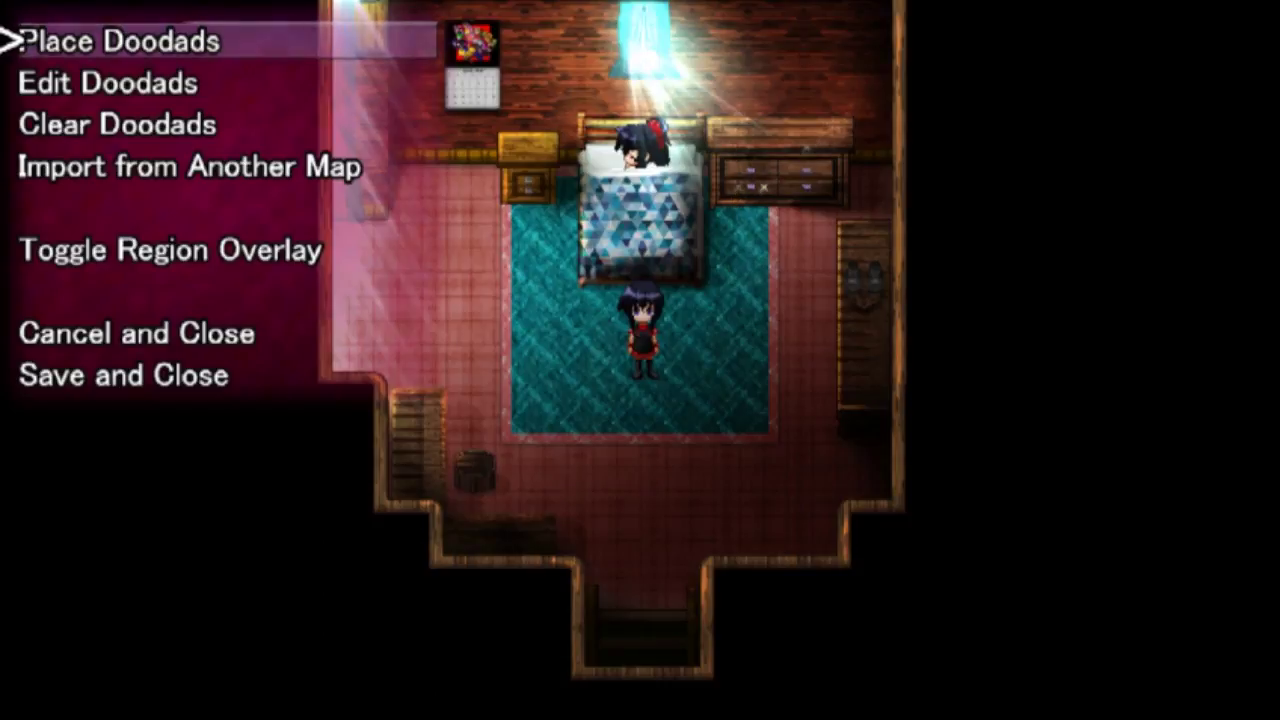
key("Up")
key("Return")
key("Up")
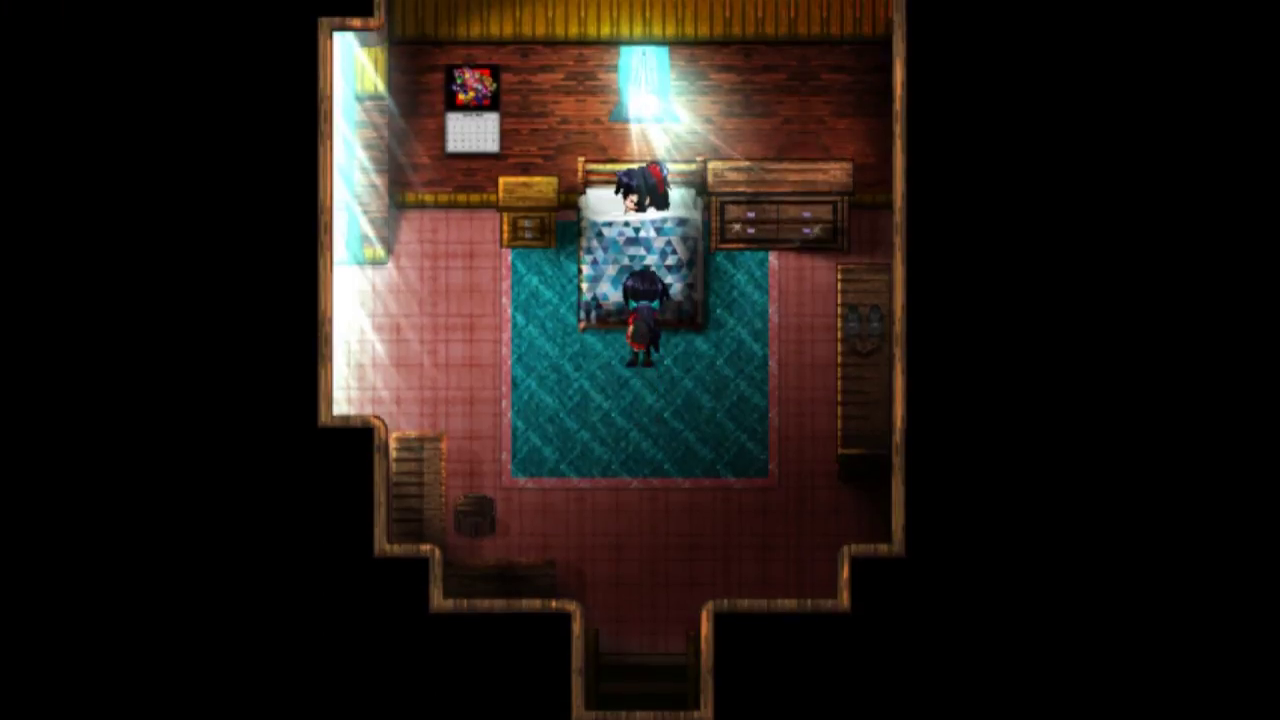
- Walk the character around the bedroom, over the bed to the drawers
key("Right")
key("Up")
key("Left")
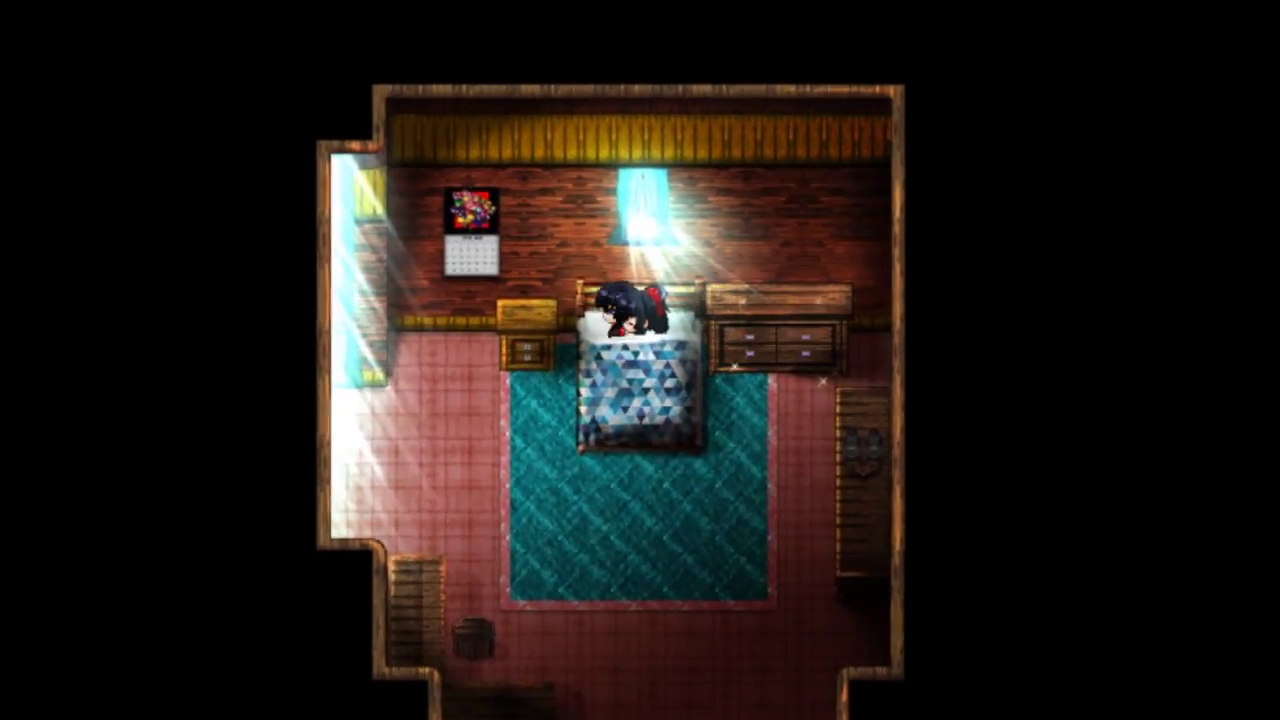
key("Right")
key("Up")
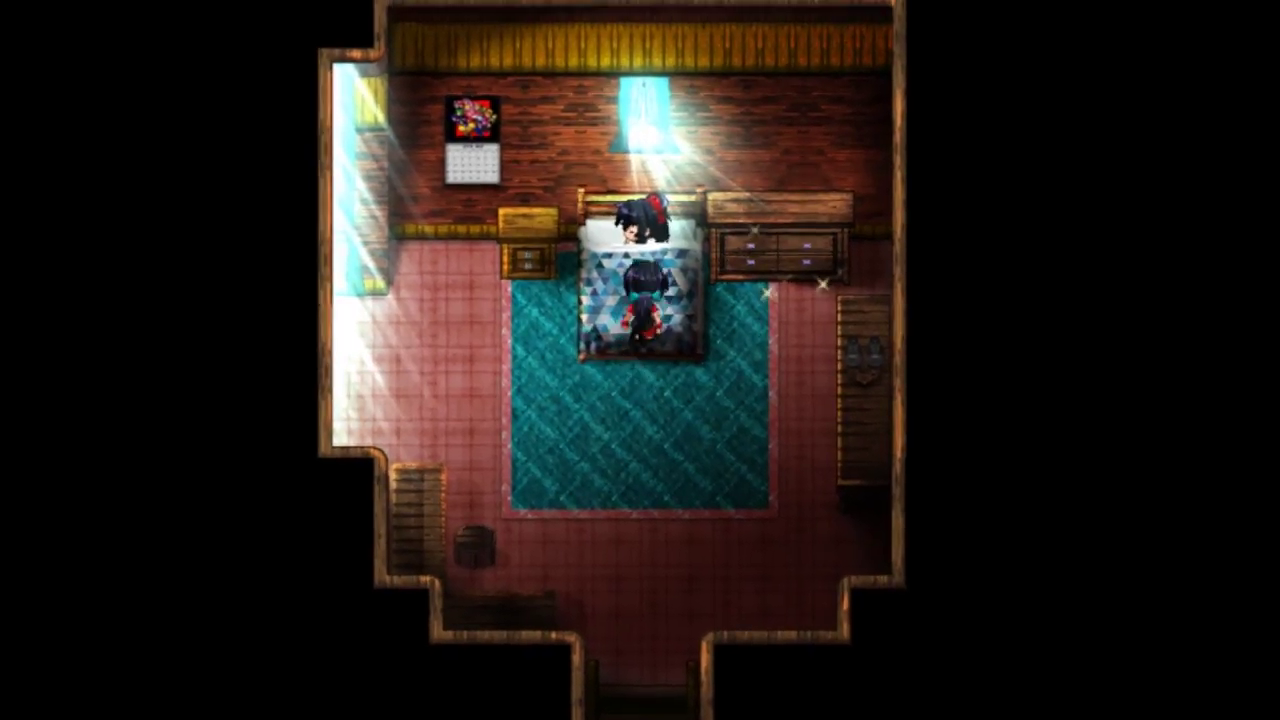
key("Left")
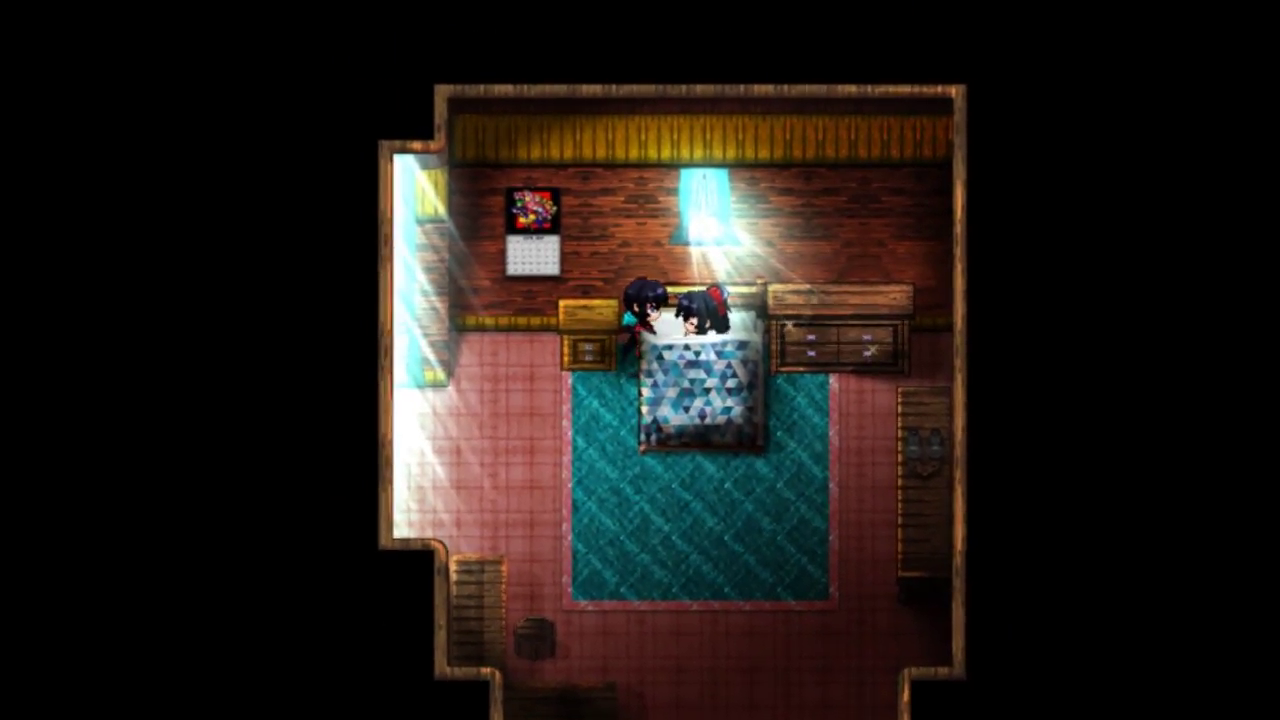
key("Right")
key("Left")
key("Right")
key("Right")
key("Left")
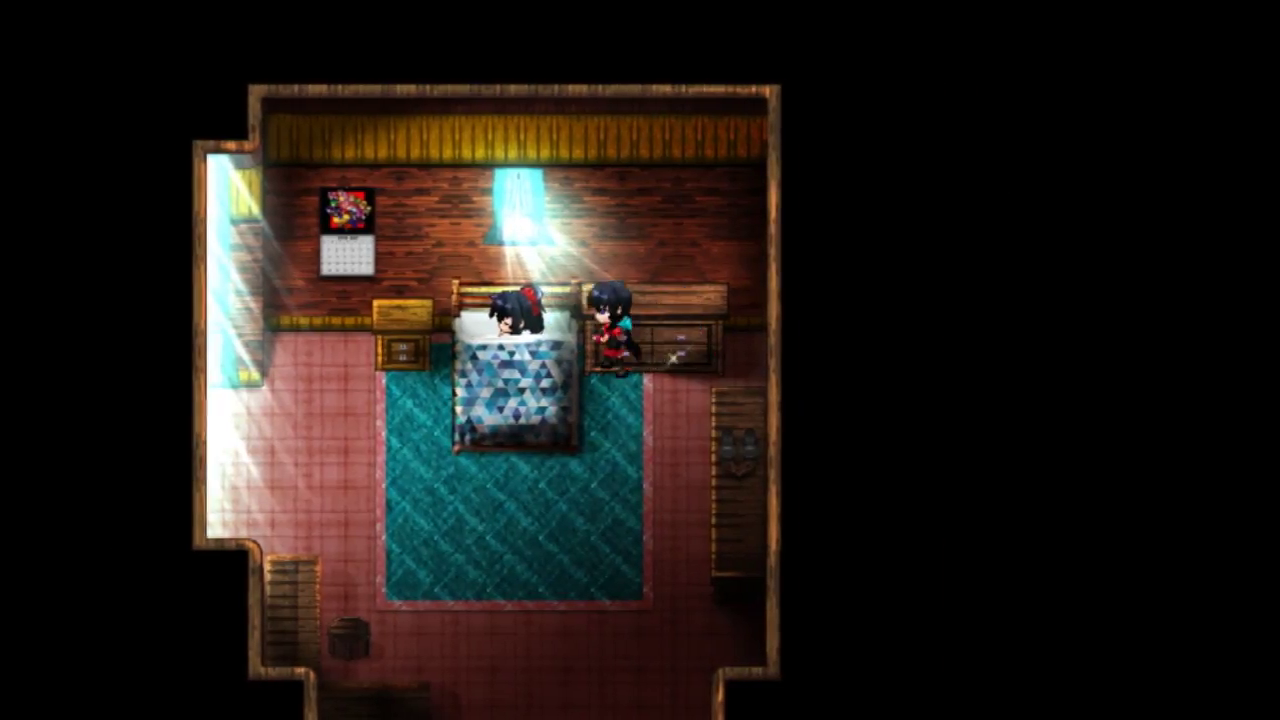